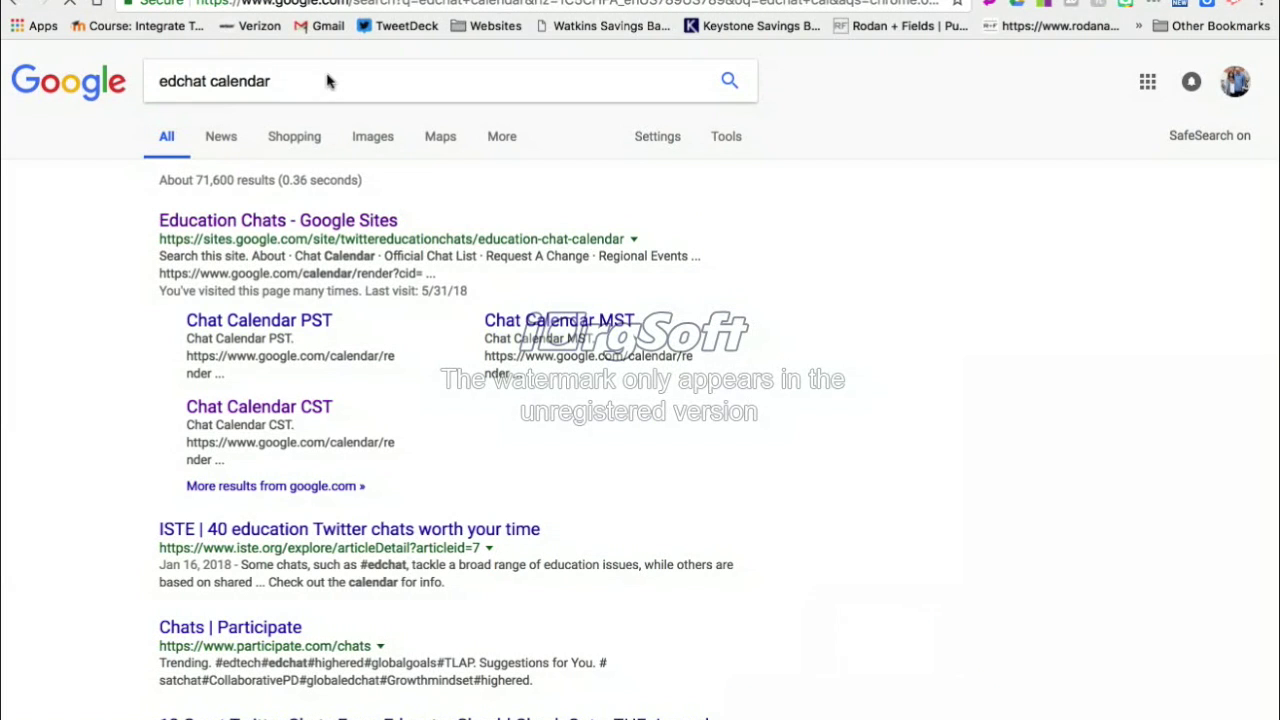
# - Open the Education Chats calendar from the search results, show it in CST, and bring up the preceding days' events
pyautogui.click(215, 224)
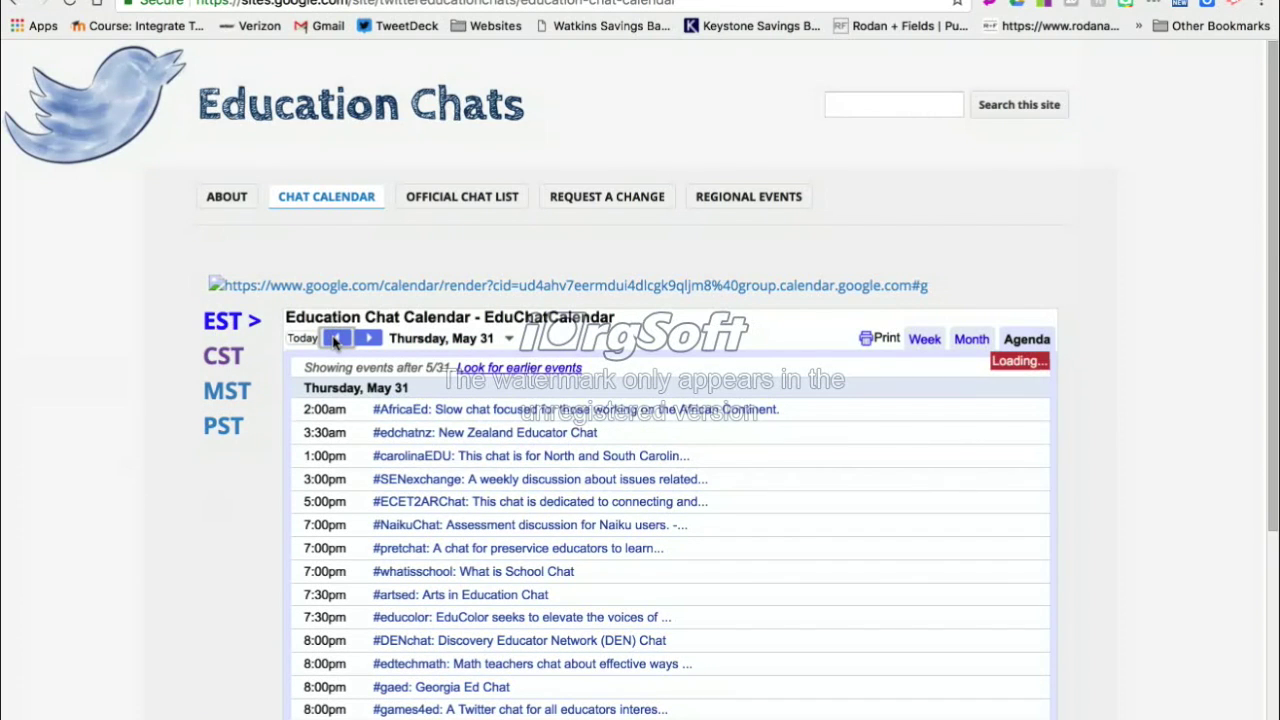
pyautogui.click(228, 358)
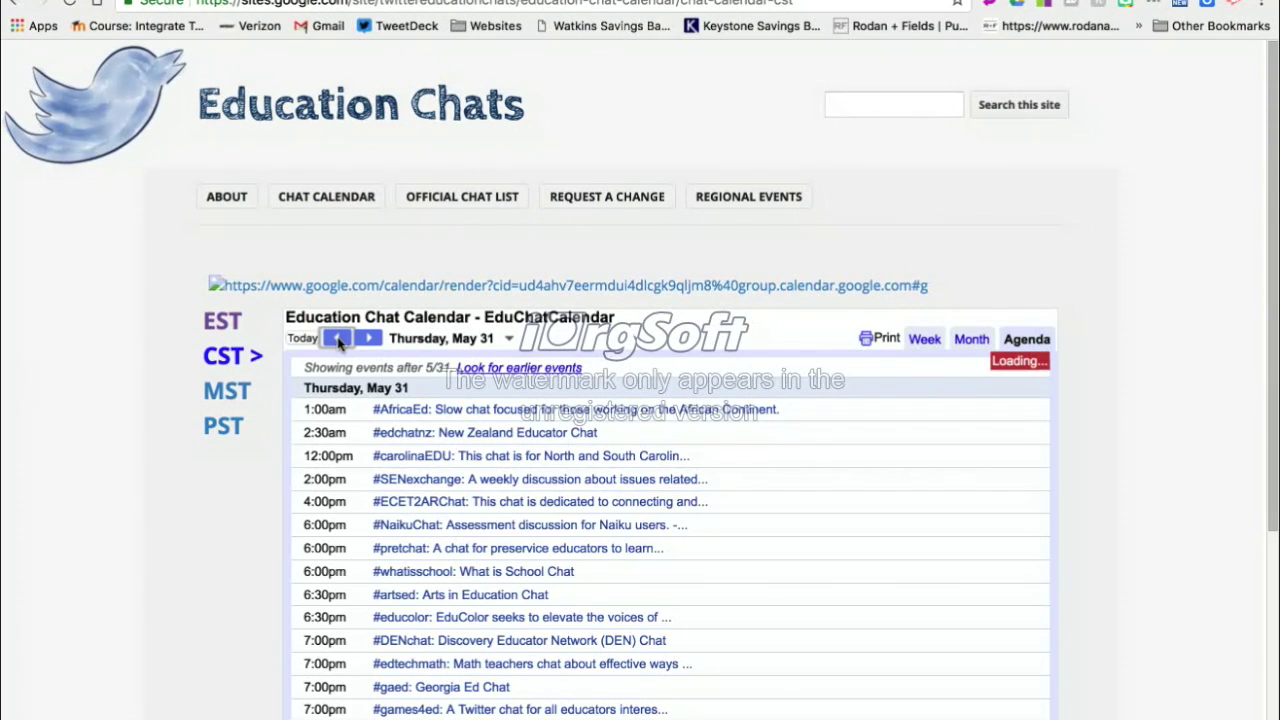
pyautogui.scroll(-2, 338, 343)
pyautogui.click(341, 247)
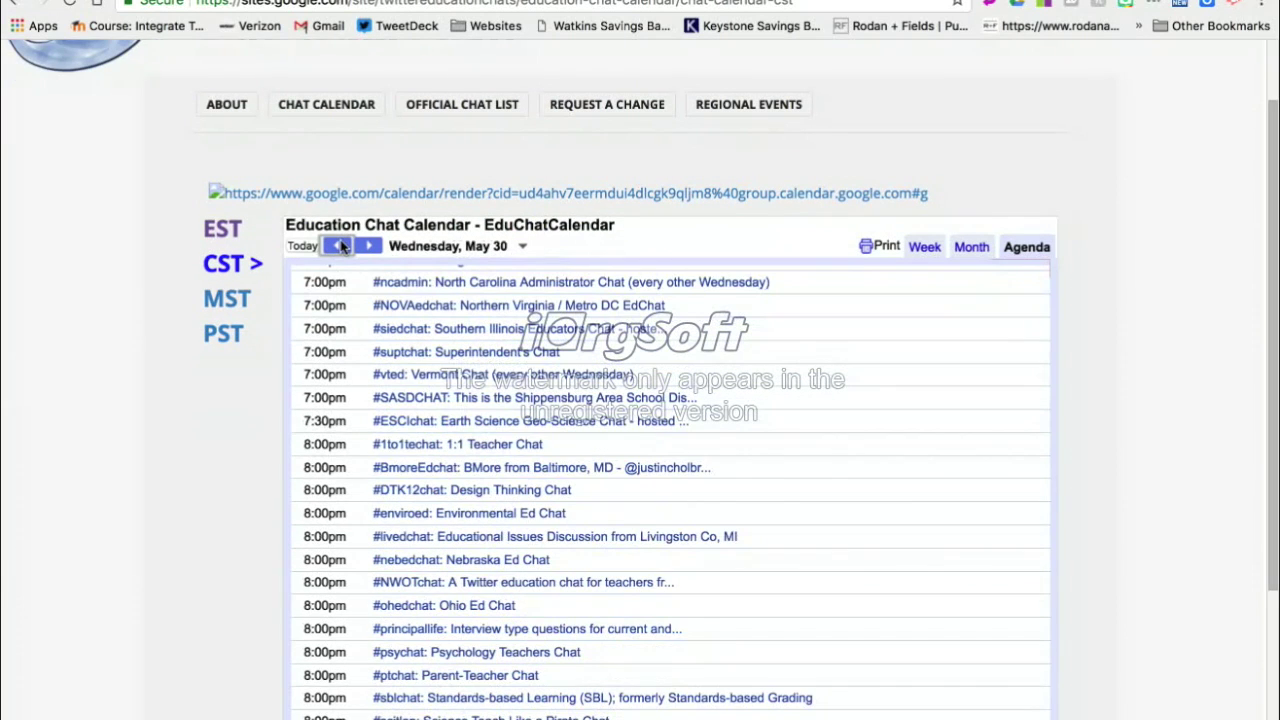
# - Examine the CST agenda for Wednesday, May 30 to find which education chats take place that evening
pyautogui.scroll(-3, 423, 510)
pyautogui.scroll(7, 424, 510)
pyautogui.scroll(7, 423, 510)
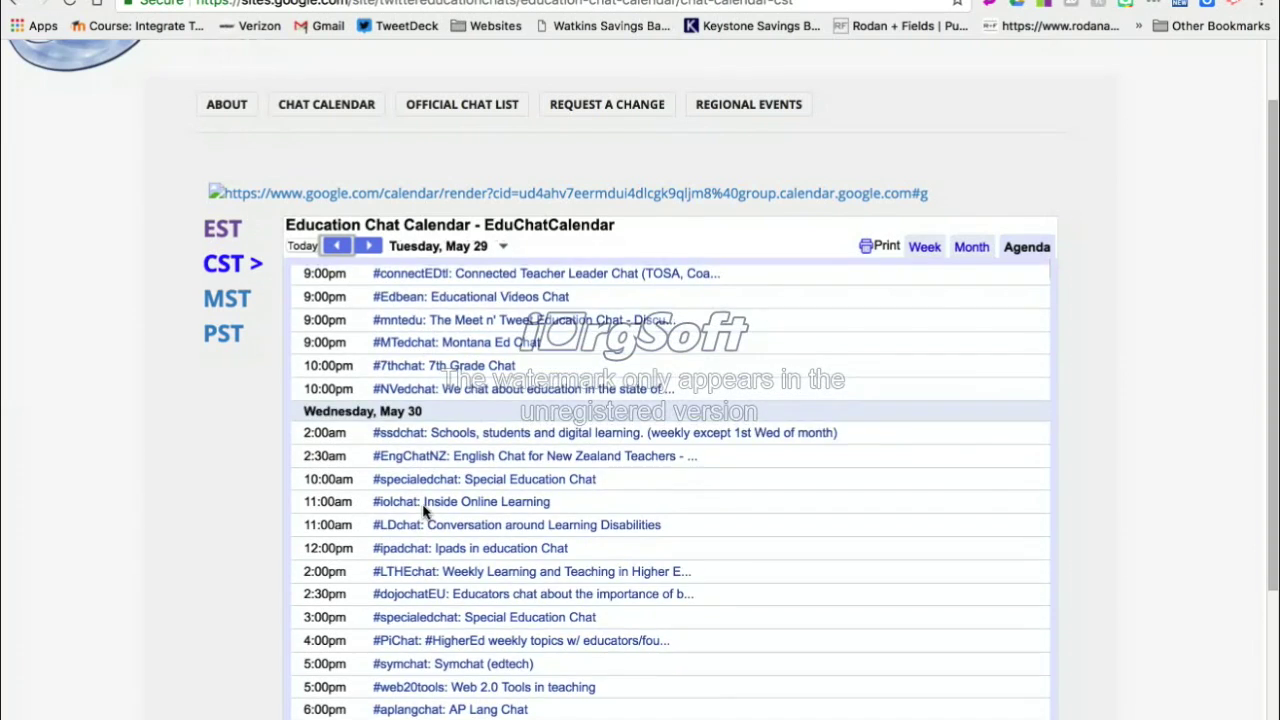
pyautogui.scroll(-6, 423, 510)
pyautogui.scroll(-10, 423, 510)
pyautogui.scroll(2, 423, 510)
pyautogui.scroll(5, 423, 510)
pyautogui.scroll(-8, 423, 510)
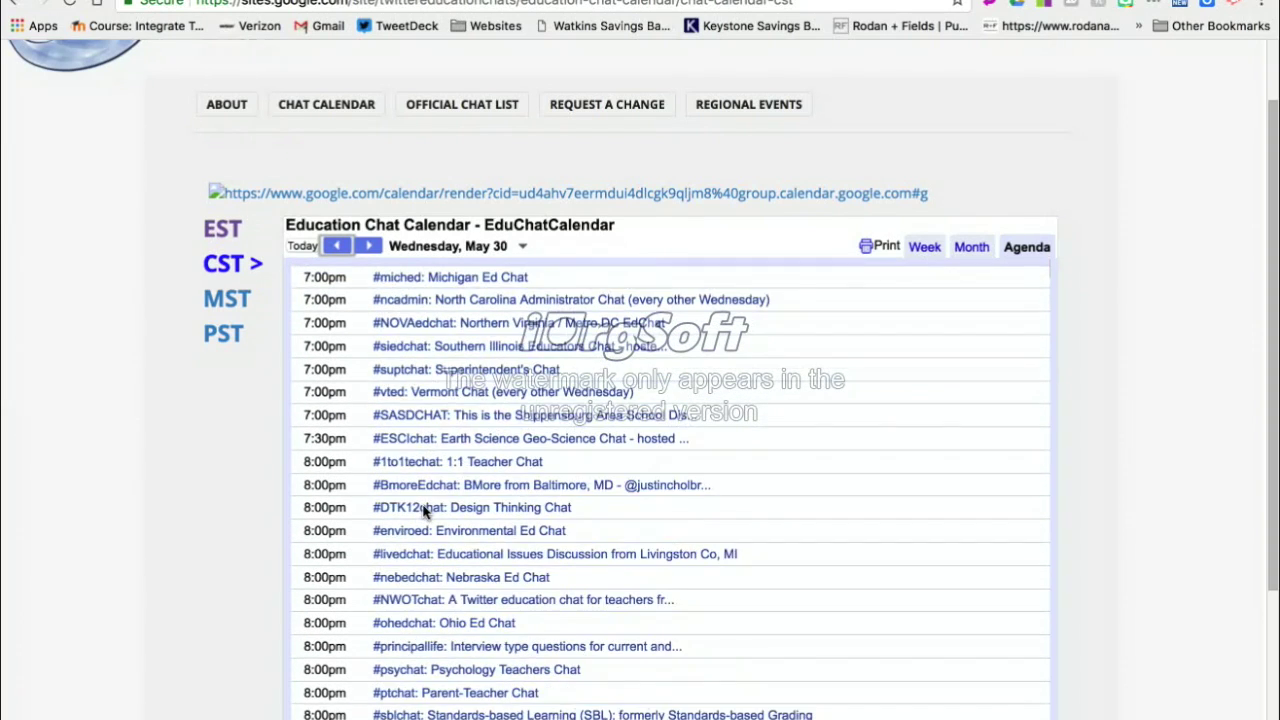
pyautogui.scroll(-1, 423, 512)
pyautogui.scroll(-5, 423, 510)
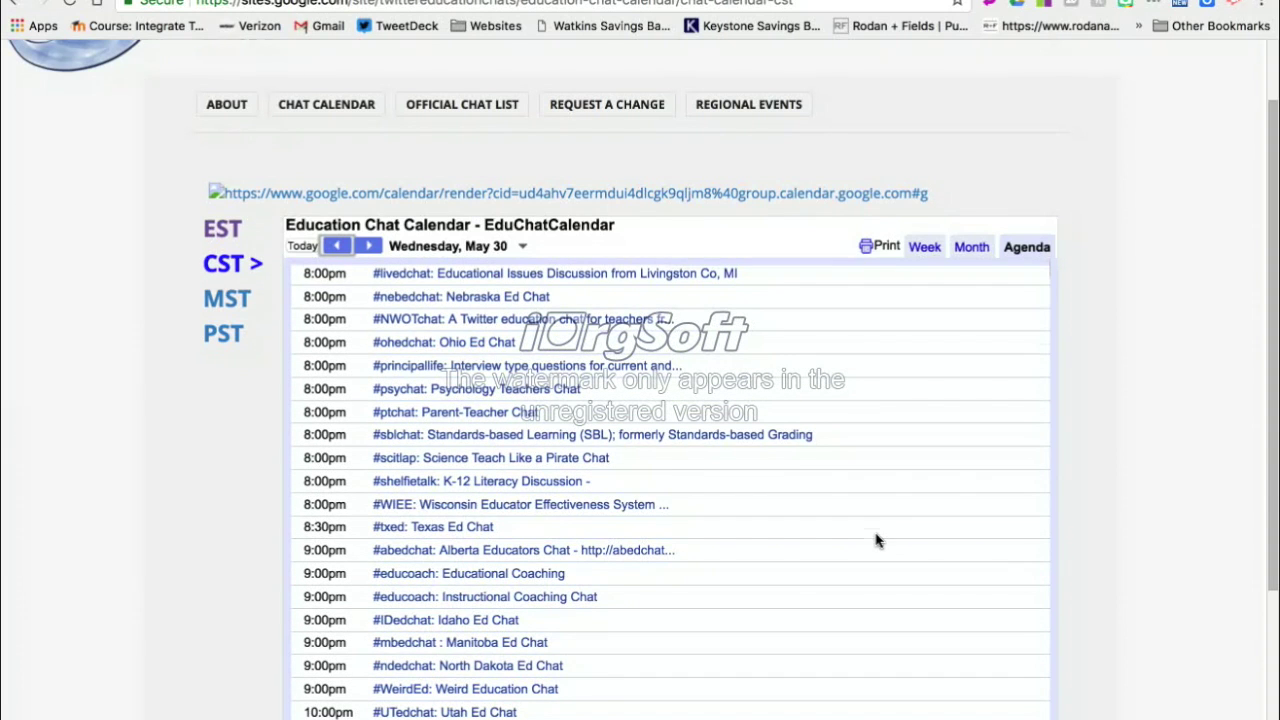
pyautogui.scroll(-4, 876, 541)
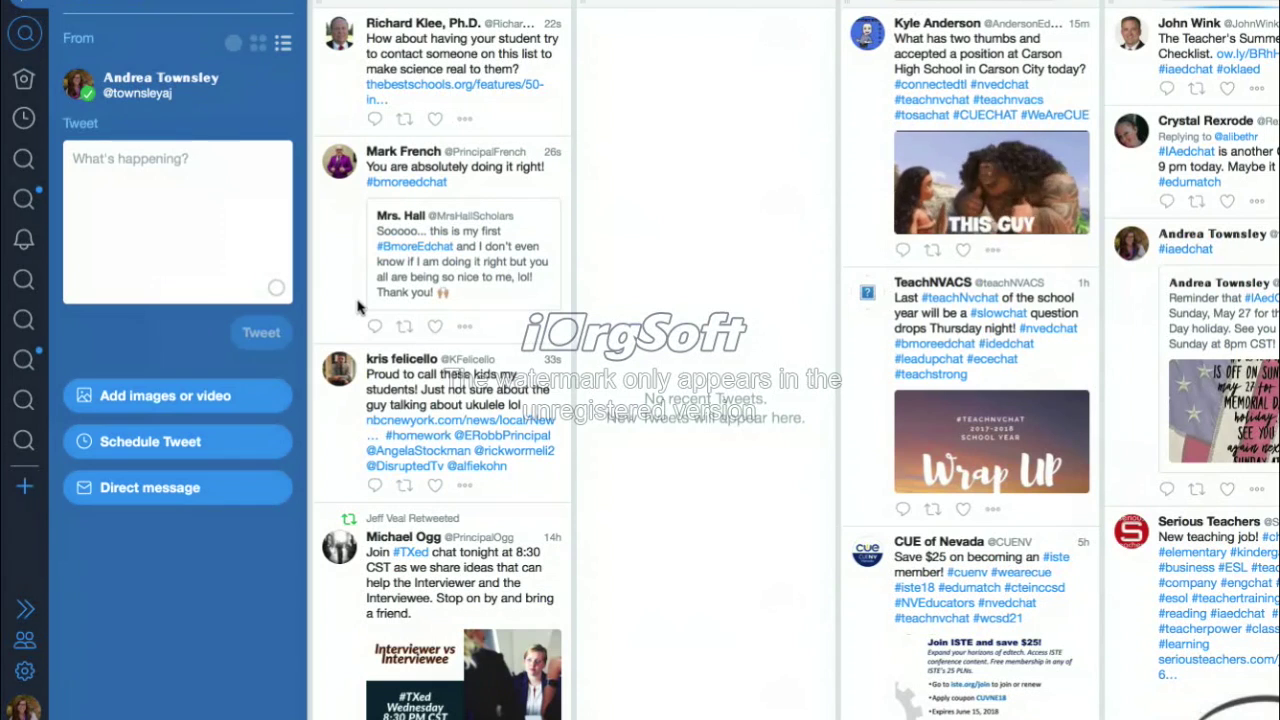
# - Browse the recent tweets in the first feed column and return to the newest one
pyautogui.scroll(-15, 358, 307)
pyautogui.scroll(-15, 358, 307)
pyautogui.scroll(15, 358, 307)
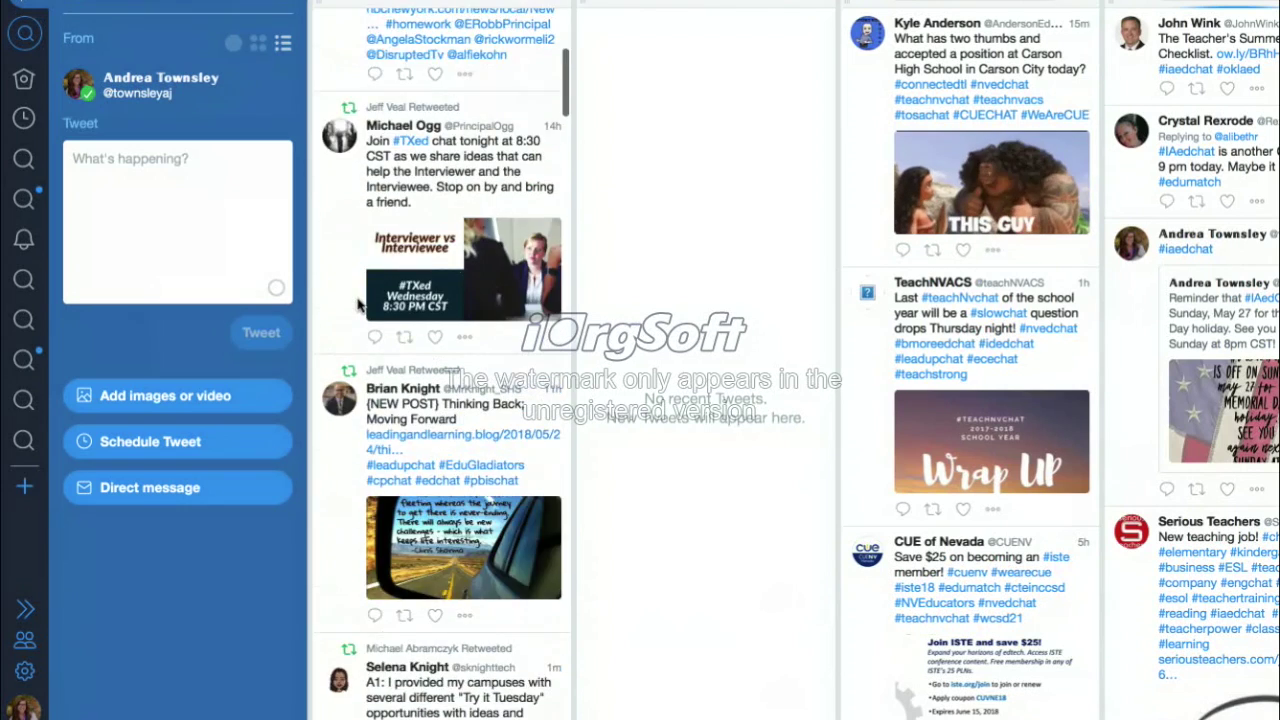
pyautogui.scroll(4, 358, 307)
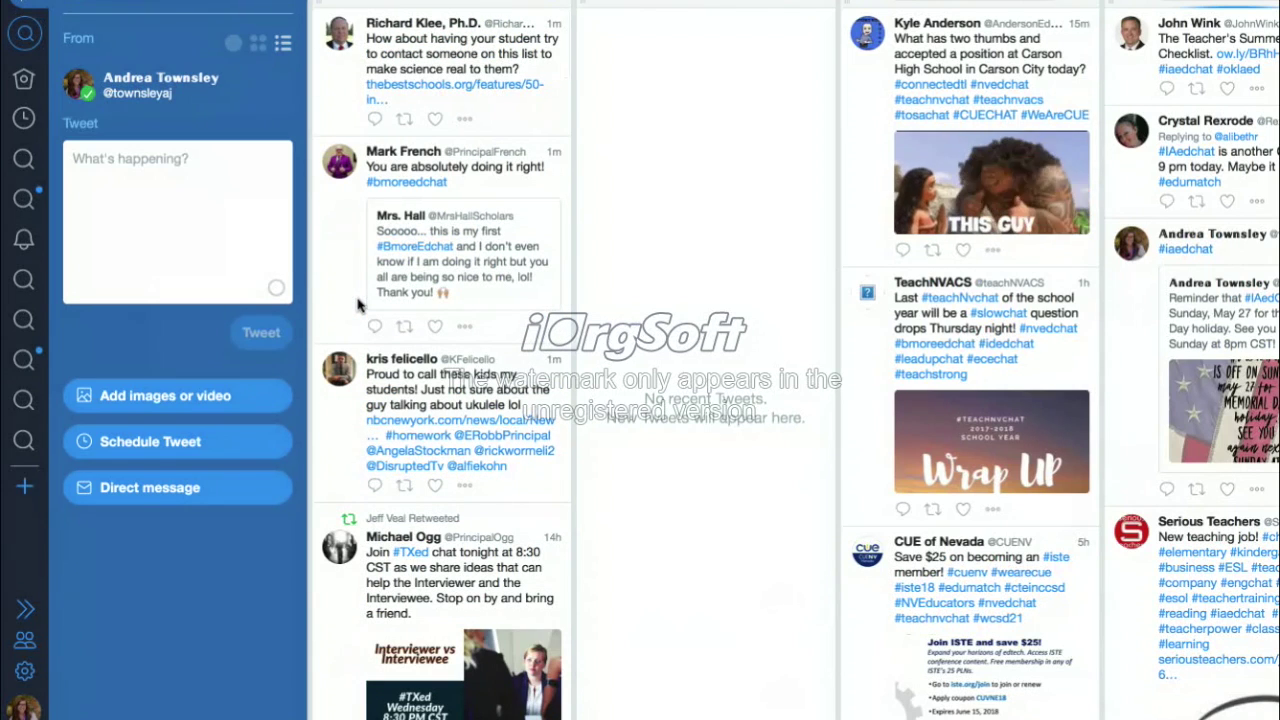
# - Examine the notifications column for likes, retweets, replies and new followers
pyautogui.hscroll(8, 358, 305)
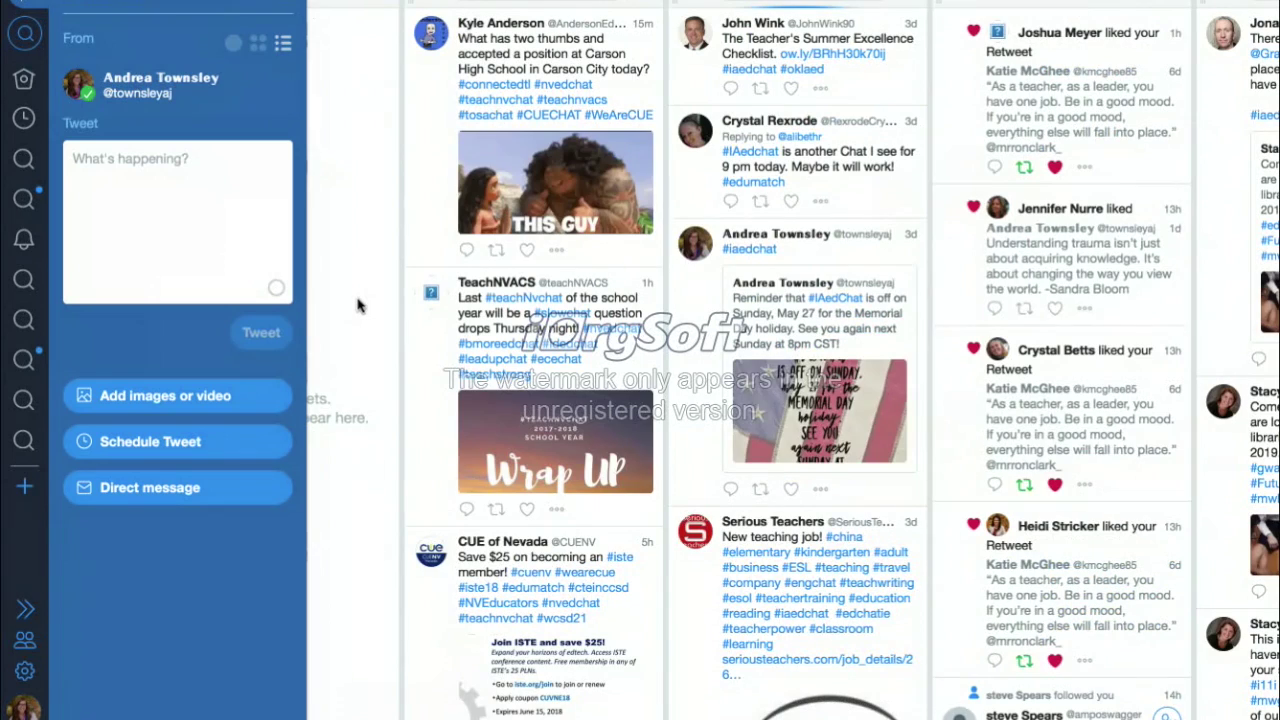
pyautogui.hscroll(2, 358, 305)
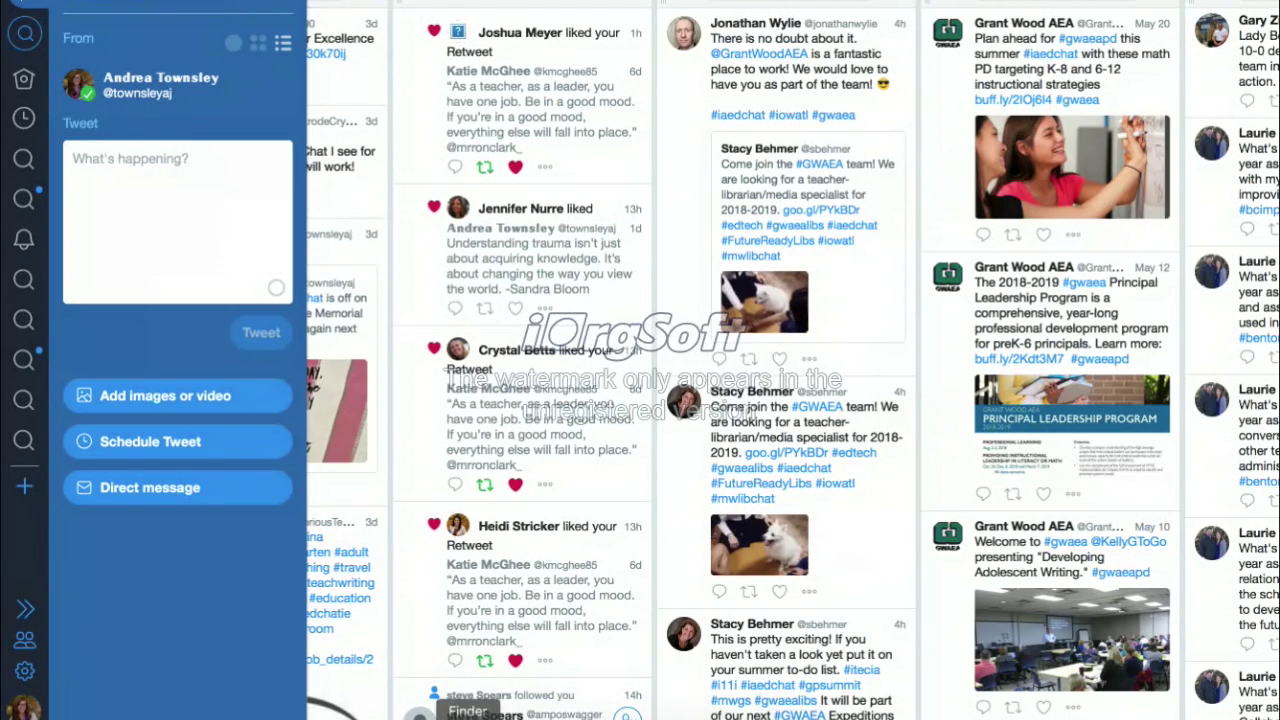
pyautogui.scroll(-4, 489, 675)
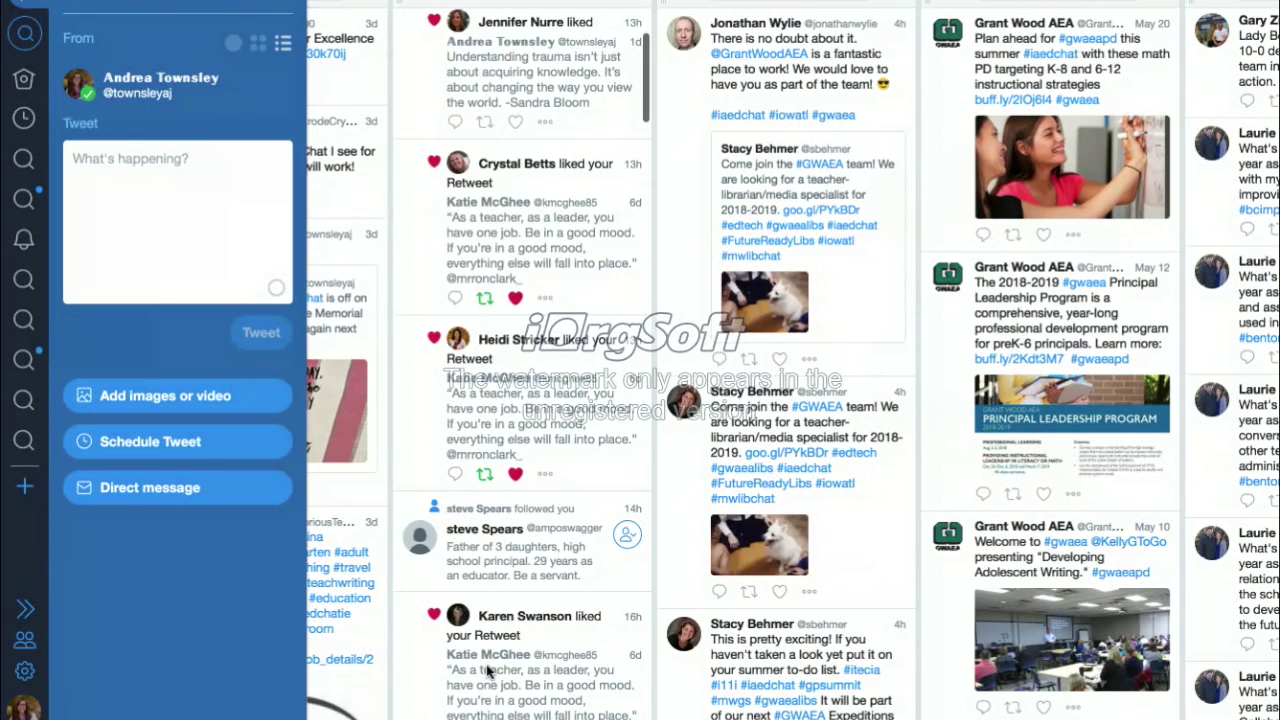
pyautogui.scroll(-4, 489, 675)
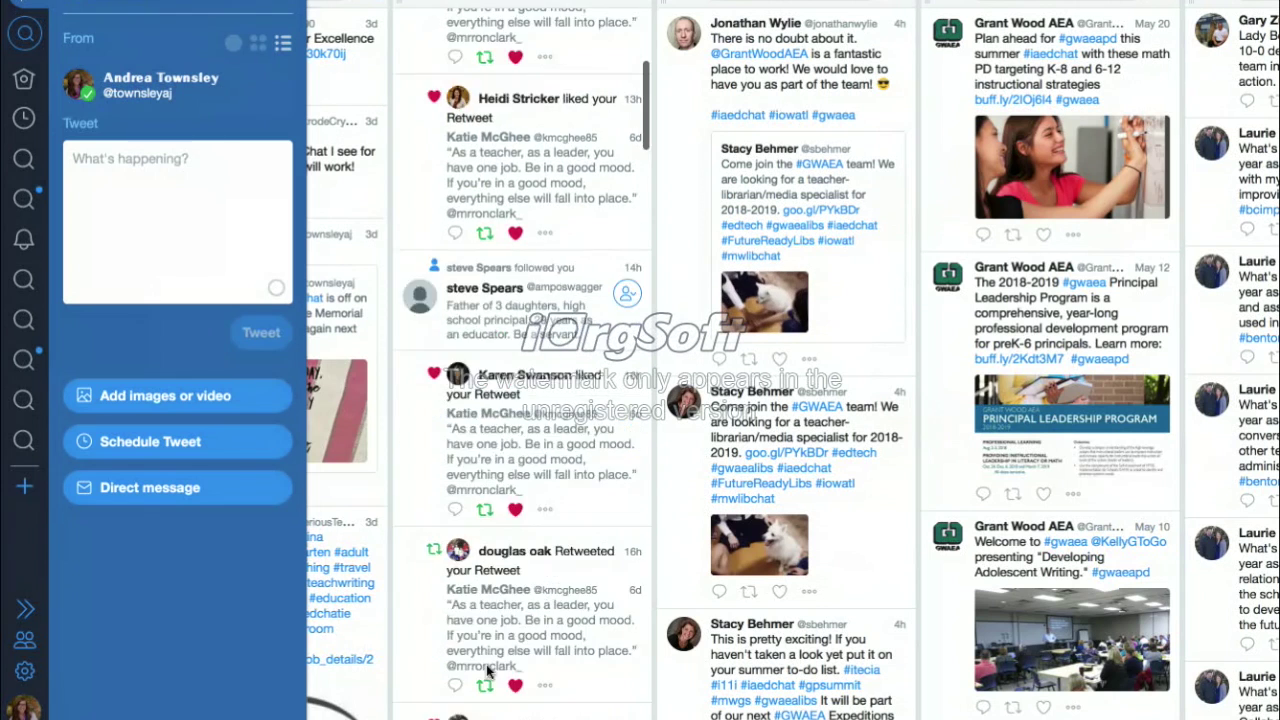
pyautogui.scroll(-2, 489, 675)
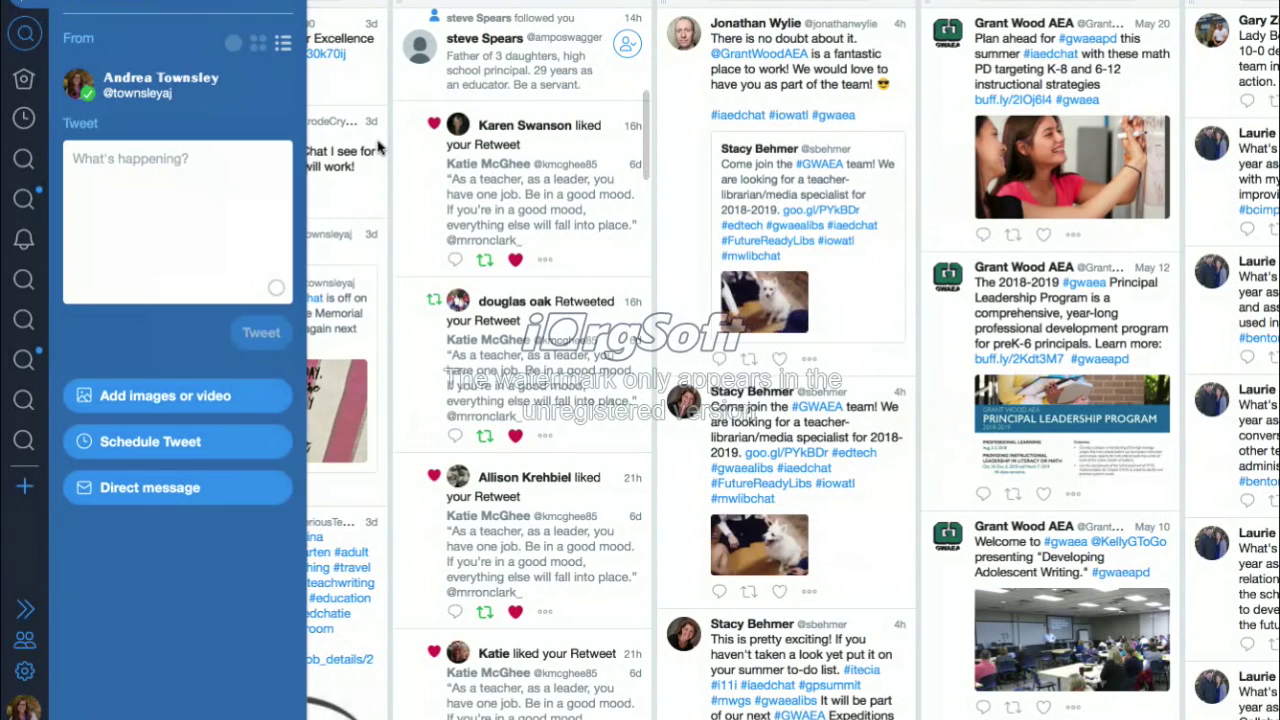
pyautogui.scroll(-1, 428, 393)
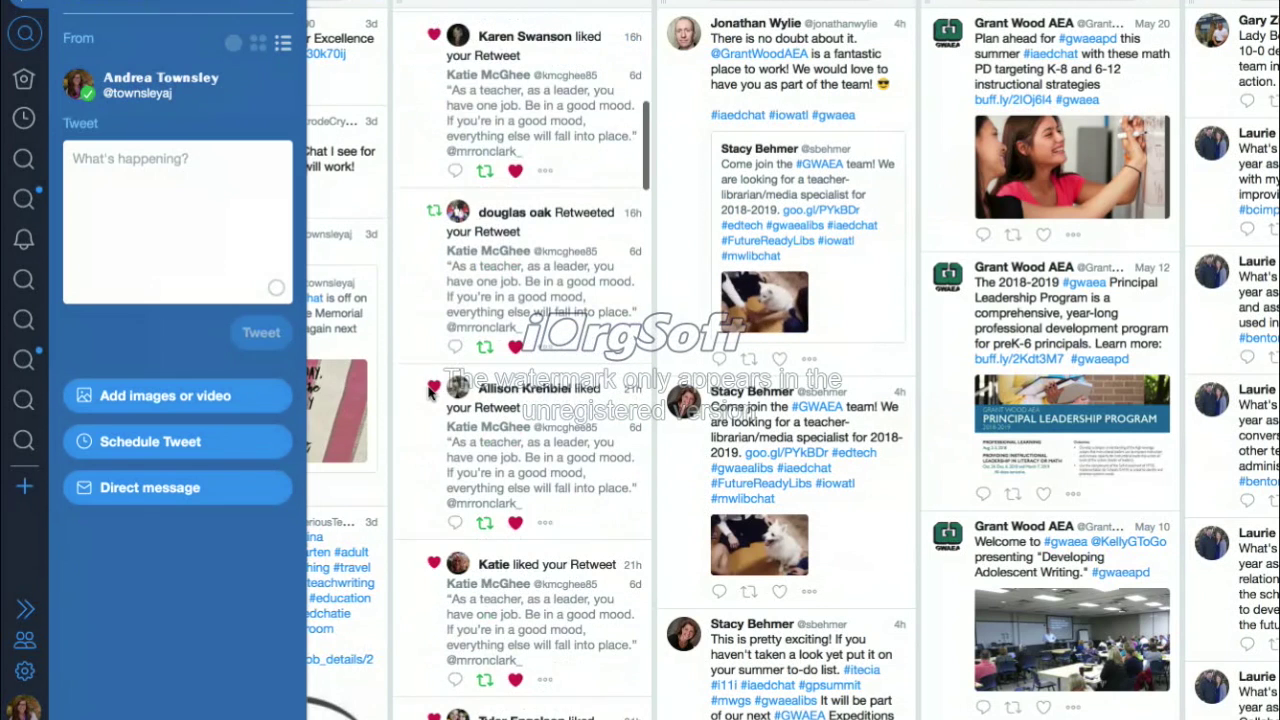
pyautogui.scroll(-2, 433, 445)
pyautogui.scroll(-12, 433, 445)
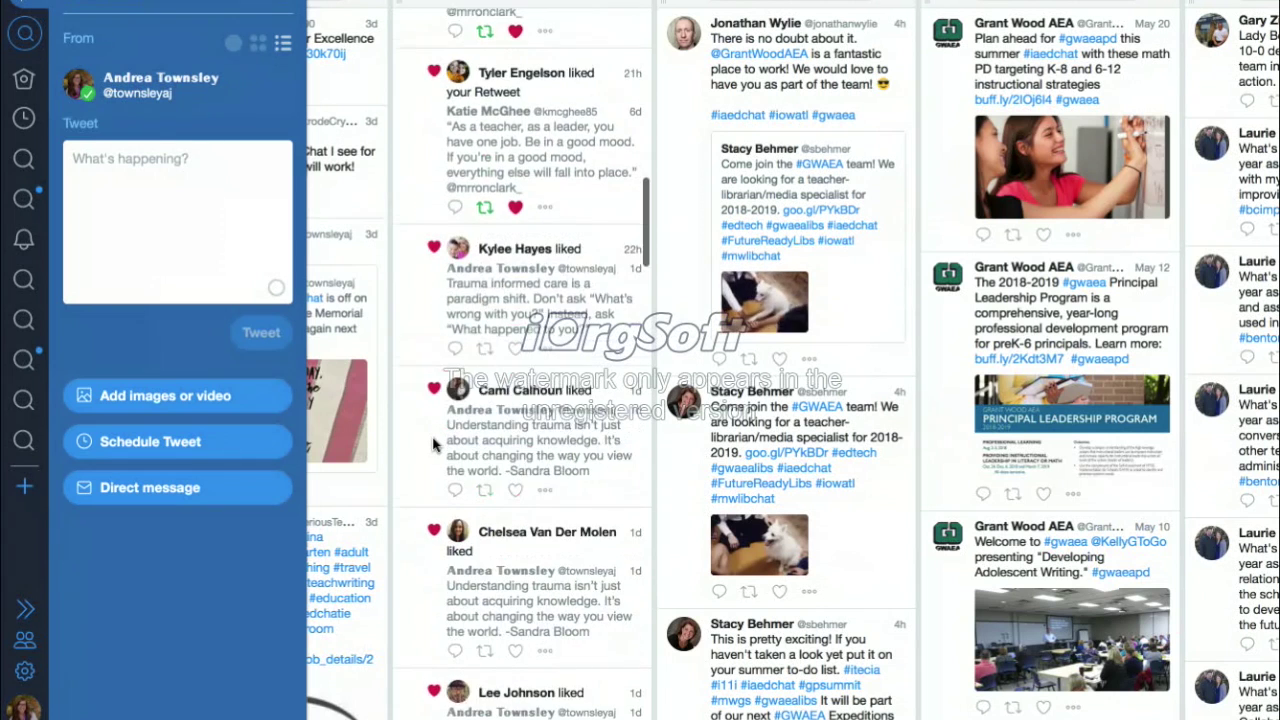
pyautogui.scroll(-15, 433, 445)
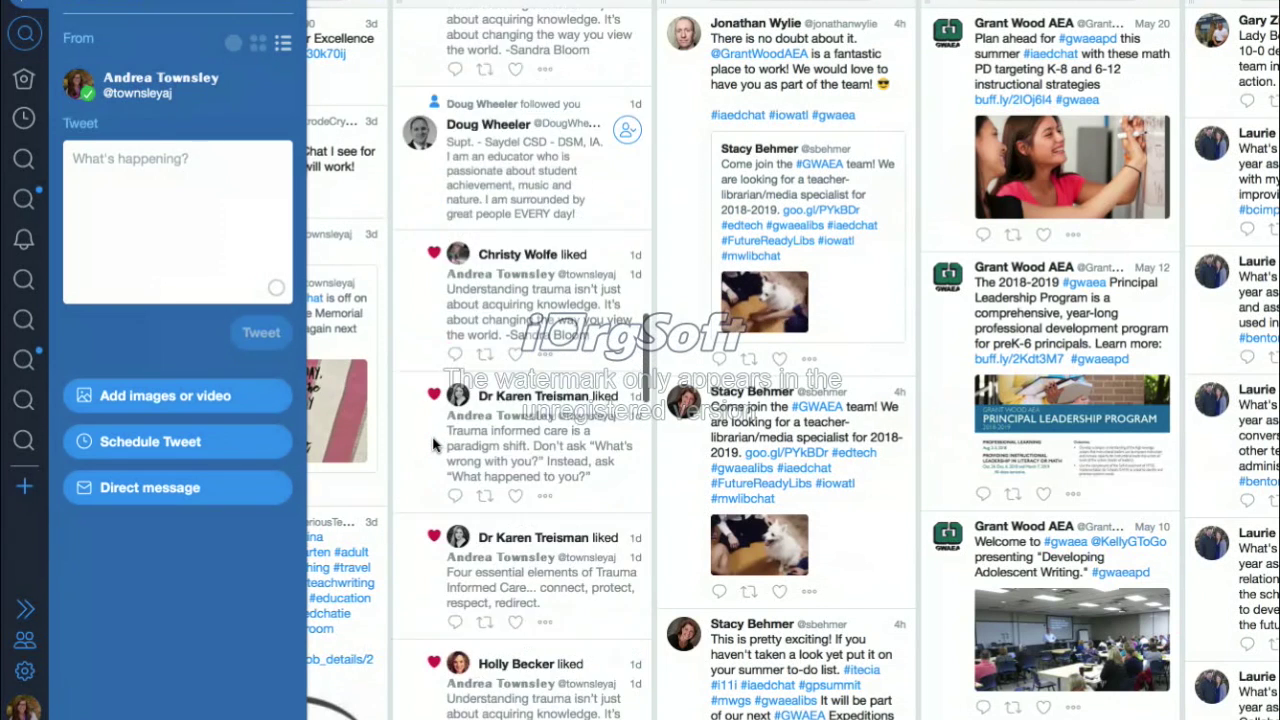
pyautogui.scroll(-3, 433, 445)
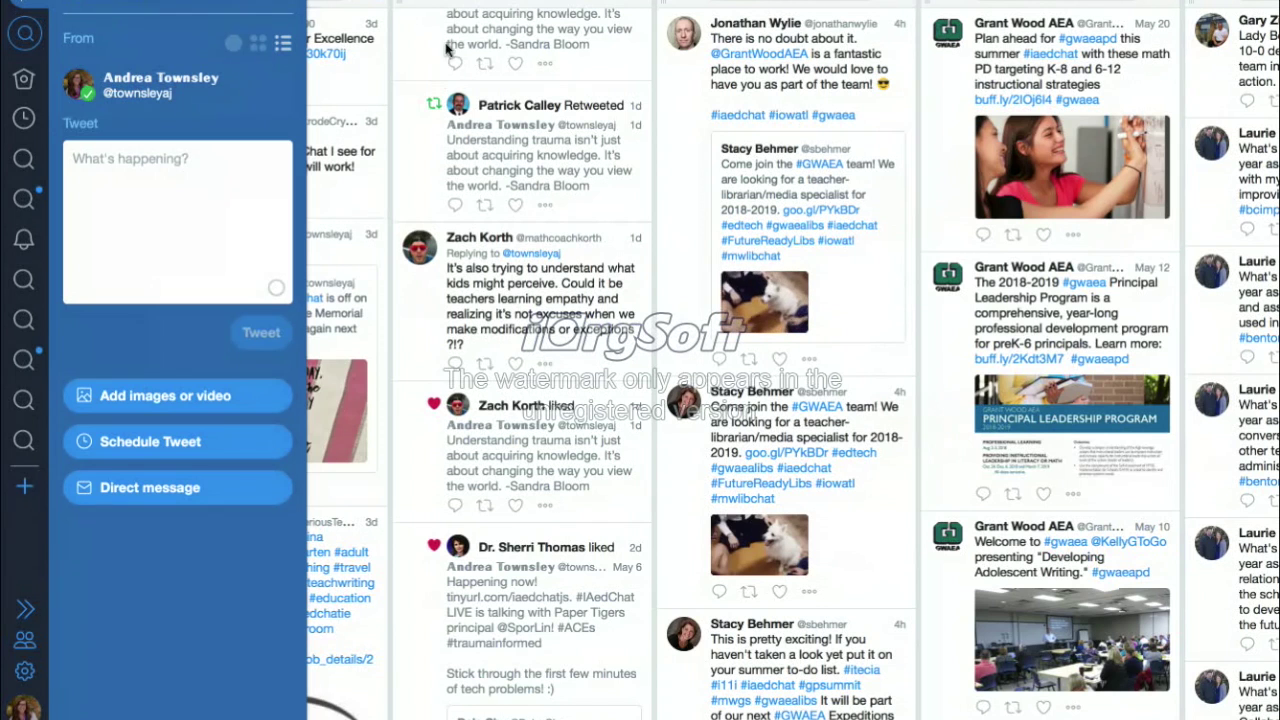
pyautogui.scroll(-12, 465, 214)
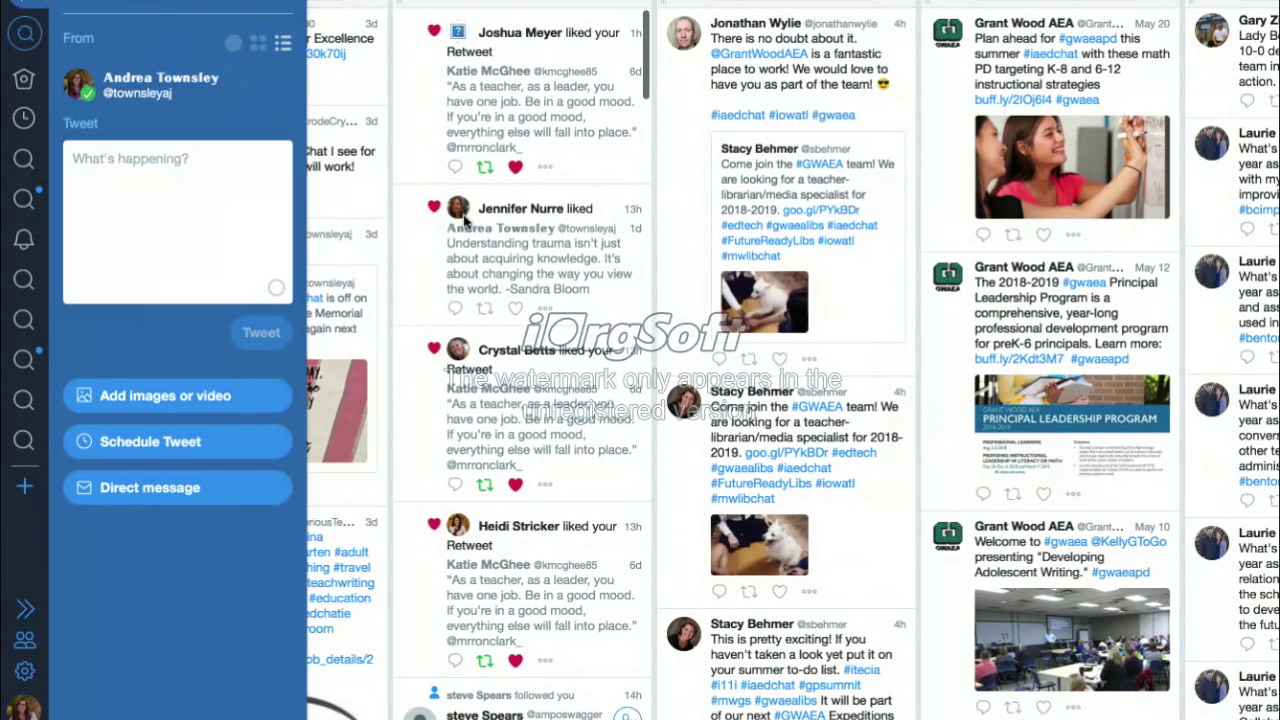
# - Look across the remaining hashtag columns, from #gwaea and #bentoncsd through #BCEdCamp to #txed
pyautogui.hscroll(4, 593, 183)
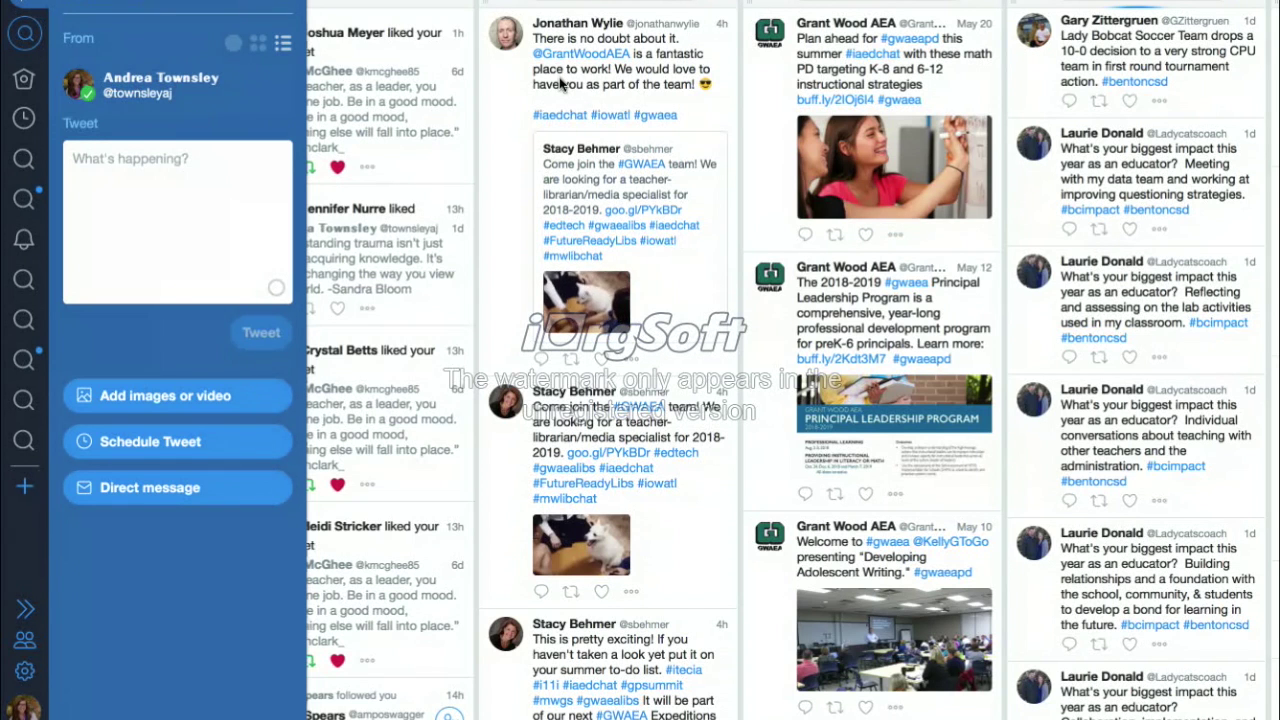
pyautogui.hscroll(5, 580, 120)
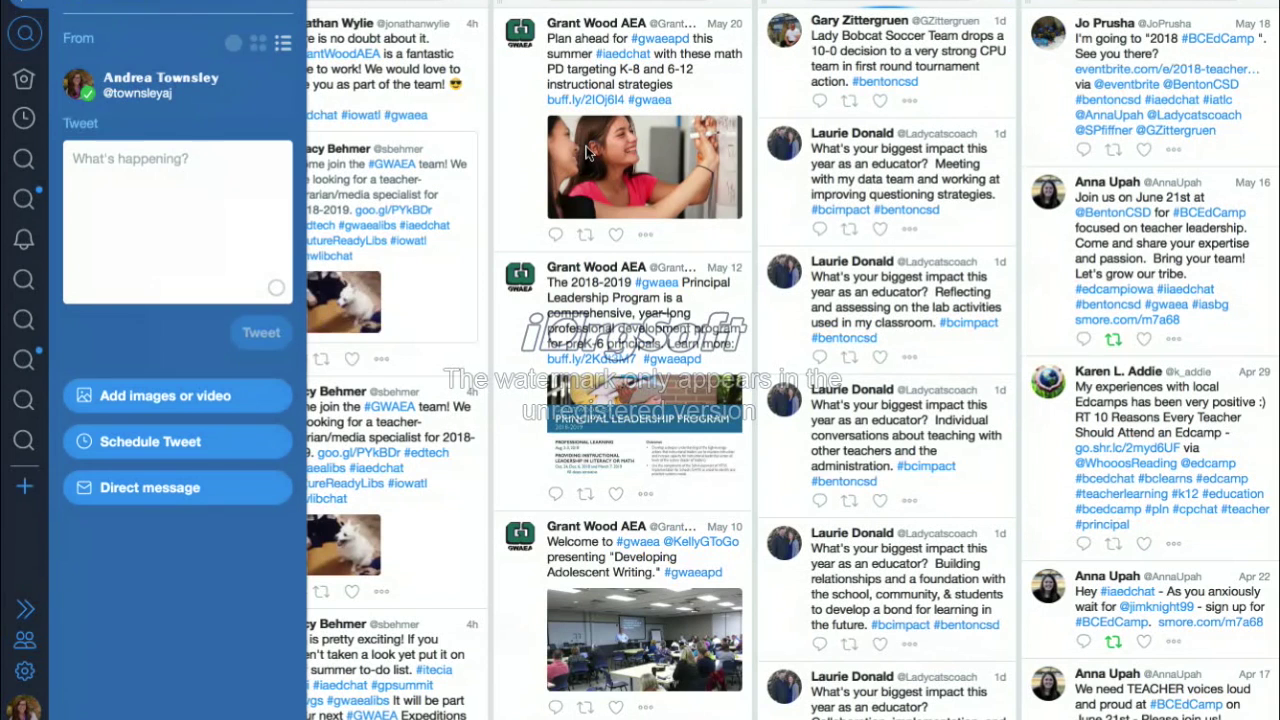
pyautogui.hscroll(4, 588, 150)
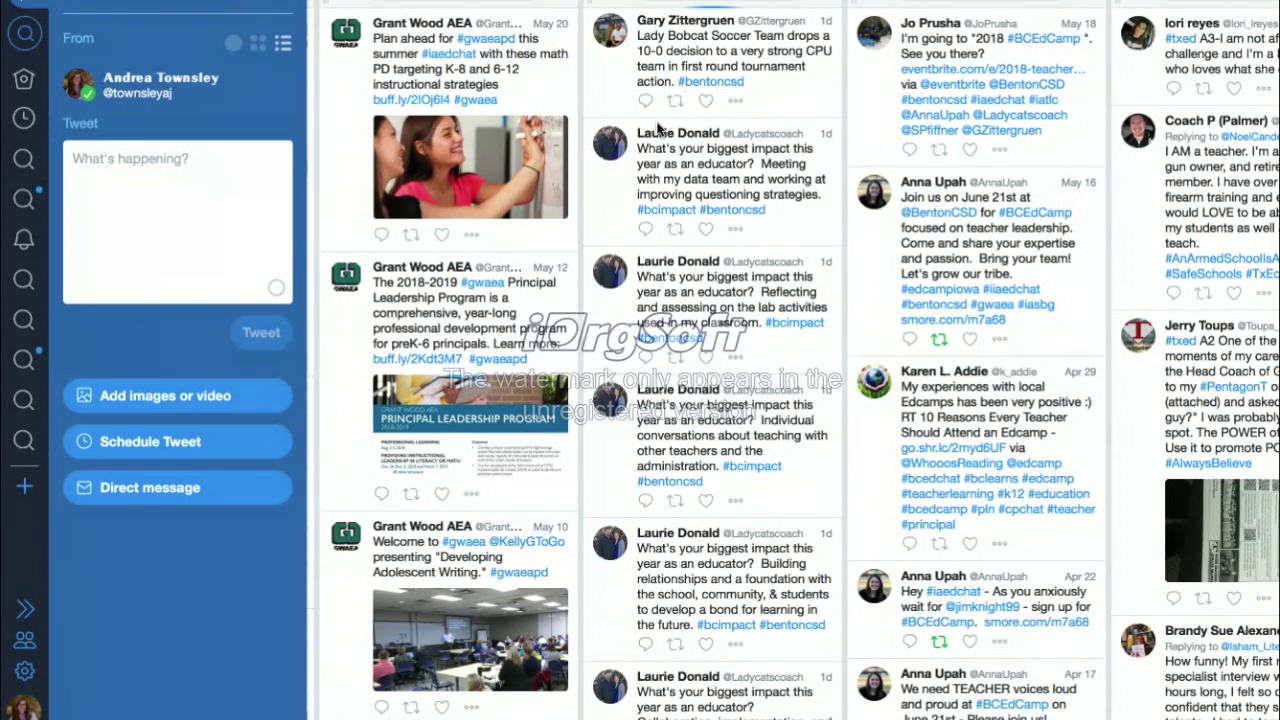
pyautogui.hscroll(2, 657, 127)
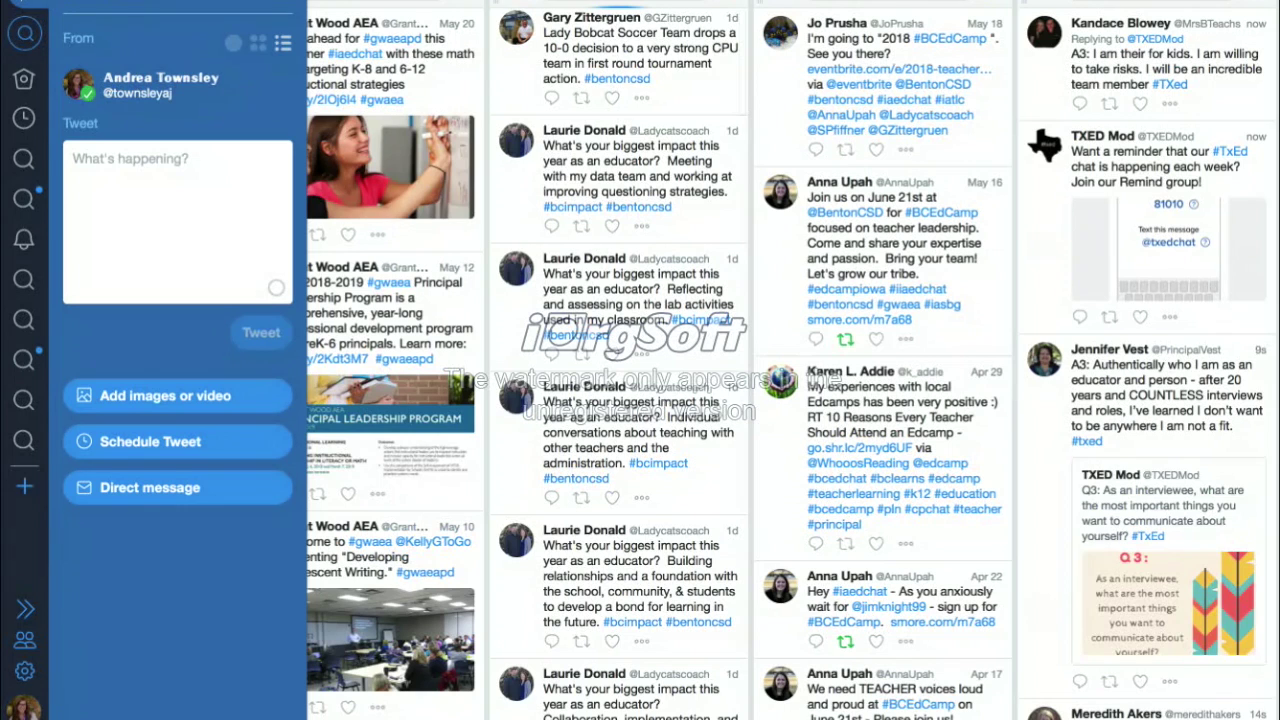
# - Clear all recent searches from the search box and close it
pyautogui.click(24, 38)
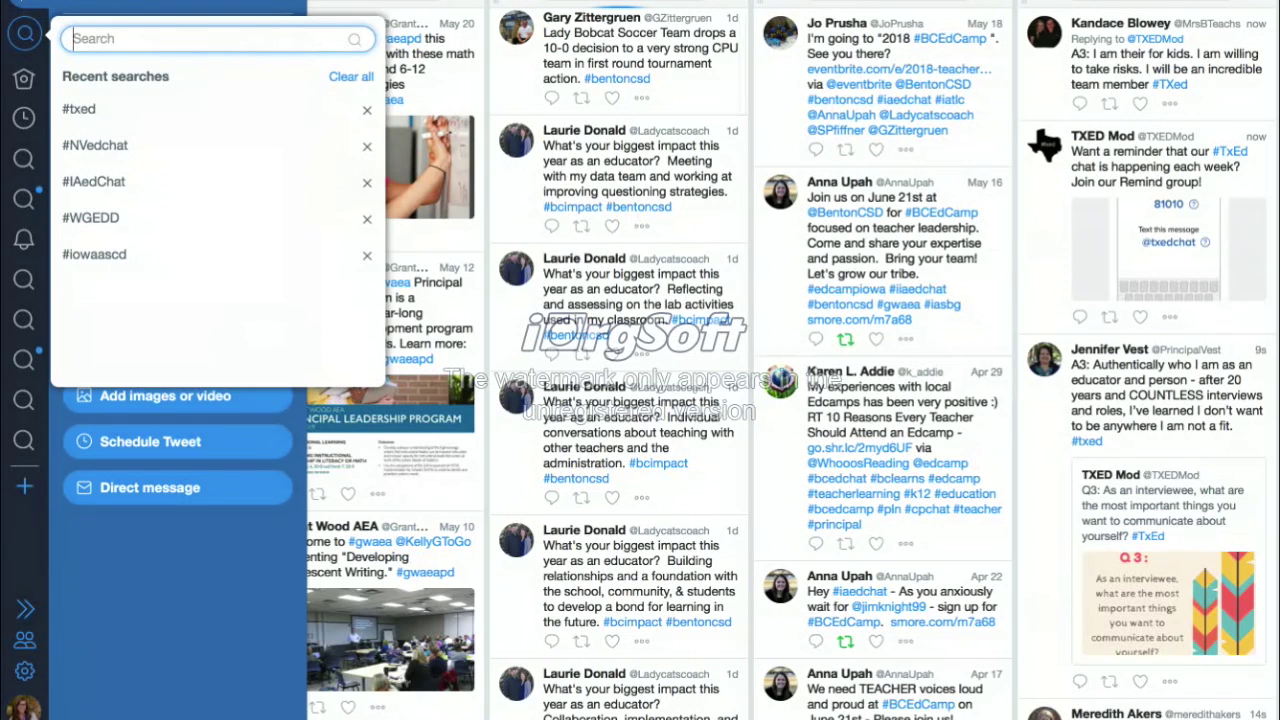
pyautogui.click(351, 78)
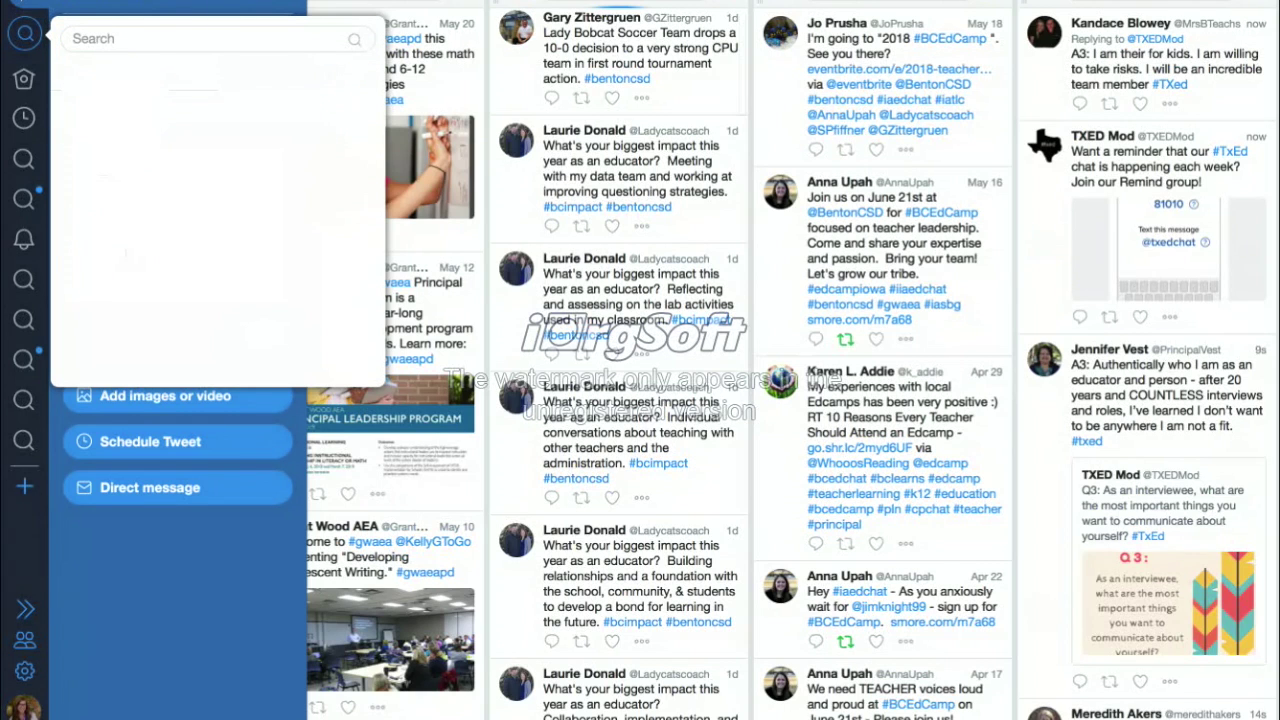
pyautogui.click(245, 5)
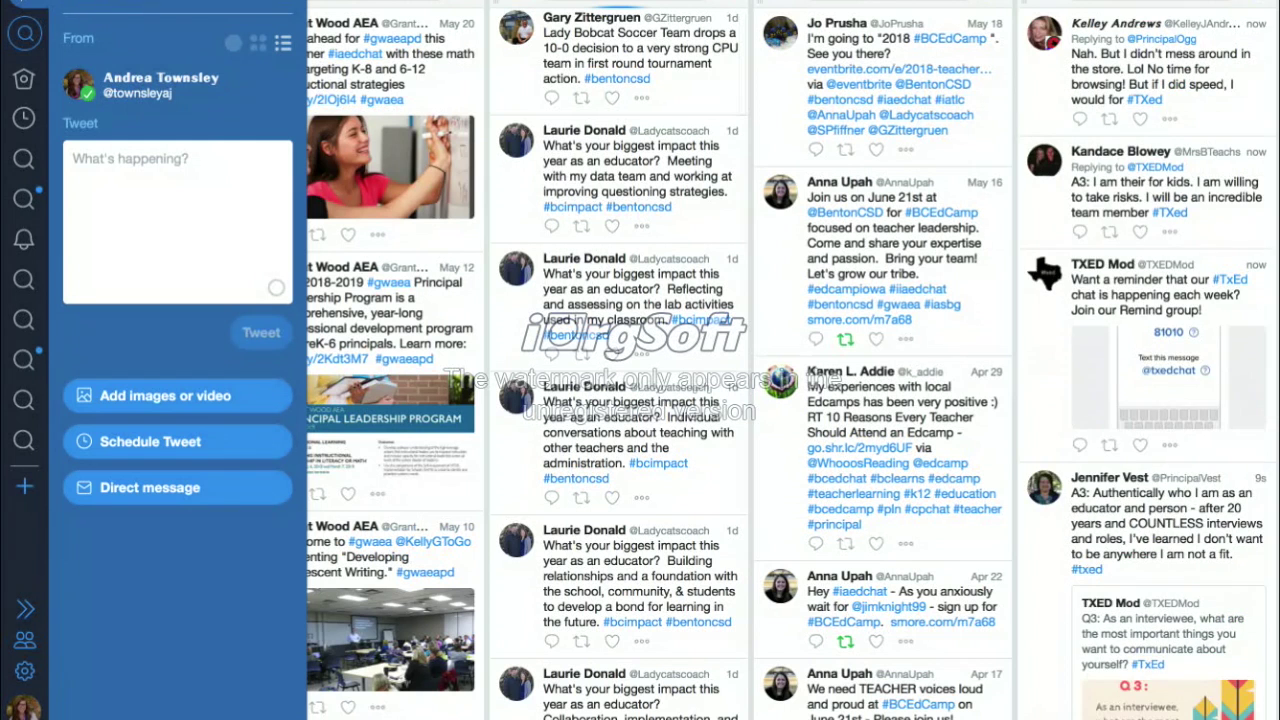
# - Reorder the #txed column so it sits directly before the notifications column, and close its options
pyautogui.click(1257, 8)
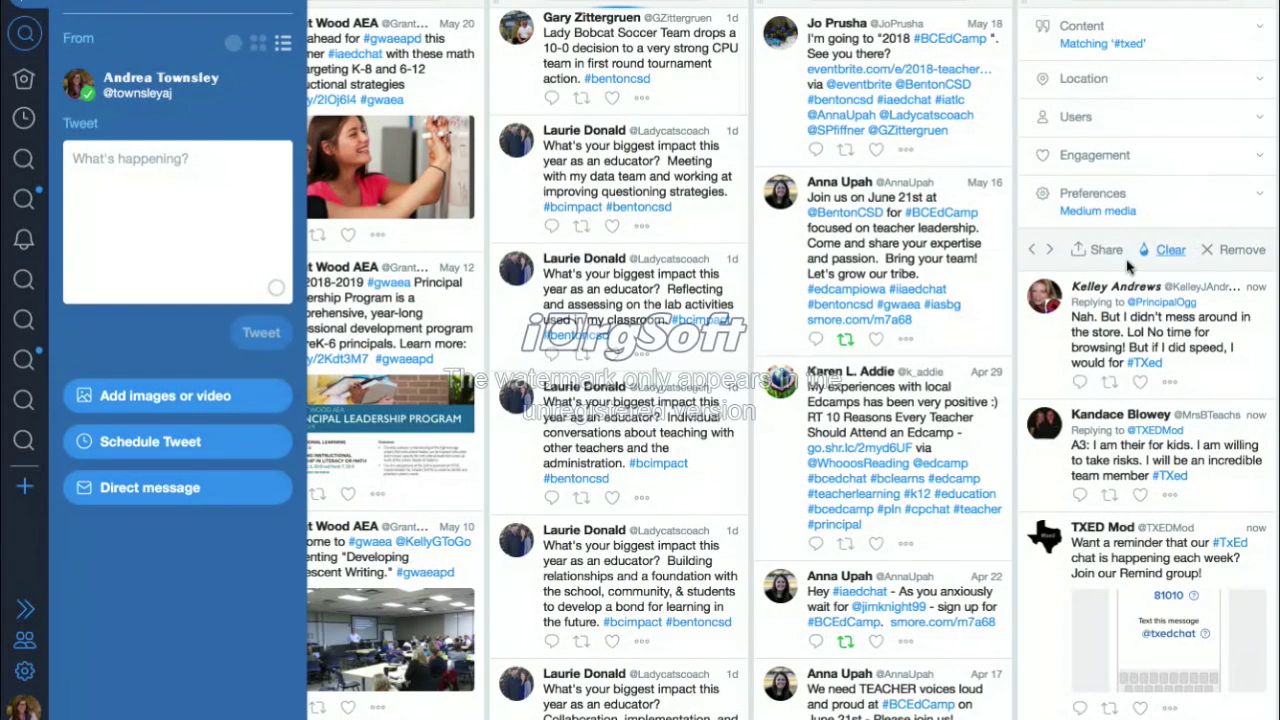
pyautogui.click(1033, 253)
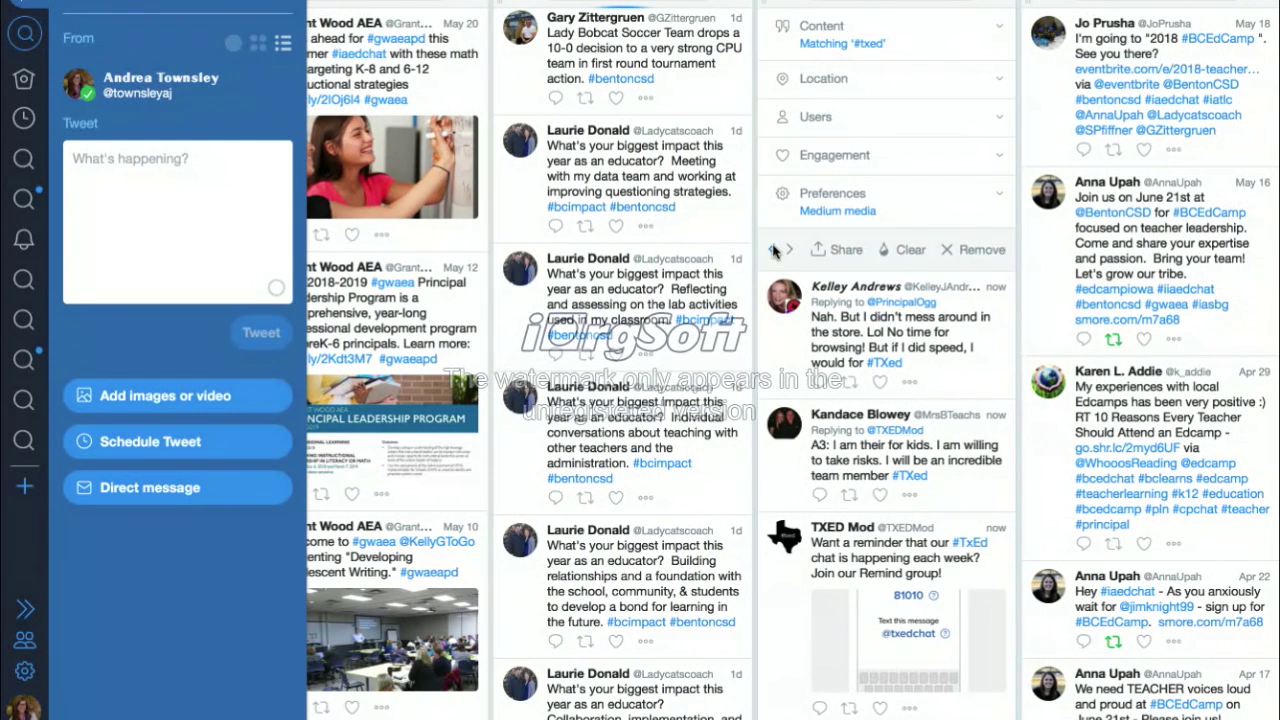
pyautogui.click(775, 252)
pyautogui.click(488, 252)
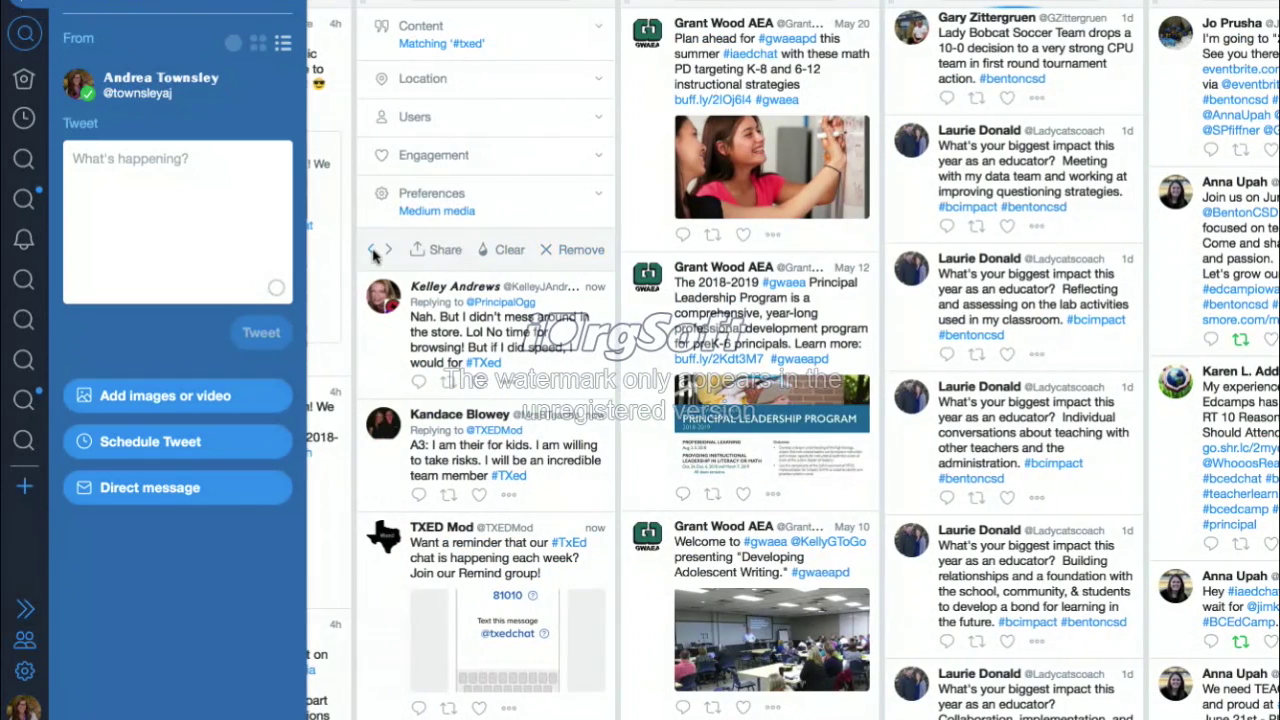
pyautogui.click(373, 253)
pyautogui.click(373, 253)
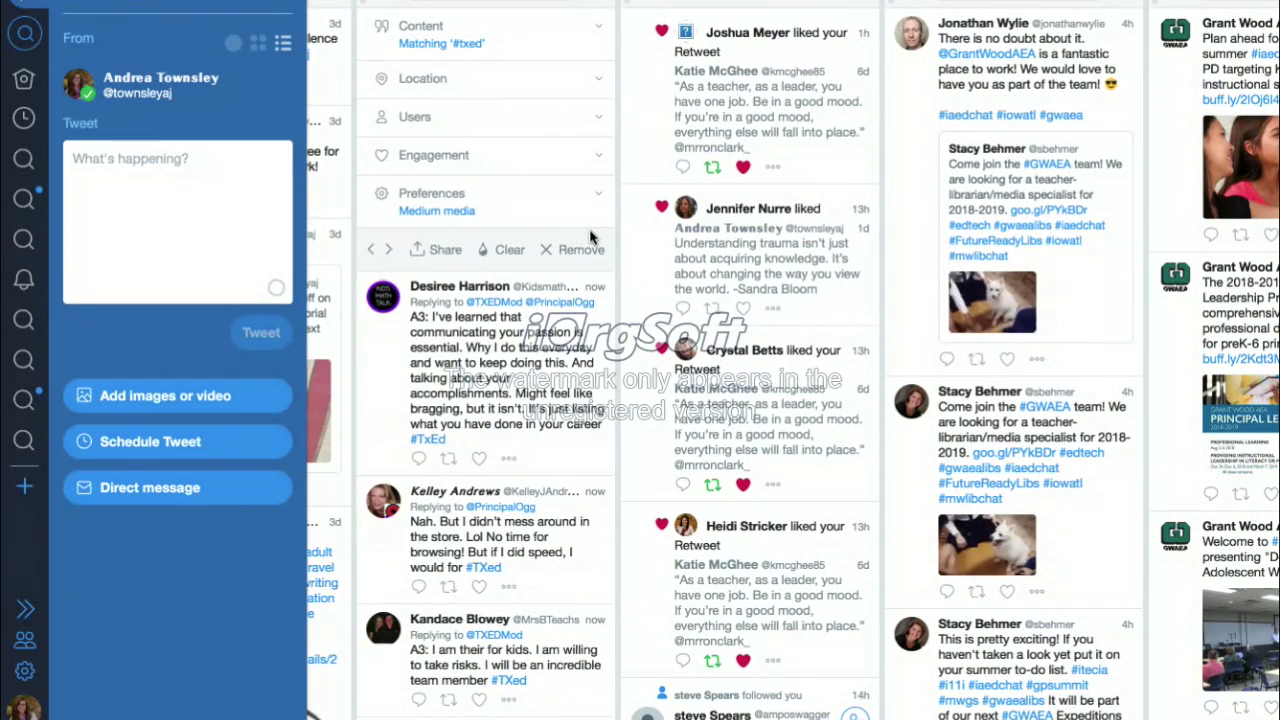
pyautogui.click(600, 4)
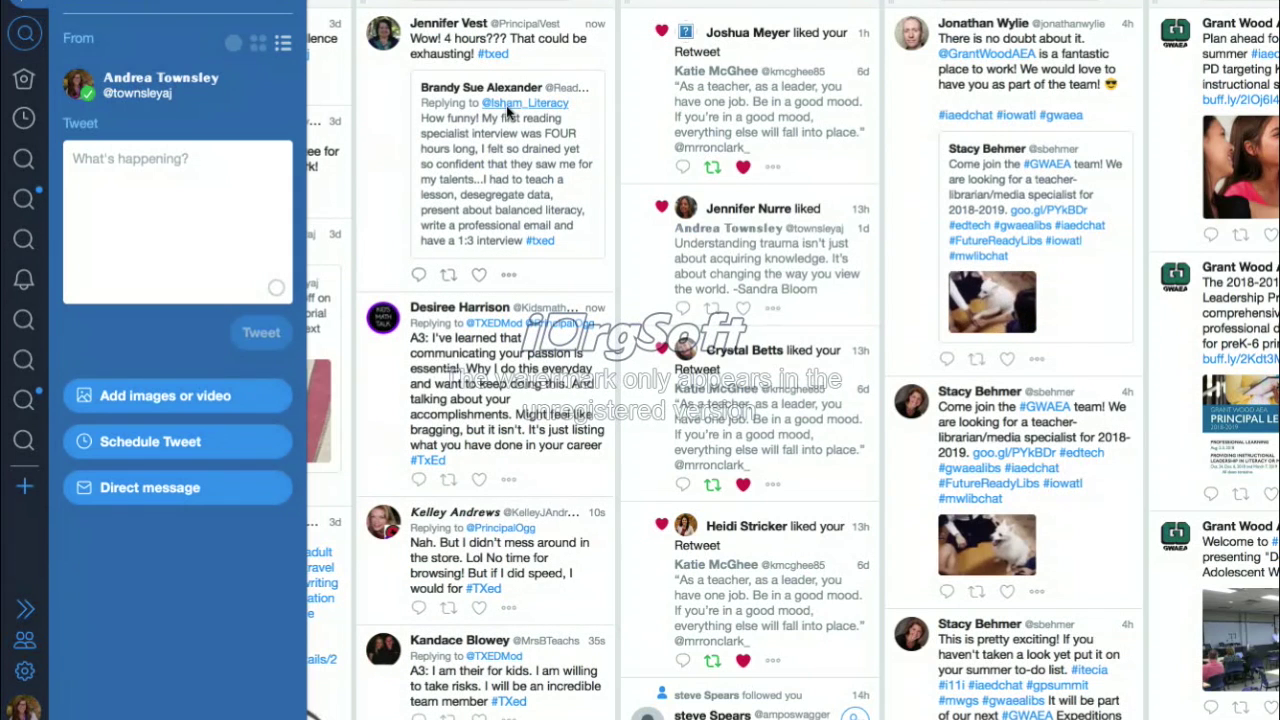
# - Read through the #txed chat tweets, from the newest A3 answers back to the Q1 question and introductions
pyautogui.scroll(-5, 481, 336)
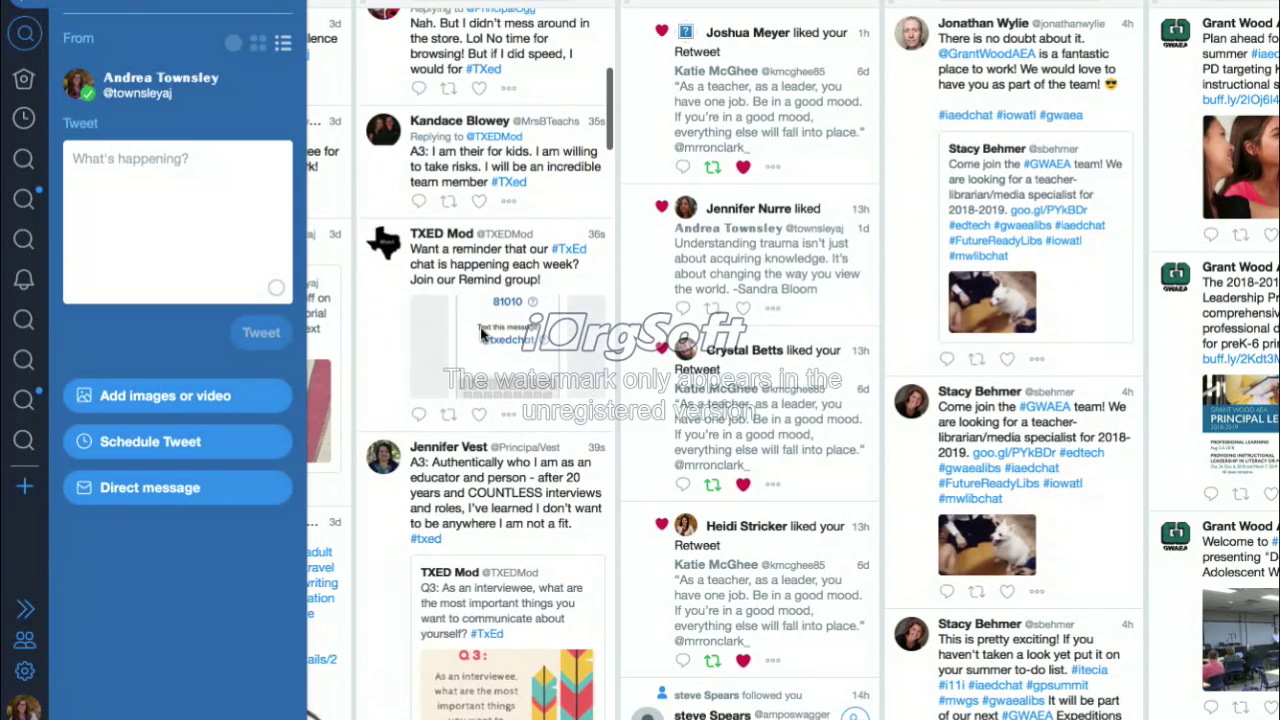
pyautogui.scroll(5, 481, 336)
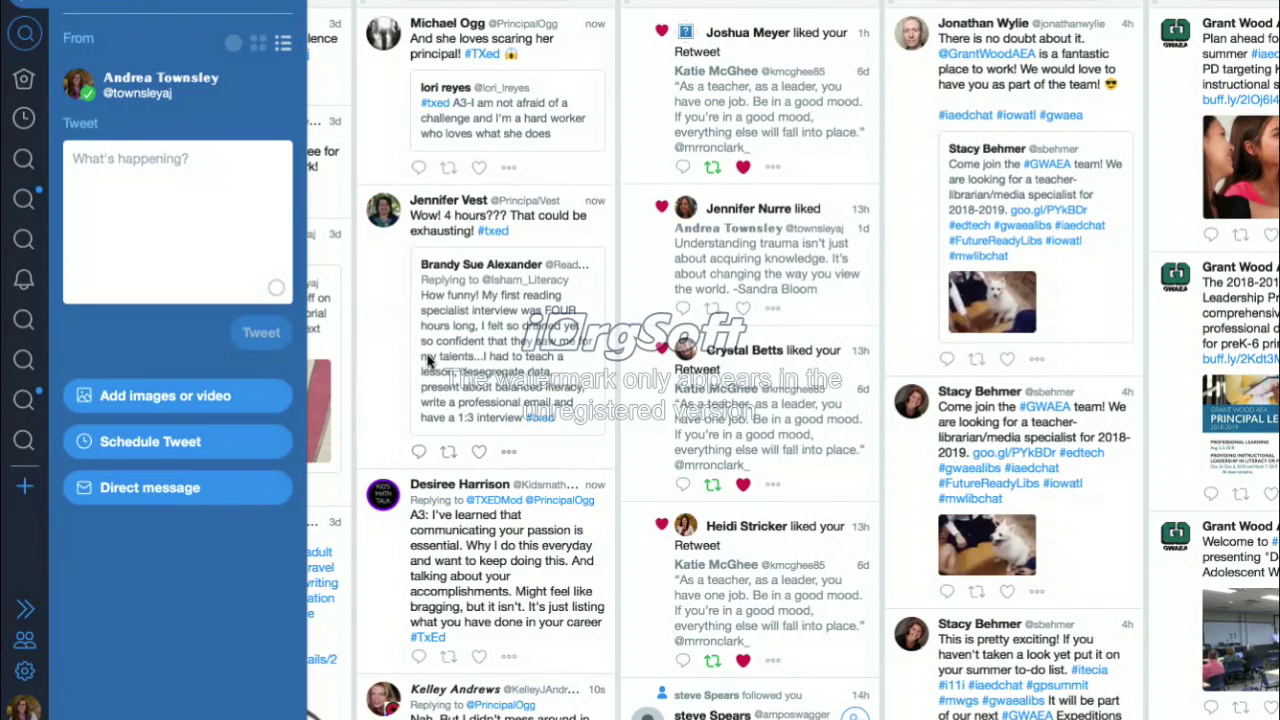
pyautogui.scroll(-15, 440, 540)
pyautogui.scroll(-15, 437, 538)
pyautogui.scroll(-10, 437, 538)
pyautogui.scroll(-15, 437, 538)
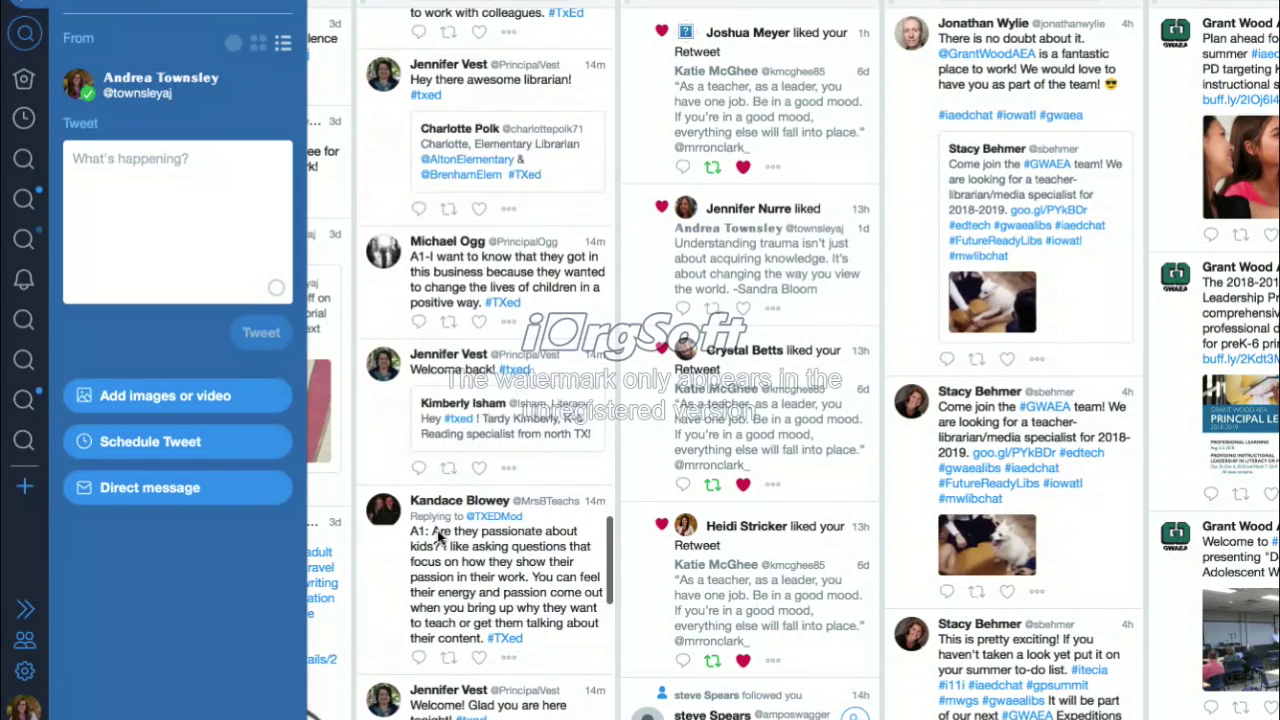
pyautogui.scroll(-10, 437, 538)
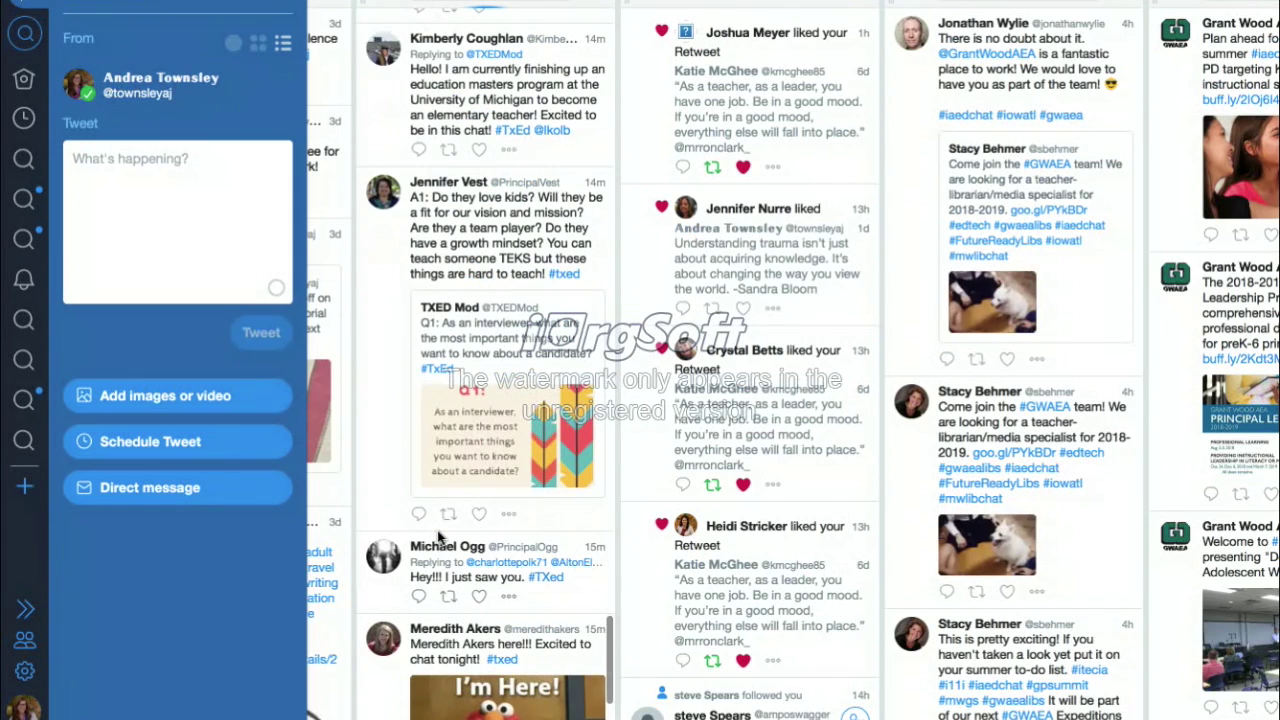
# - Find TXED Mod's Q1 tweet in the #txed column, view its question image enlarged, and close the image
pyautogui.scroll(-5, 437, 535)
pyautogui.scroll(5, 437, 530)
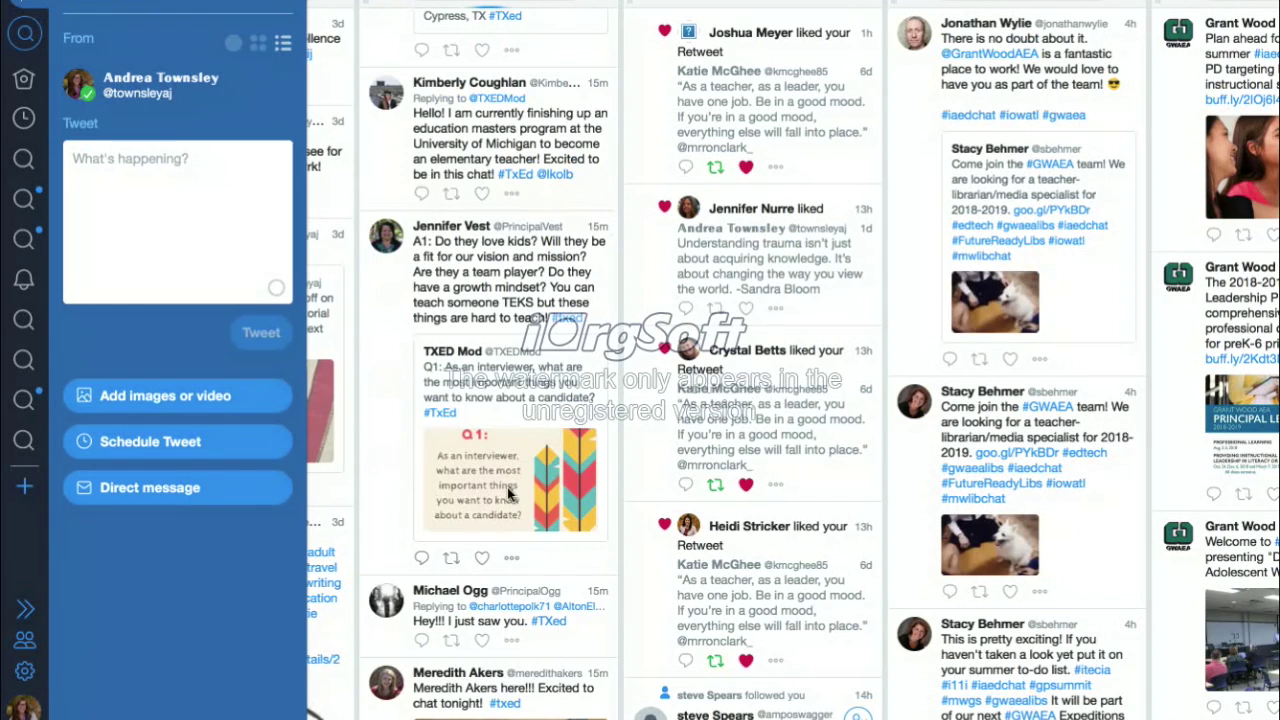
pyautogui.scroll(-10, 508, 492)
pyautogui.scroll(-10, 507, 487)
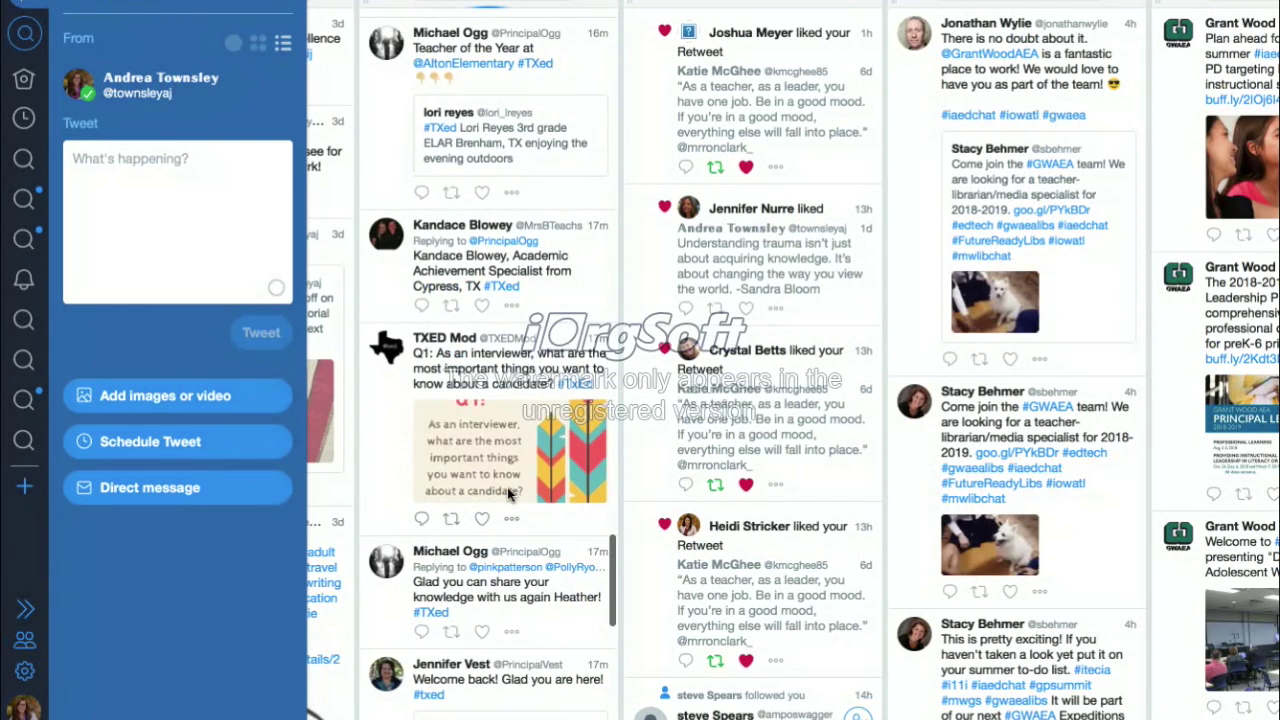
pyautogui.scroll(-2, 510, 493)
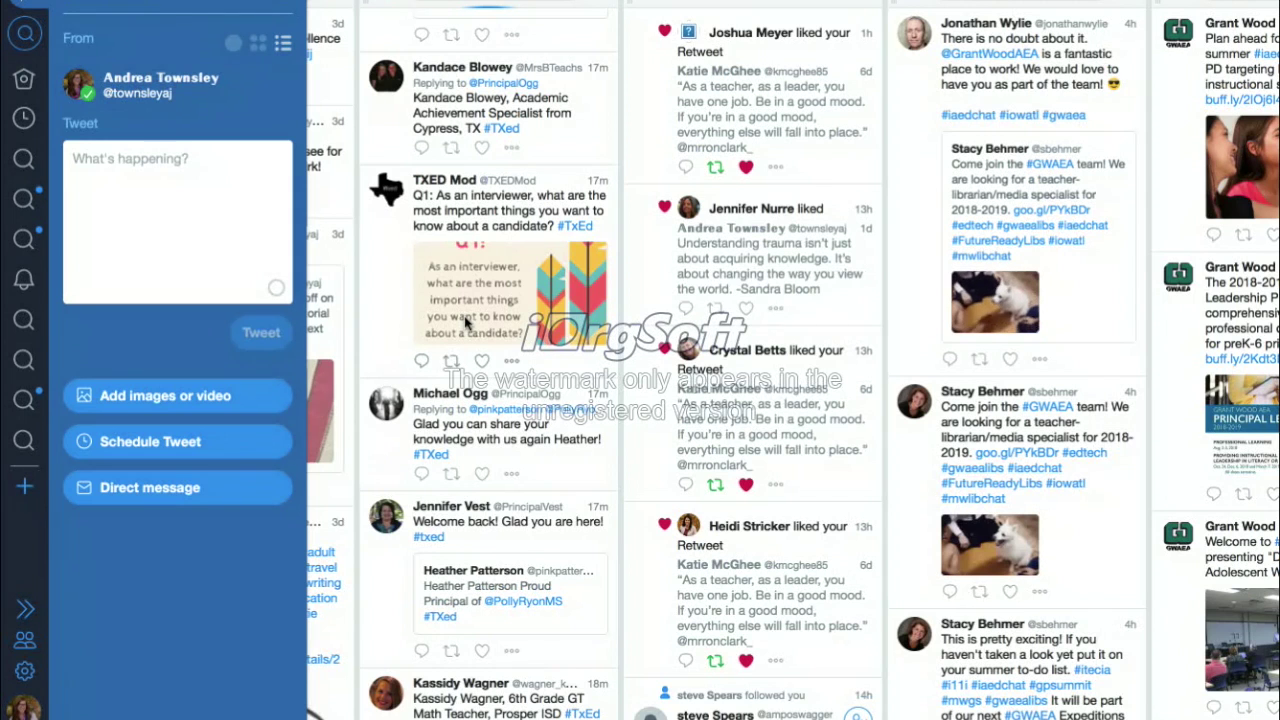
pyautogui.scroll(2, 466, 320)
pyautogui.scroll(-2, 490, 295)
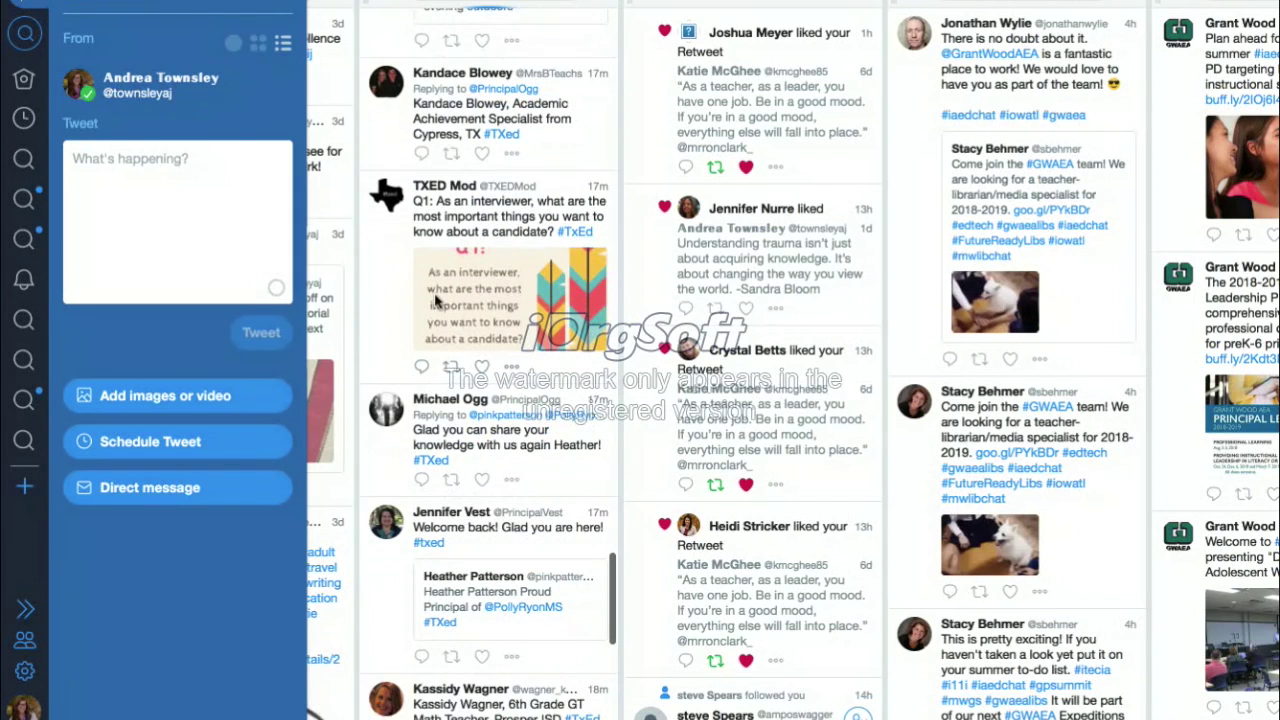
pyautogui.click(490, 291)
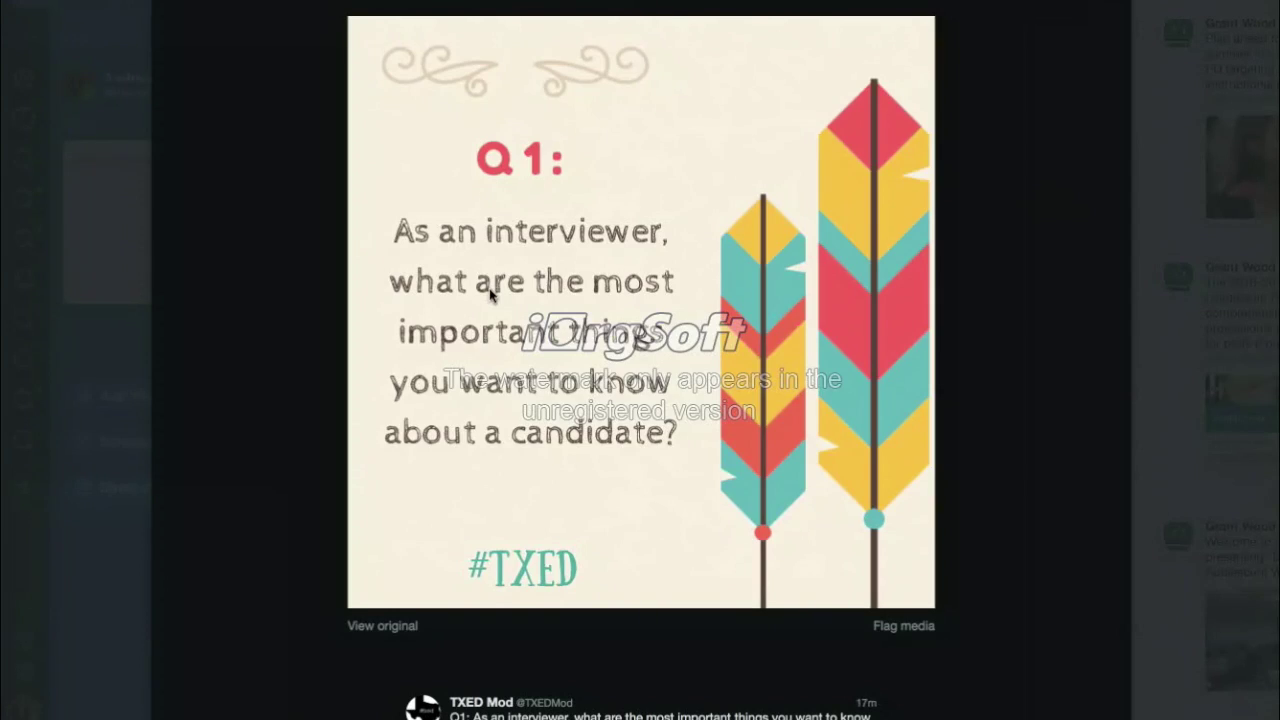
pyautogui.click(1111, 2)
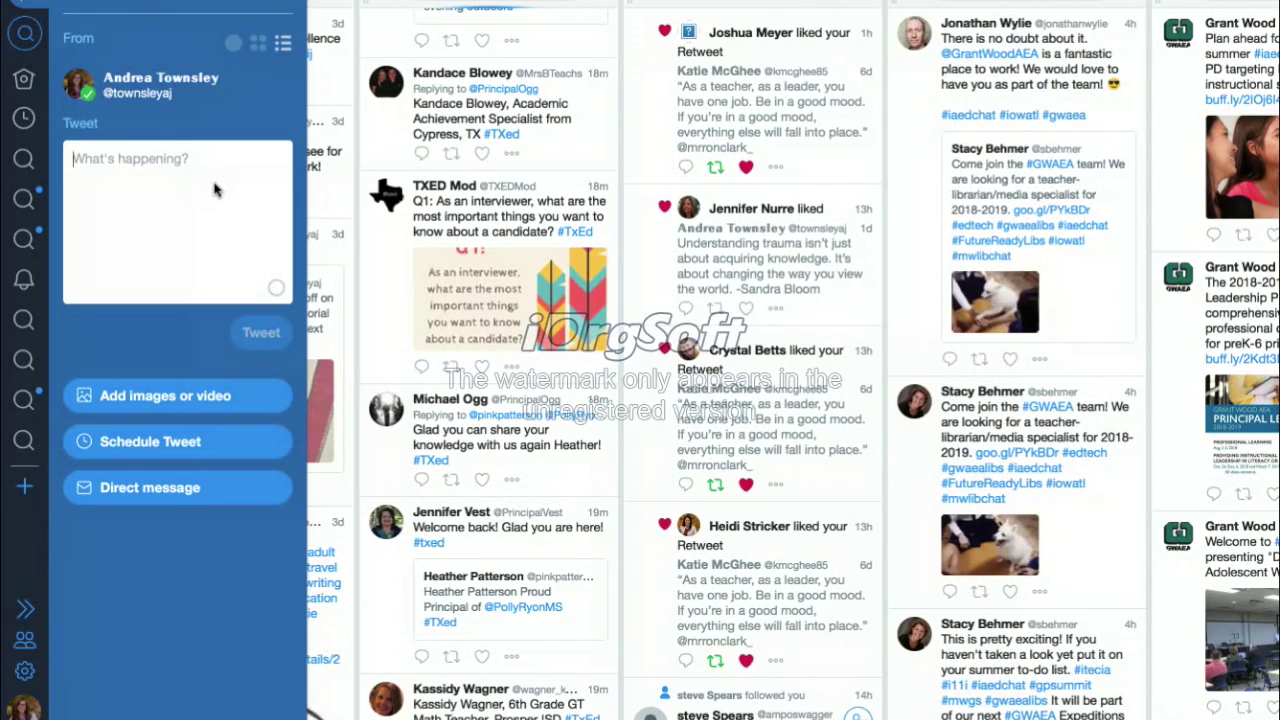
# - Post a tweet answering Q1: "A1: What is the candidate's passion? What drives him/her? #TXed"
pyautogui.write('A1:')
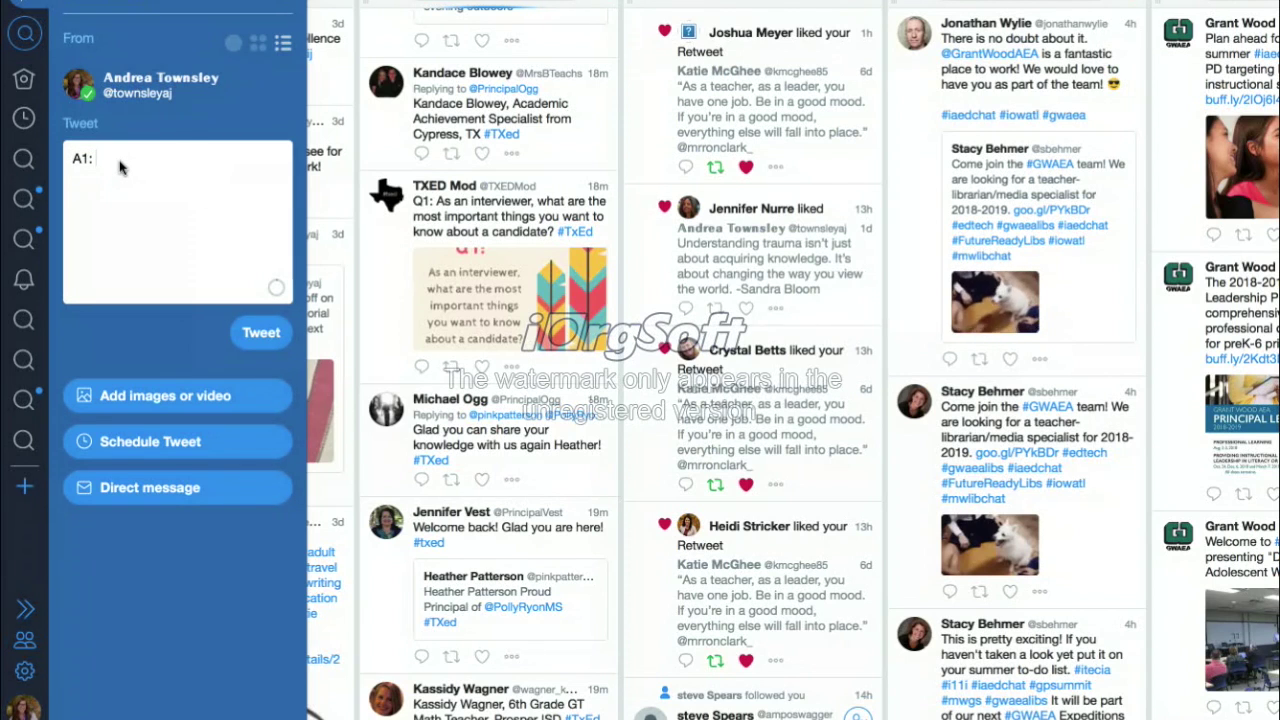
pyautogui.write(' #TXed')
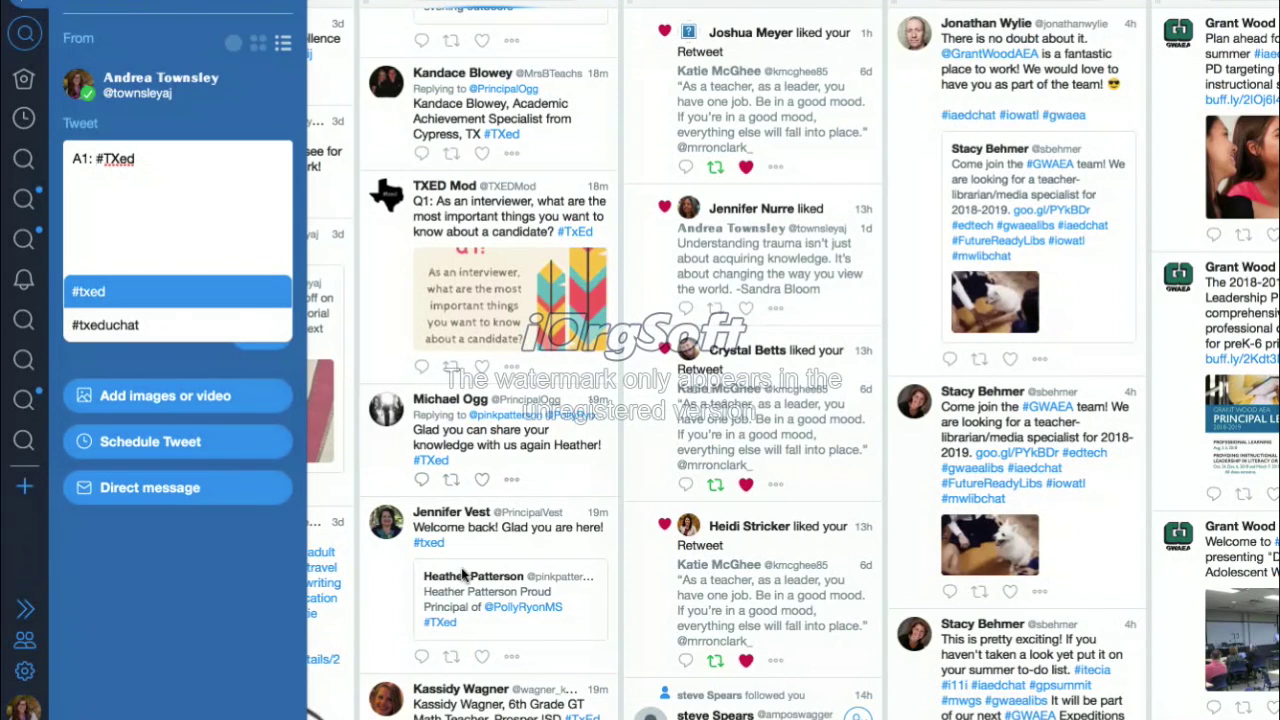
pyautogui.click(95, 170)
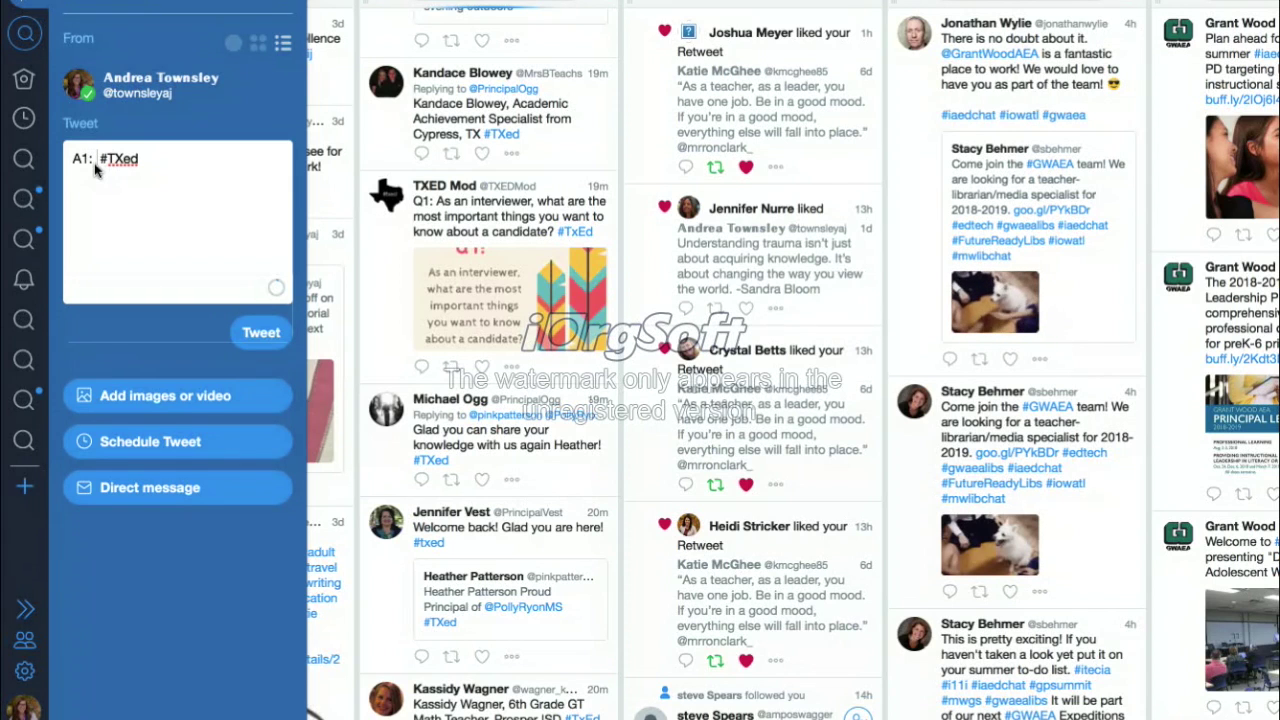
pyautogui.write('What is the can')
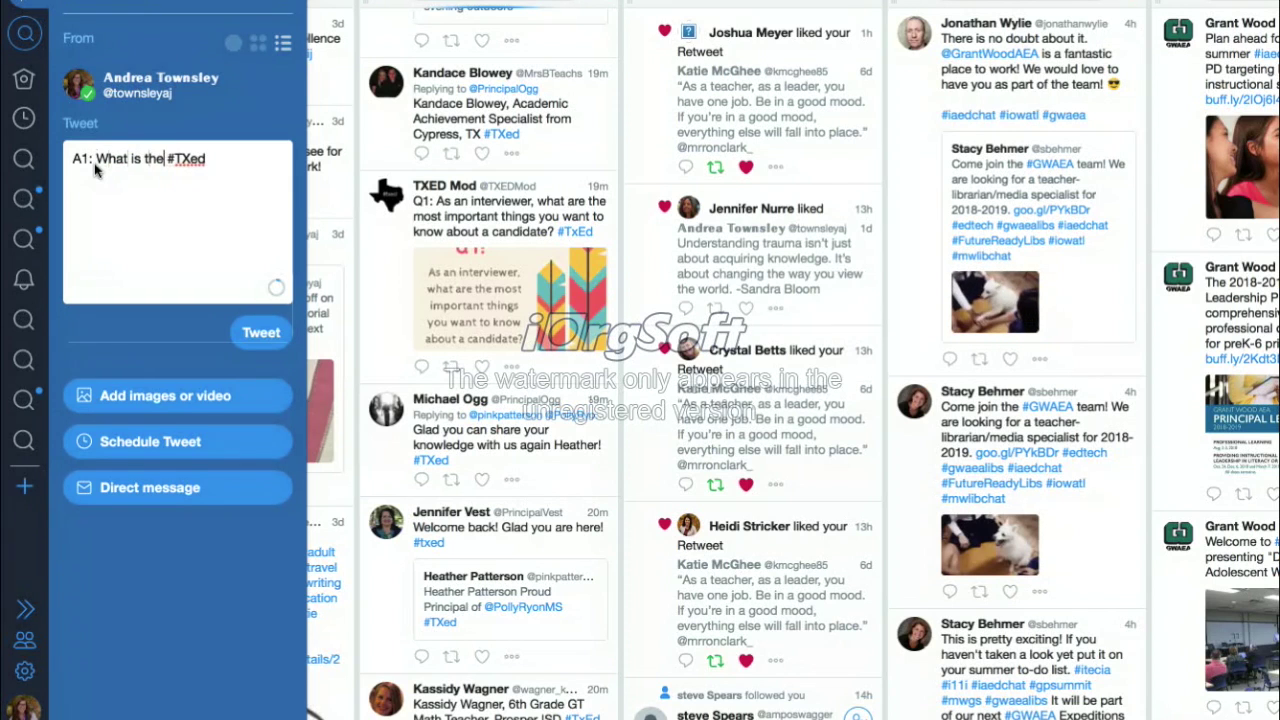
pyautogui.write("didate's passi")
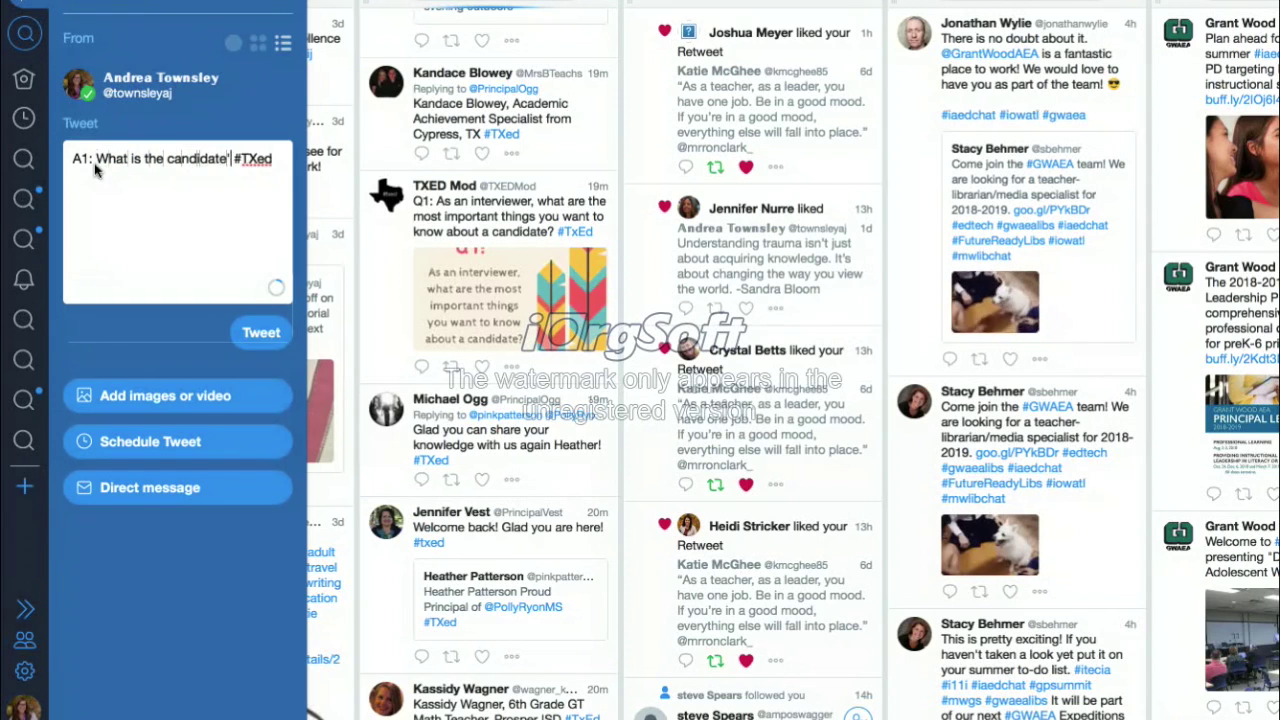
pyautogui.write('on? What dri')
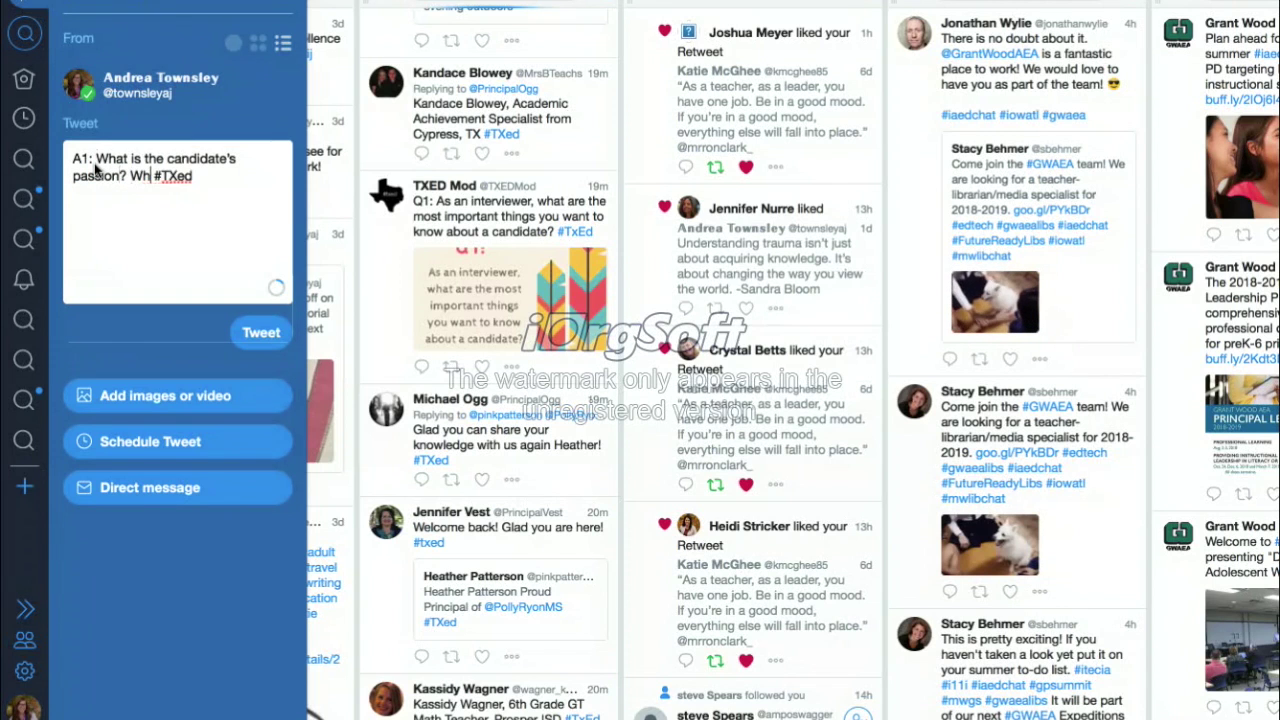
pyautogui.write('ves him/her?')
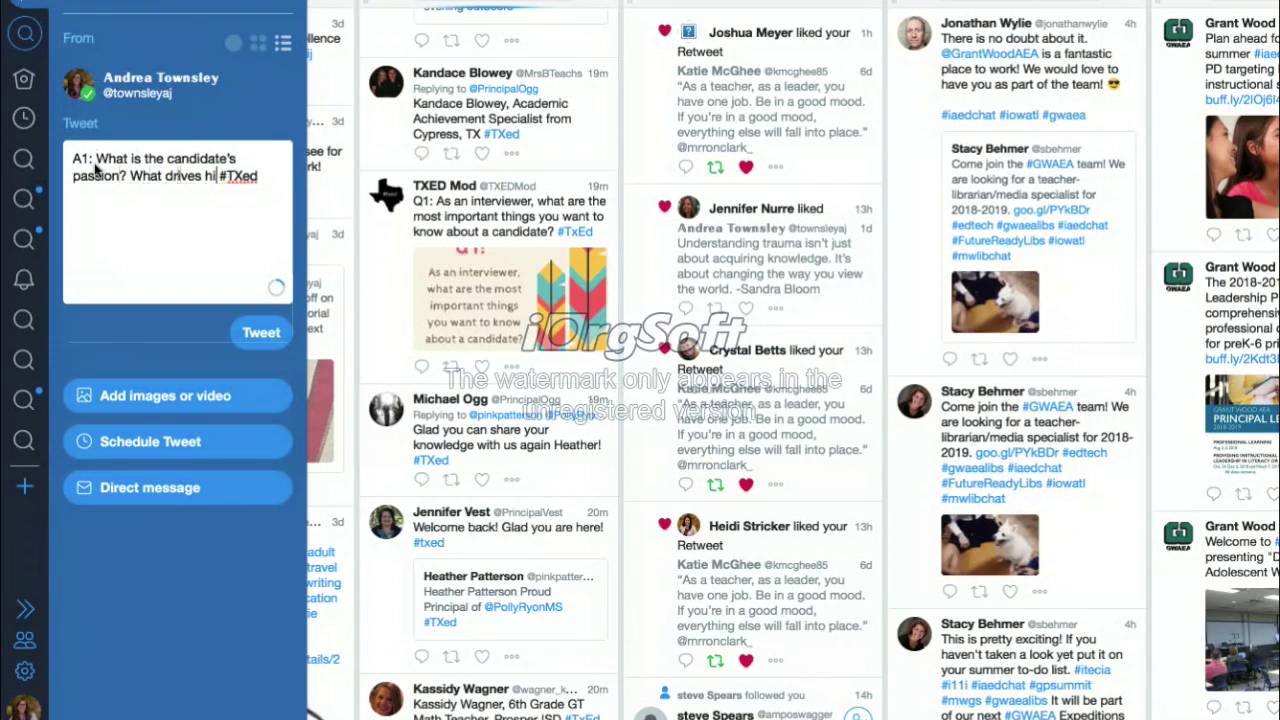
pyautogui.click(264, 335)
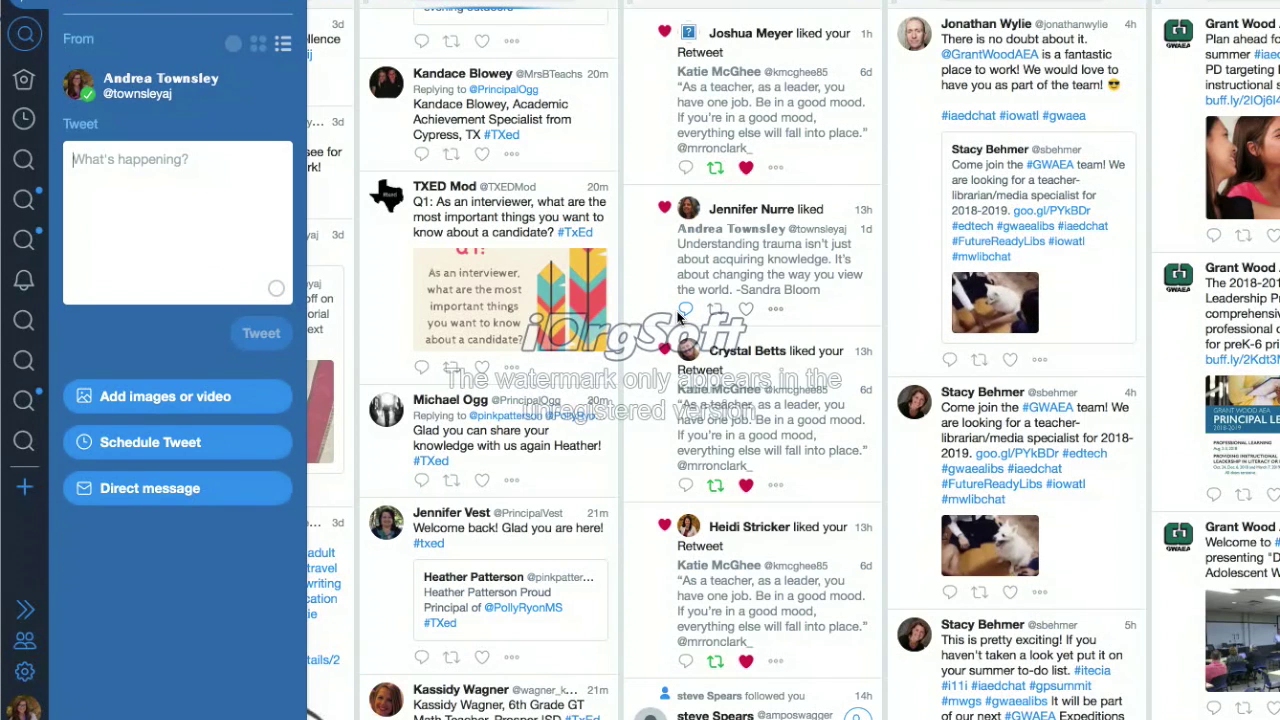
# - Look through the A1 answers in the #txed column toward the newer tweets, as far as the Q3 question
pyautogui.scroll(5, 476, 258)
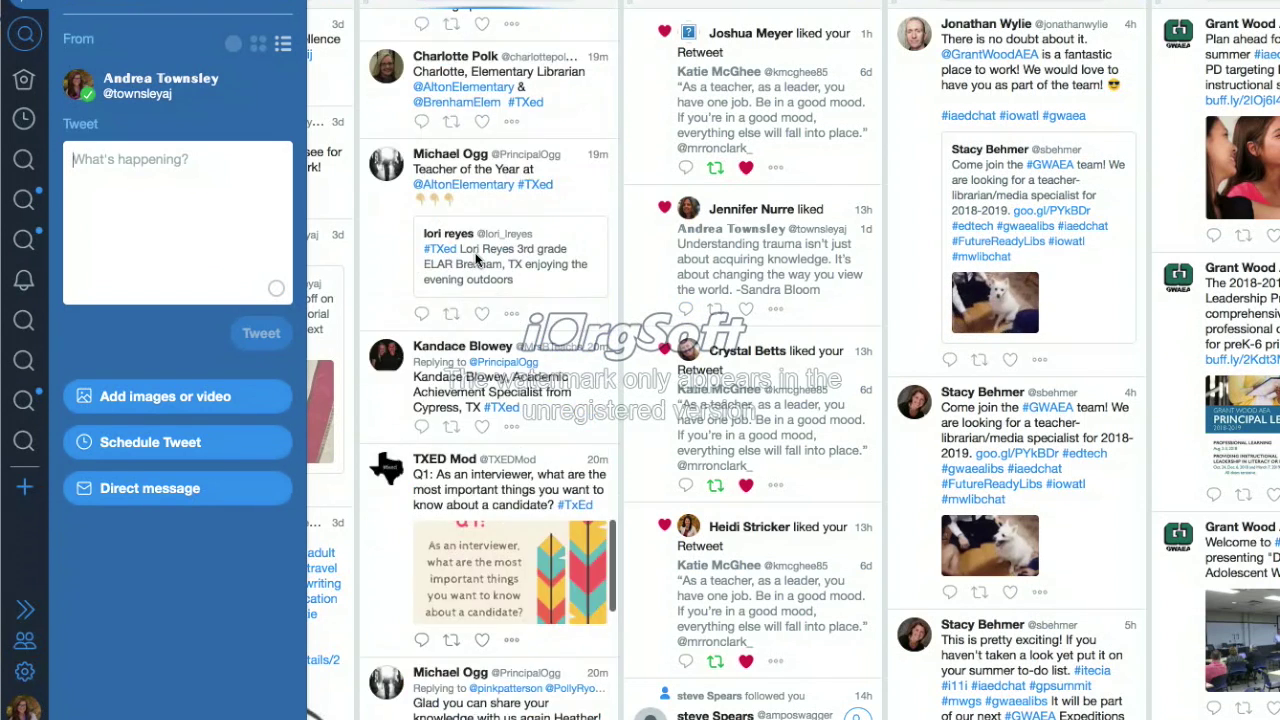
pyautogui.scroll(5, 476, 258)
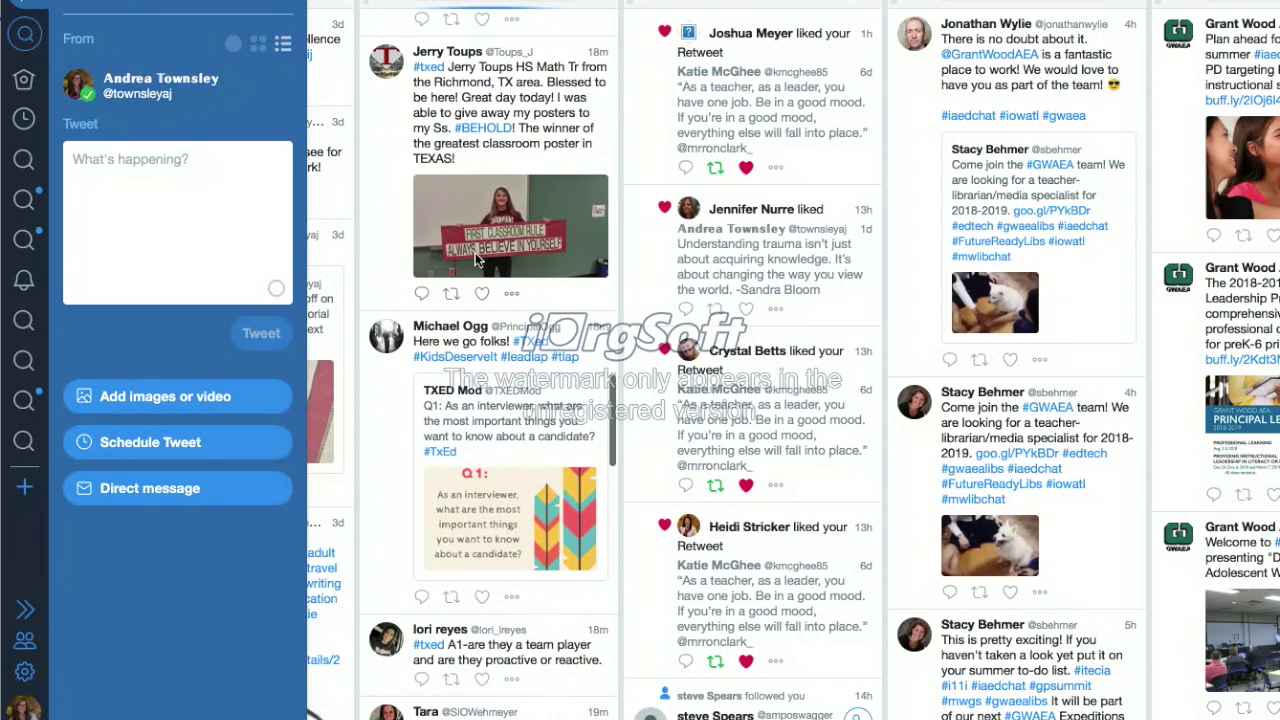
pyautogui.scroll(5, 476, 258)
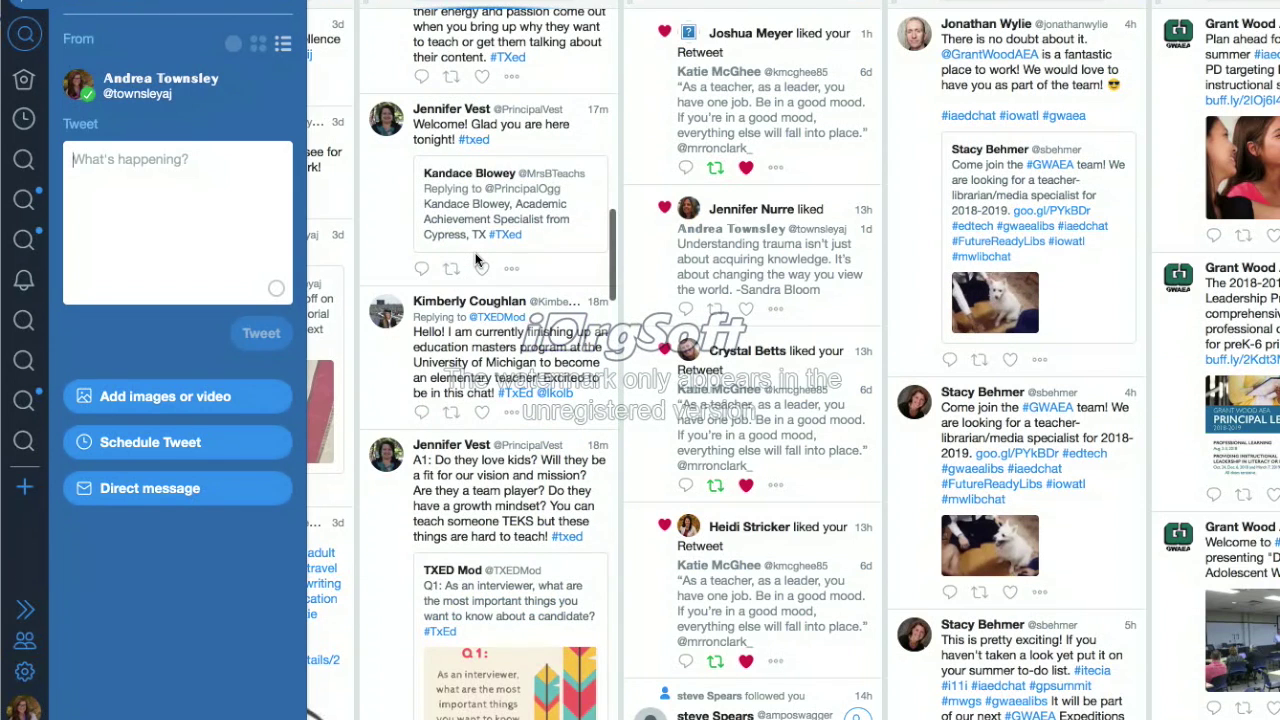
pyautogui.scroll(5, 476, 258)
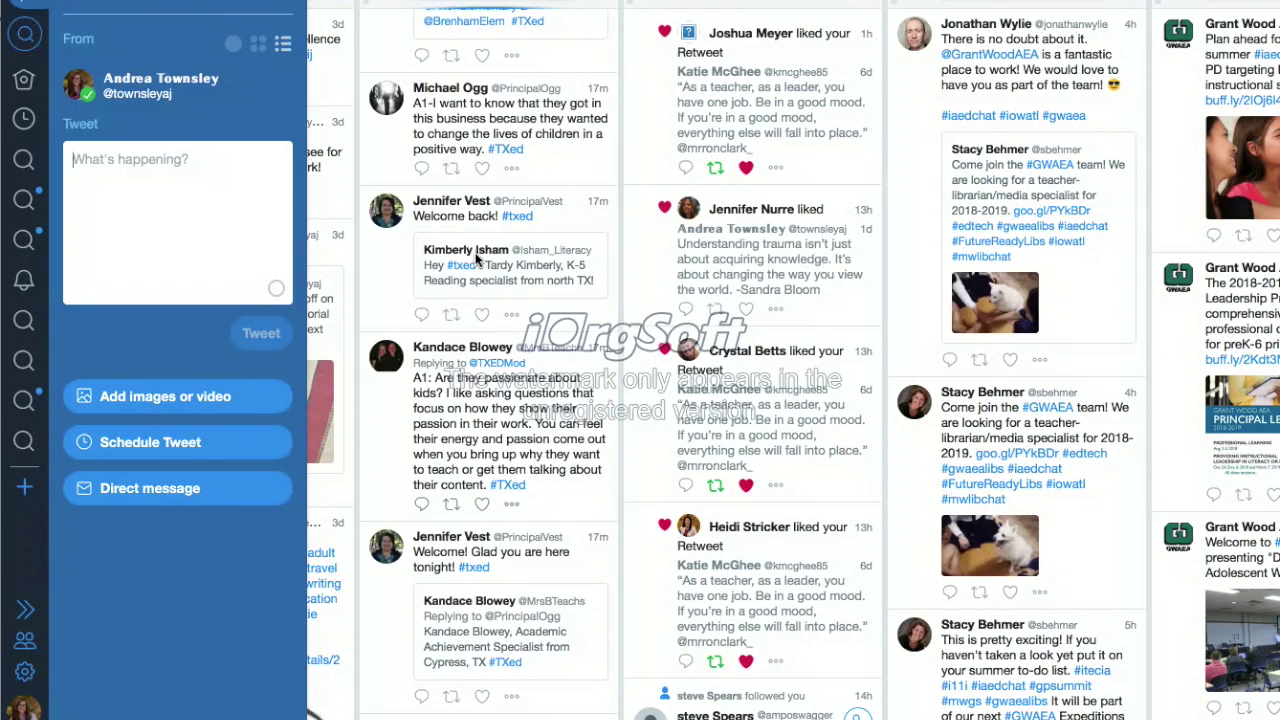
pyautogui.scroll(5, 476, 258)
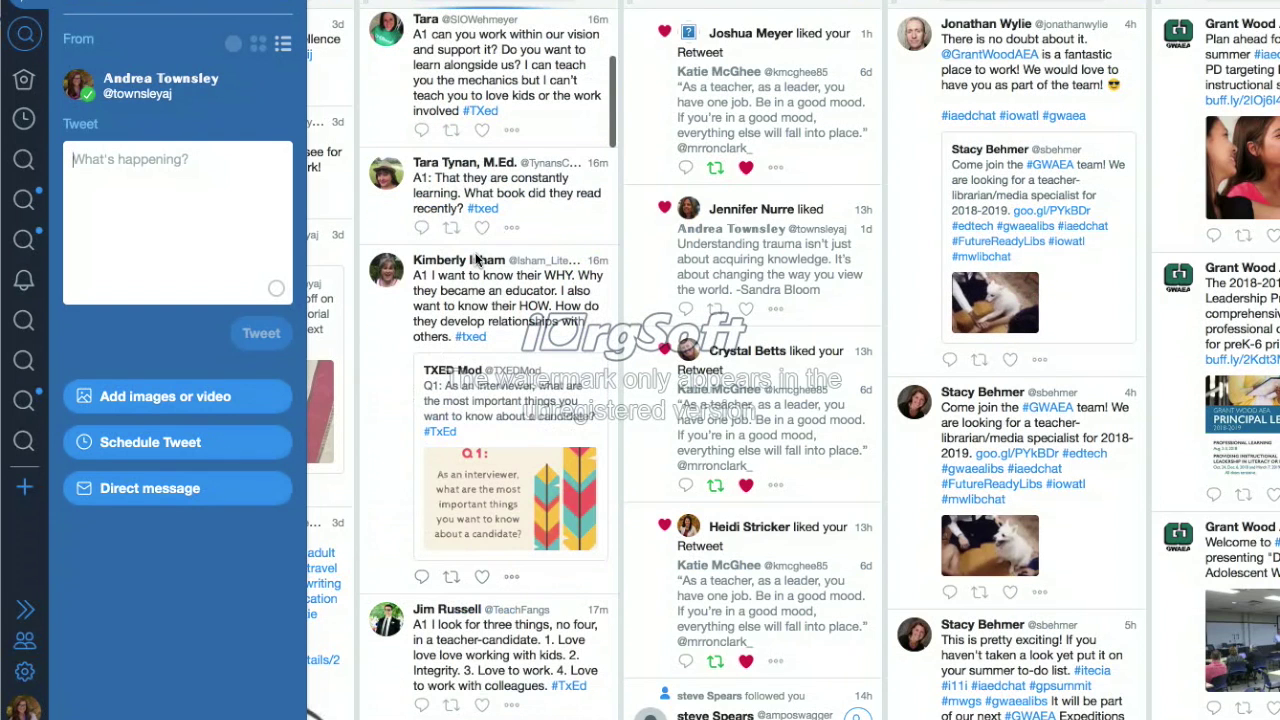
pyautogui.scroll(3, 476, 258)
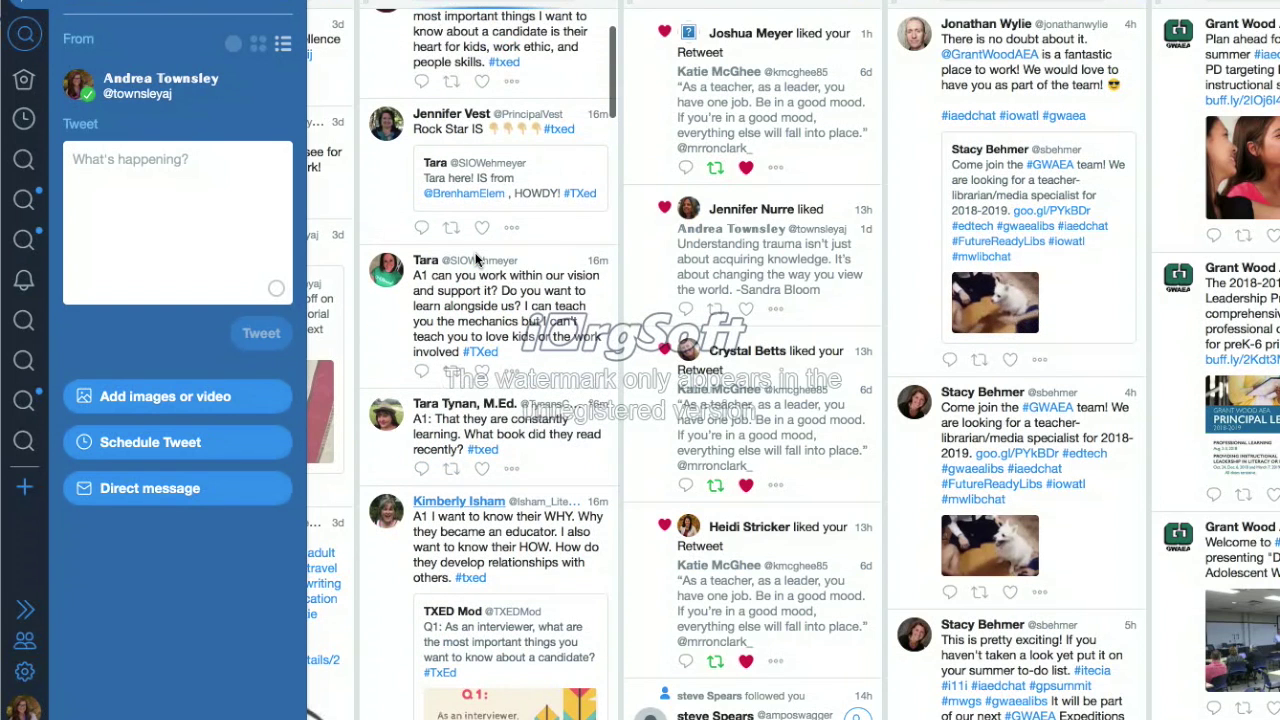
pyautogui.scroll(7, 470, 230)
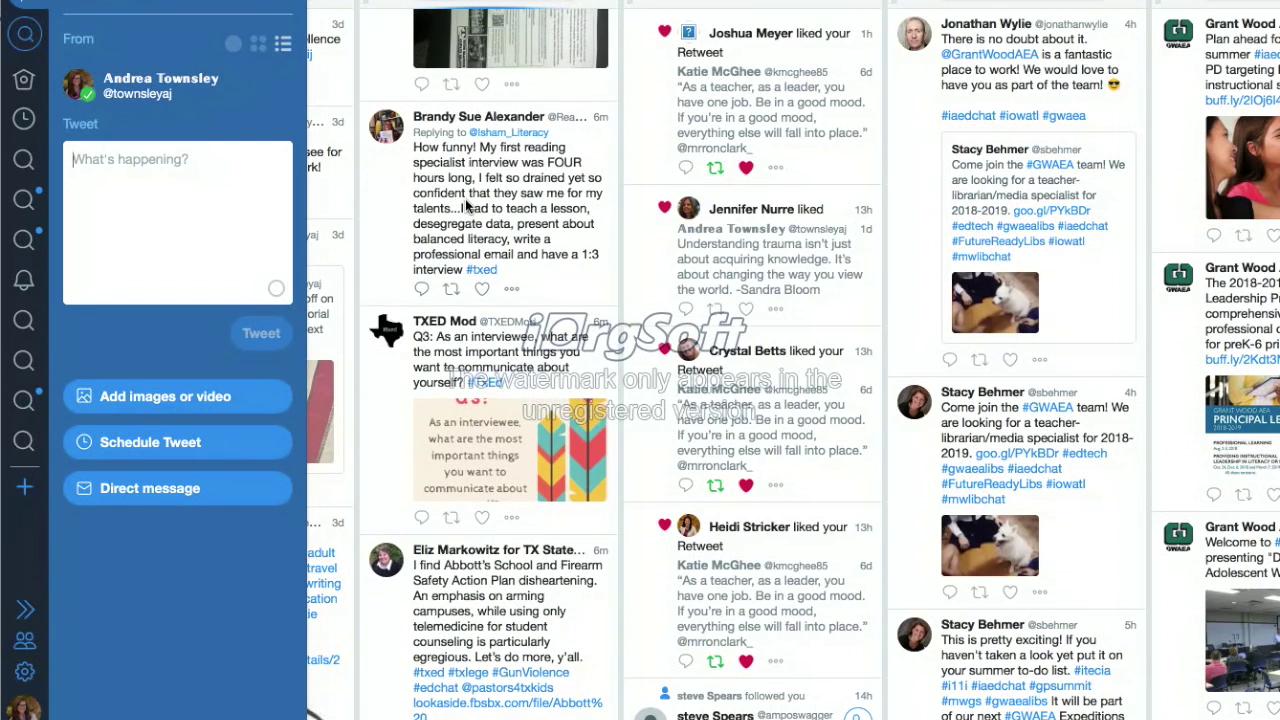
# - Find TXED Mod's Q2 tweet in the #txed column, loading the hidden tweets in the gap between the A2 and A1 answers
pyautogui.scroll(-7, 472, 300)
pyautogui.scroll(-15, 473, 321)
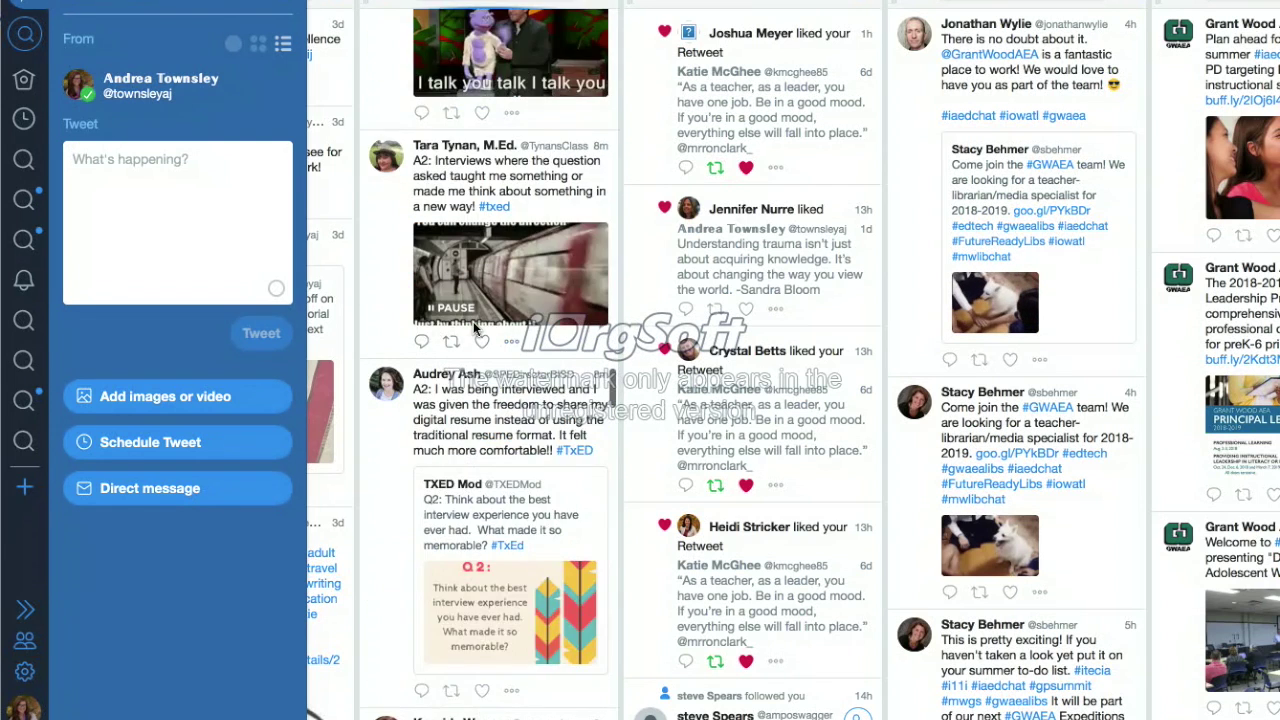
pyautogui.scroll(-2, 478, 330)
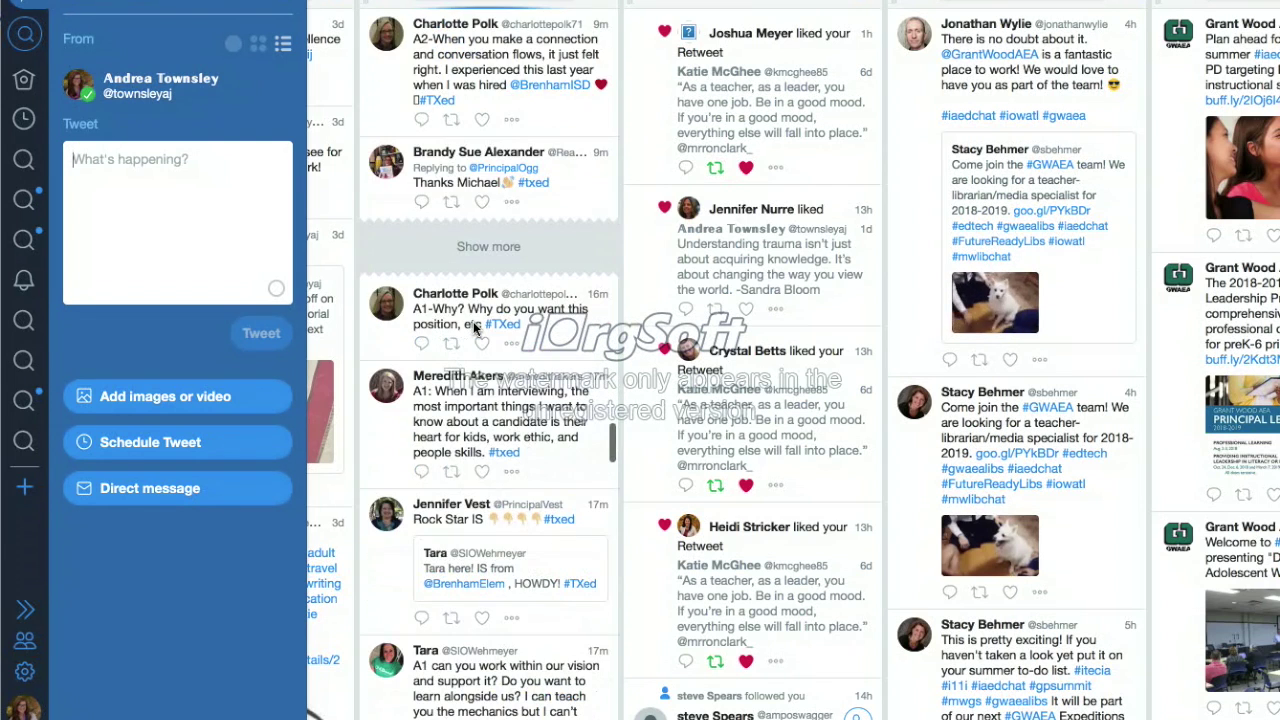
pyautogui.click(483, 250)
pyautogui.scroll(-12, 484, 300)
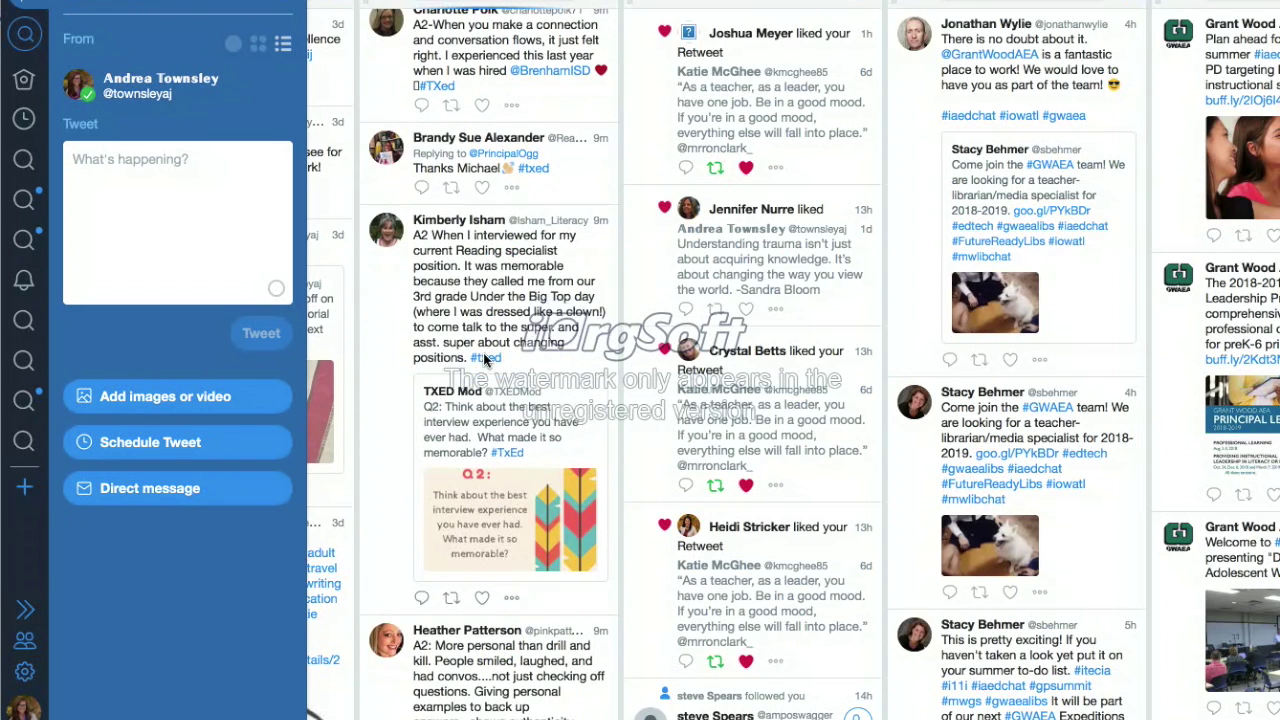
pyautogui.scroll(-15, 484, 360)
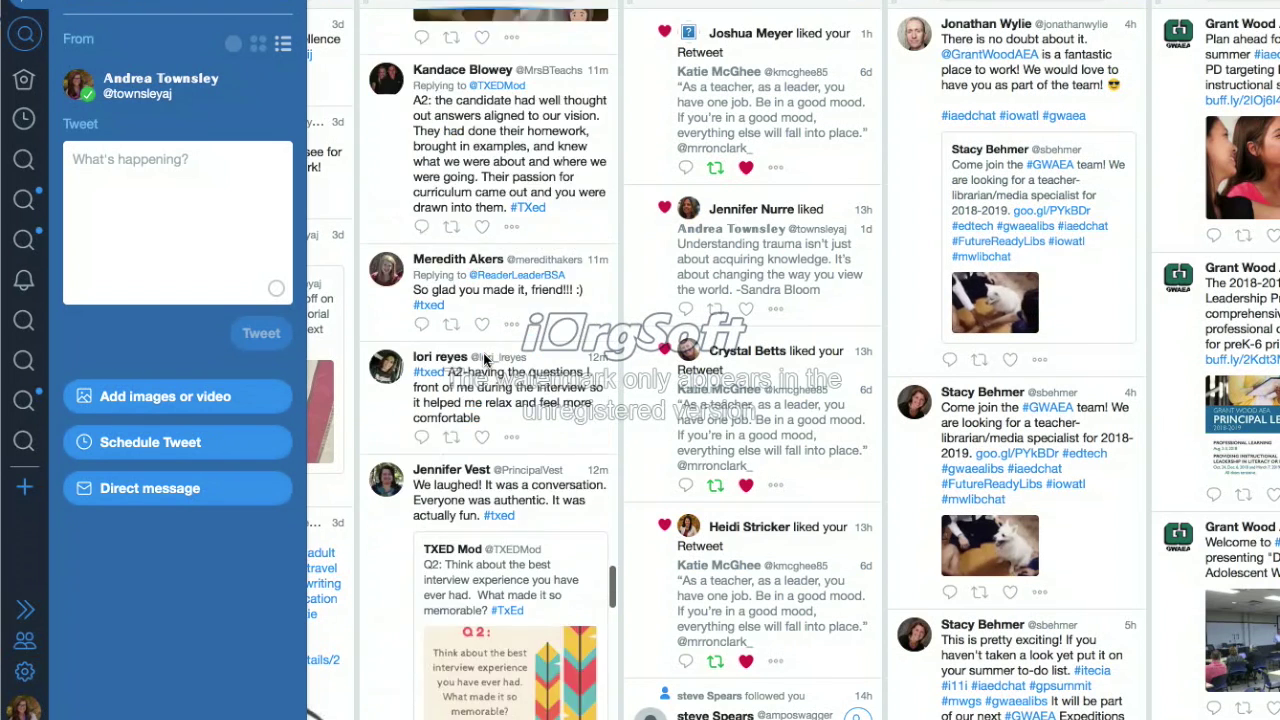
pyautogui.scroll(-8, 484, 360)
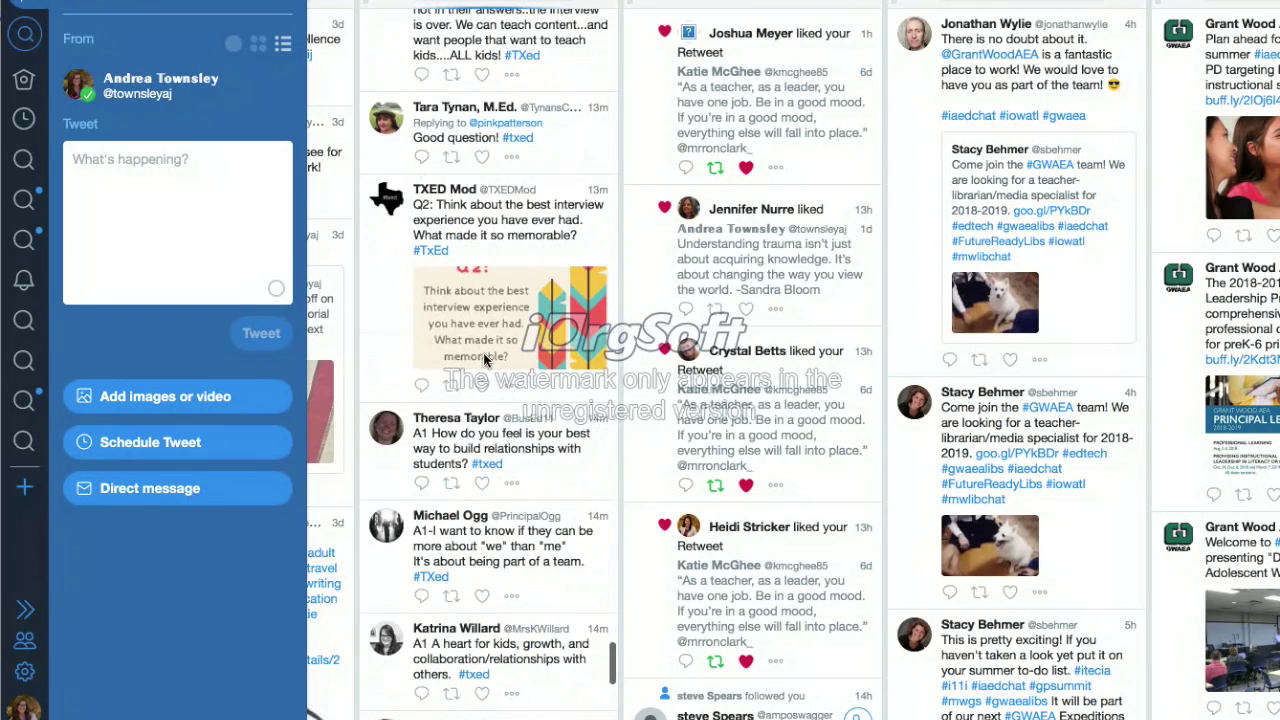
pyautogui.scroll(4, 484, 360)
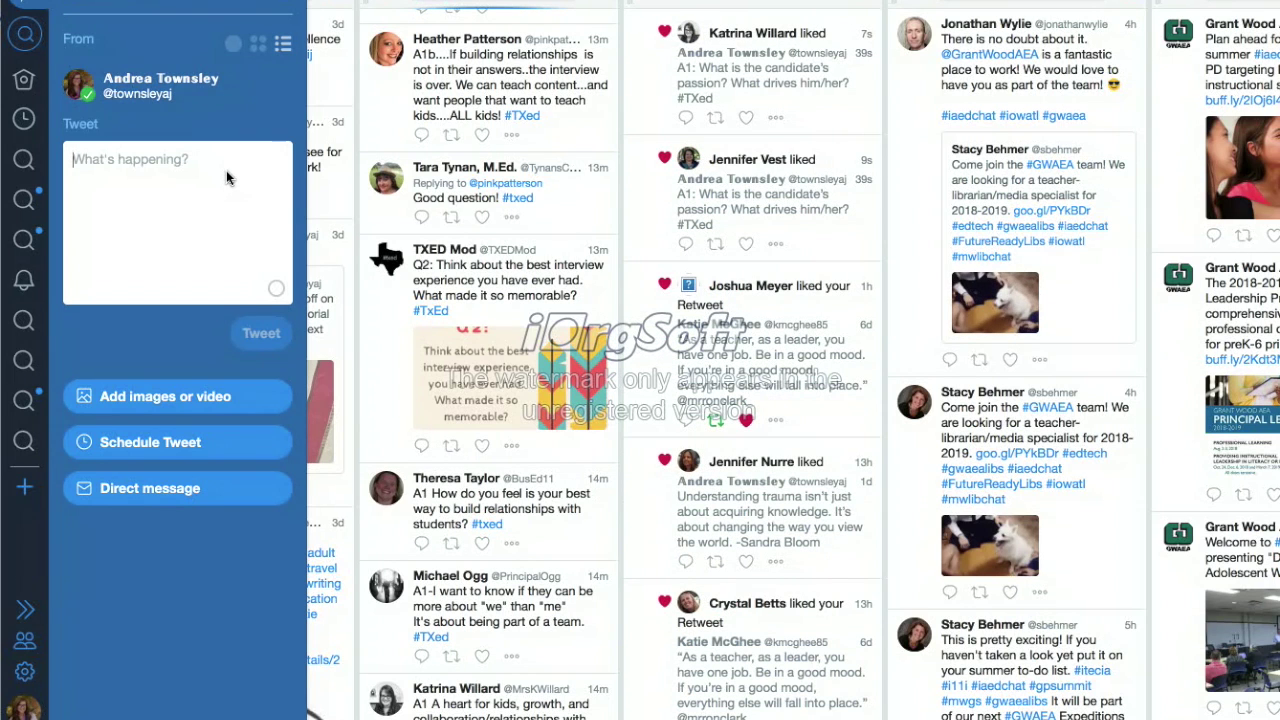
# - Start a new tweet with "A2:" and the hashtag #TXed, leaving room for the answer between them
pyautogui.write('A2')
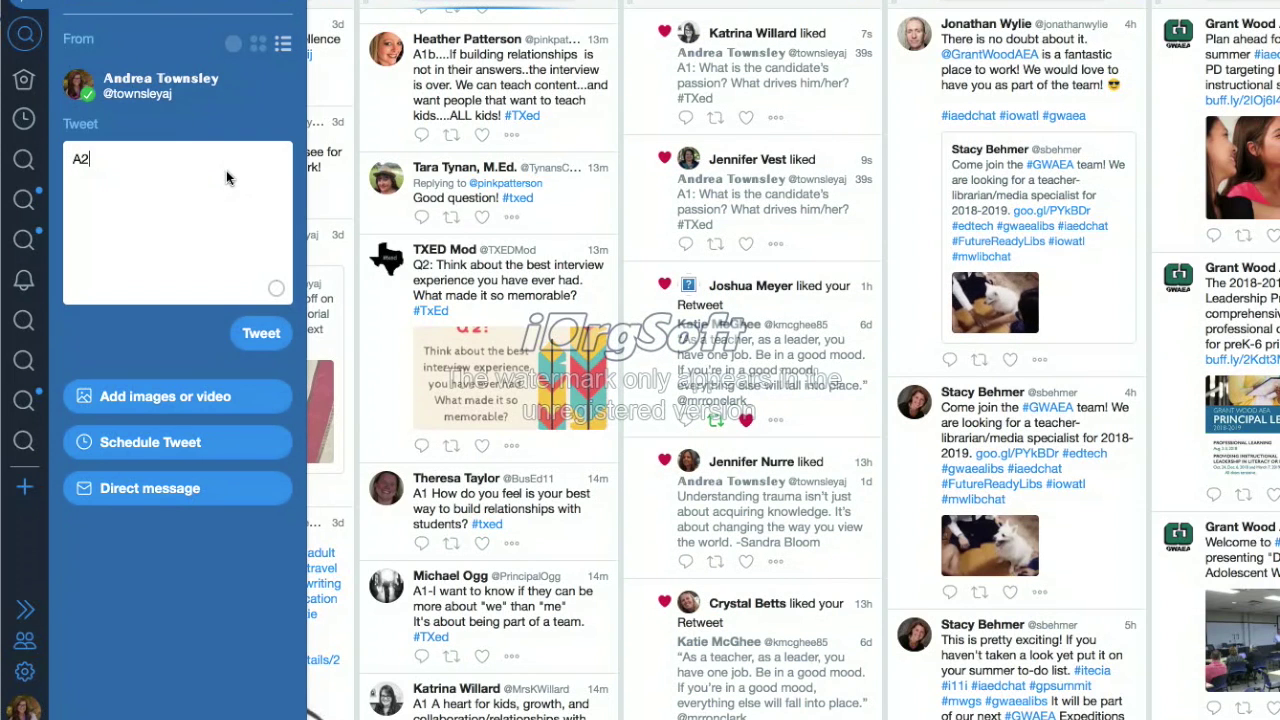
pyautogui.write(': #TZ')
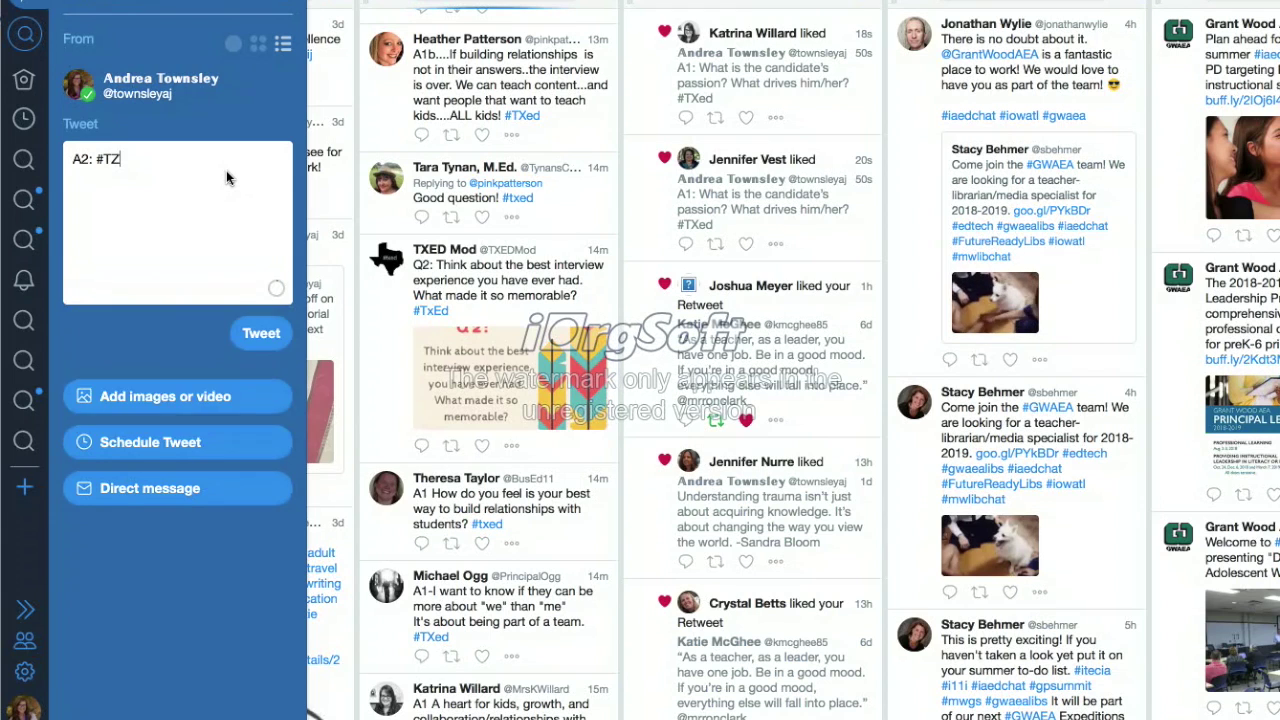
pyautogui.press('BackSpace')
pyautogui.write('Xed')
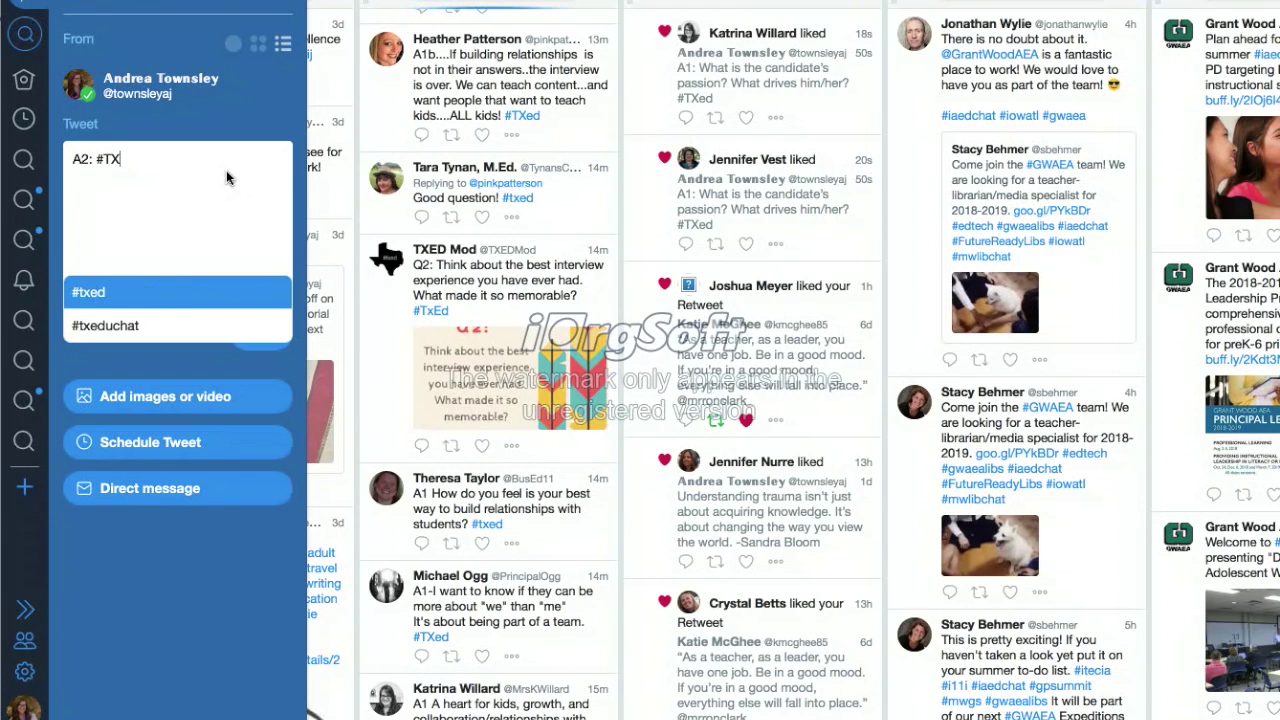
pyautogui.press('Left')
pyautogui.press('Left')
pyautogui.press('Left')
pyautogui.press('Left')
pyautogui.press('Left')
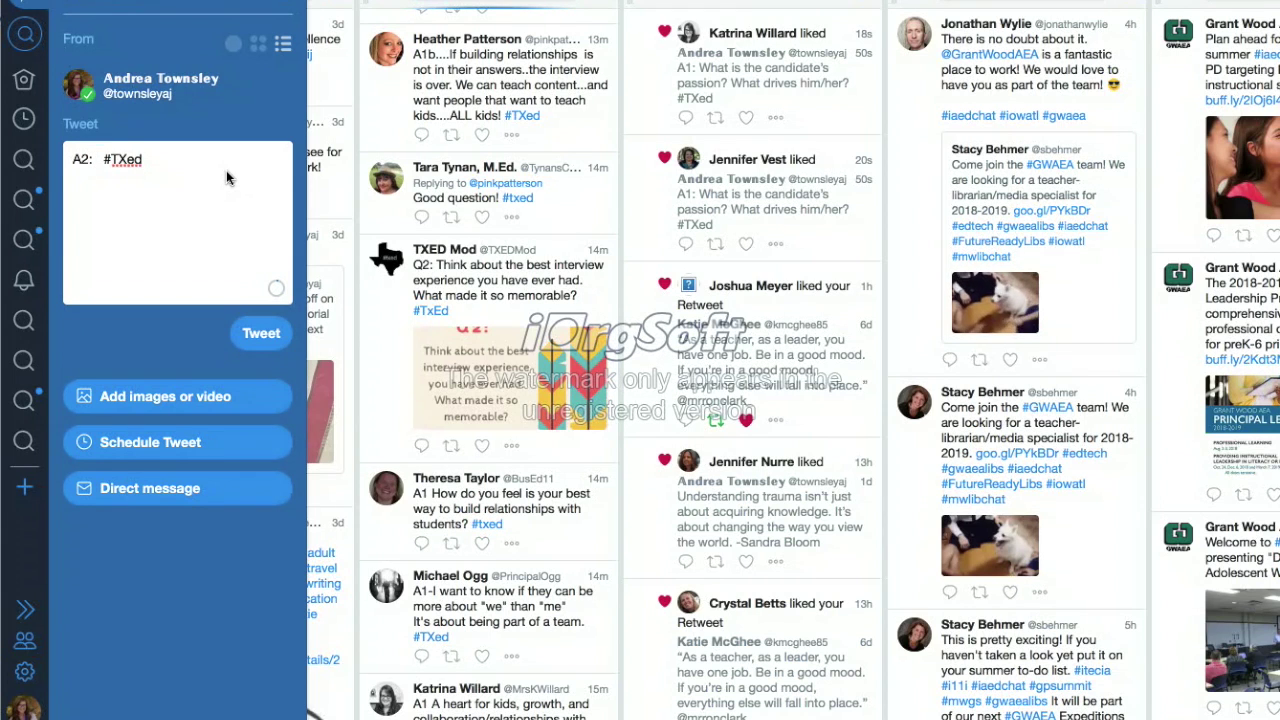
# - Insert the answer "I want to feel like I am a part of a team." between "A2:" and the #TXed hashtag
pyautogui.write('I want to feel ')
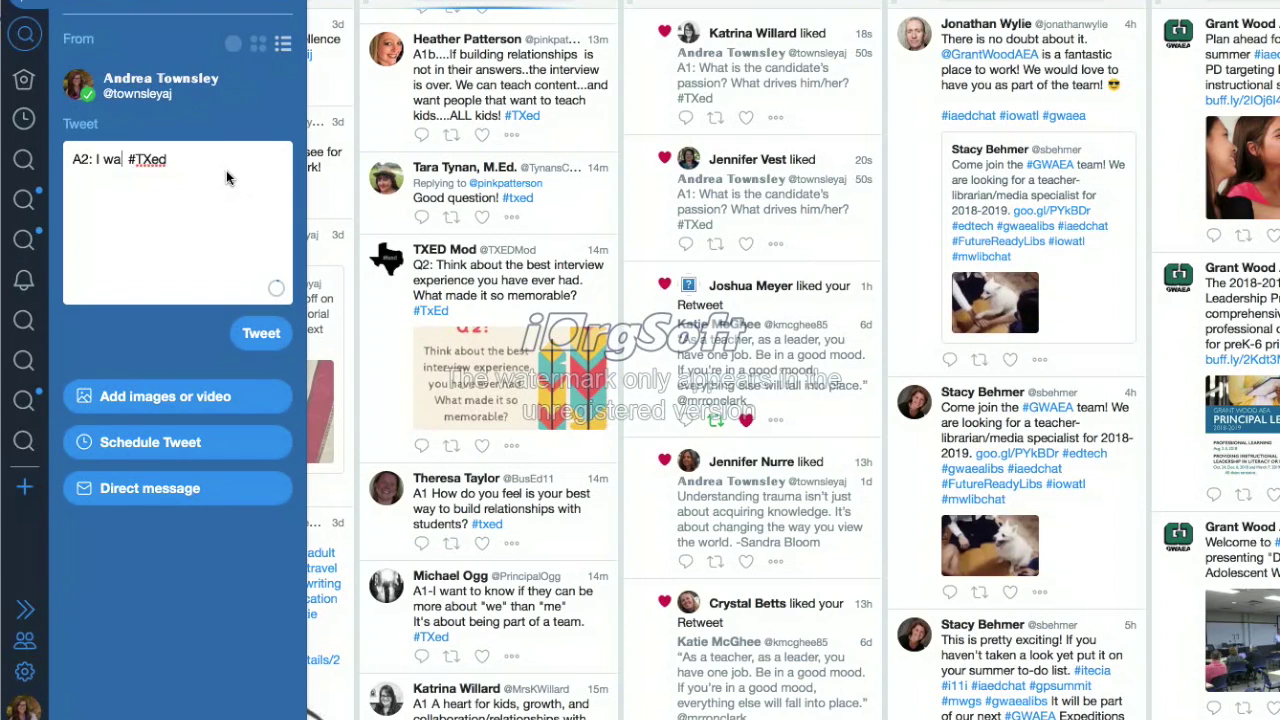
pyautogui.write('like ')
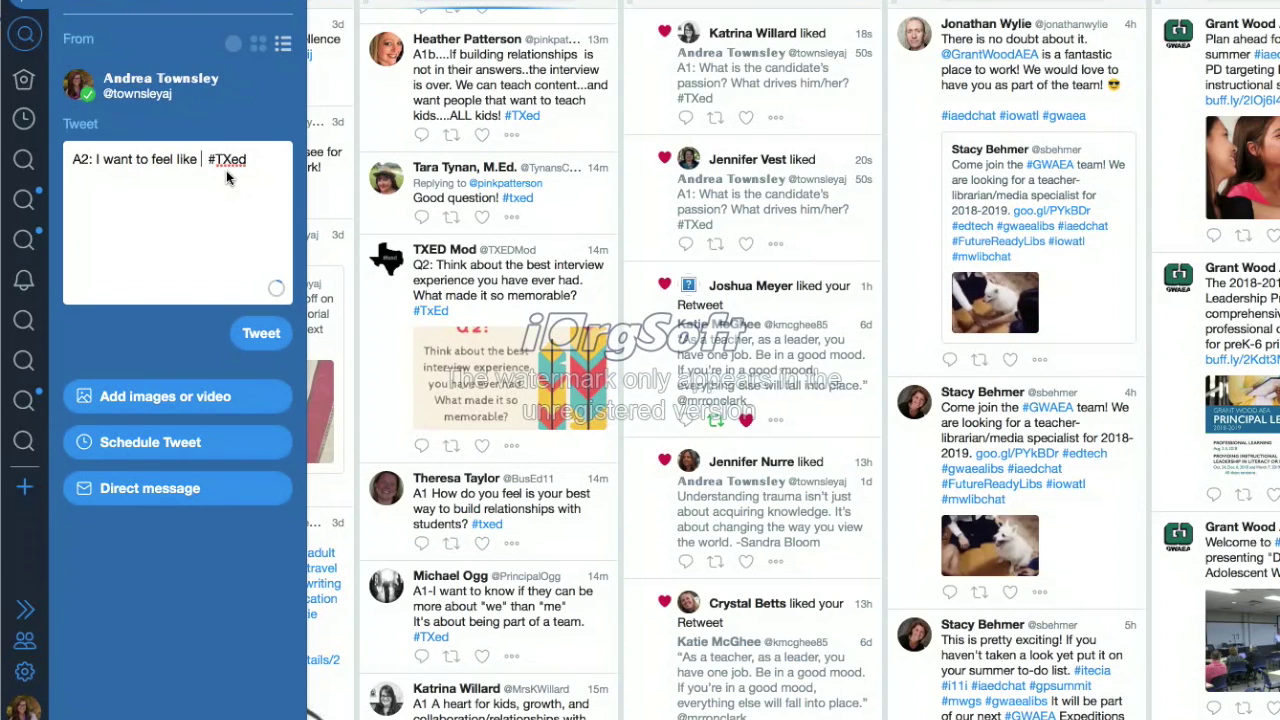
pyautogui.write('I am ')
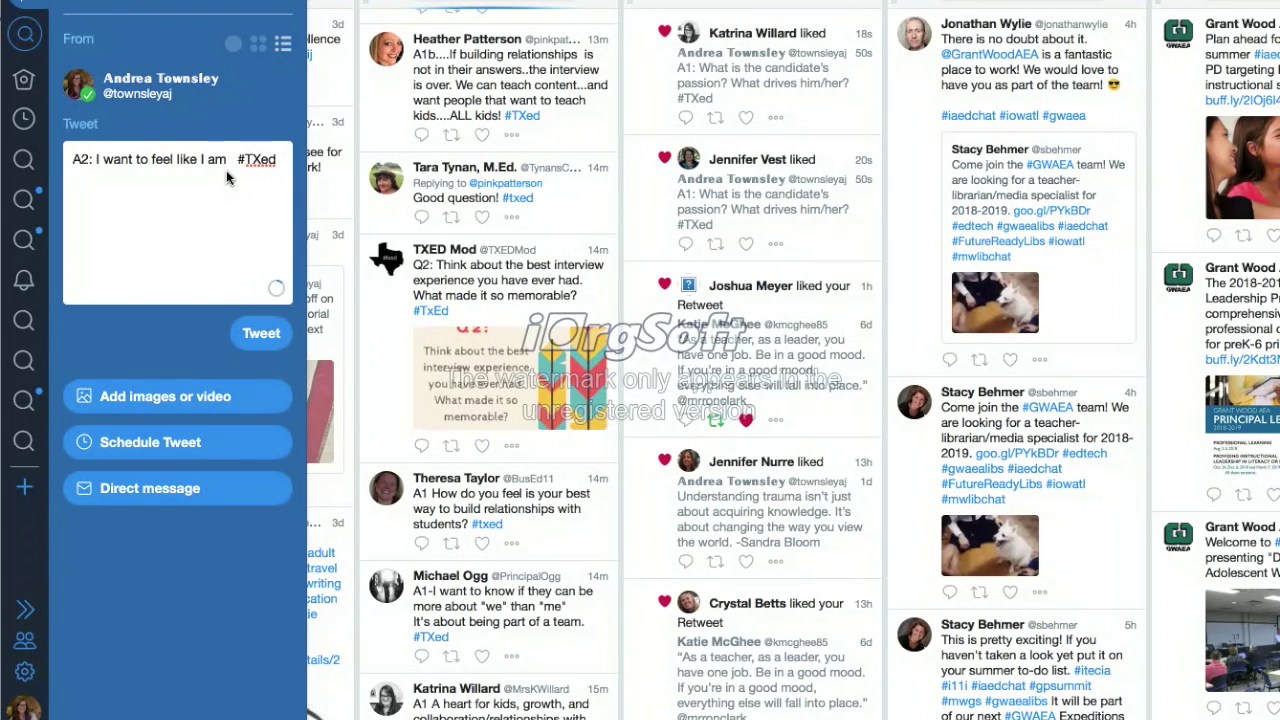
pyautogui.write('a part of a team. ')
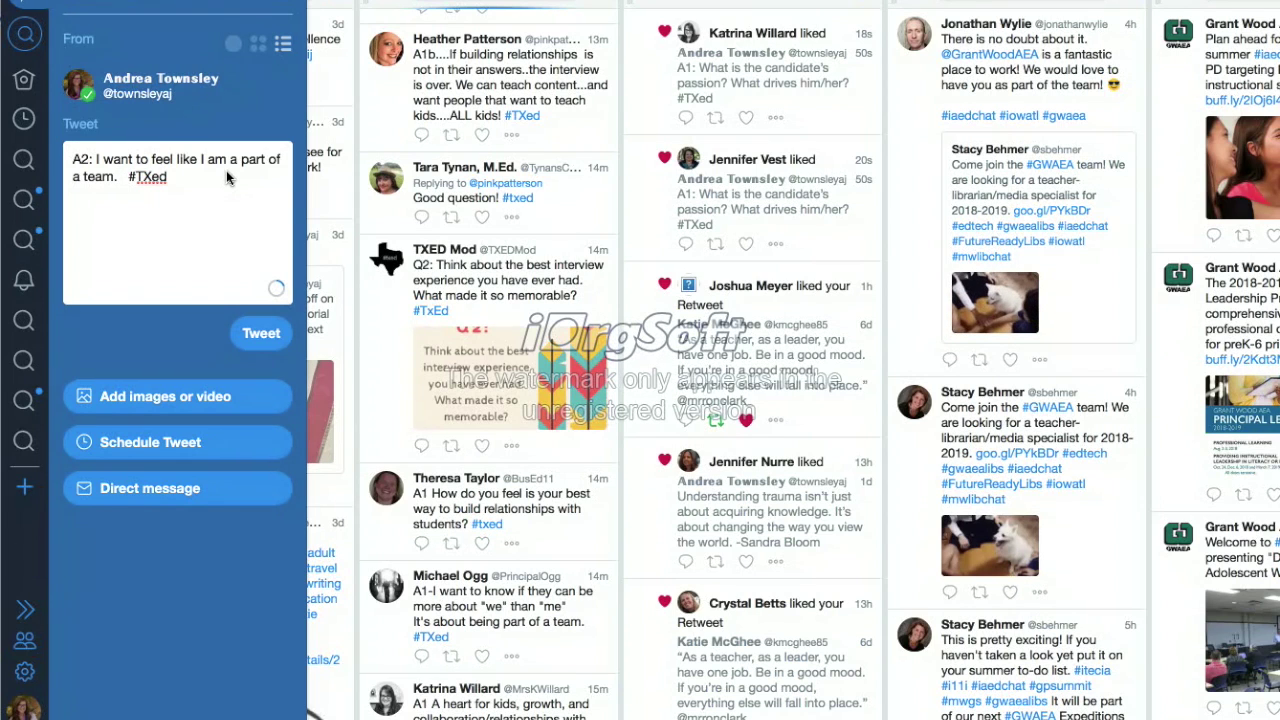
# - Continue the A2 answer before the hashtag with "Are they just as interested in me as I am in the school"
pyautogui.write('Are they ')
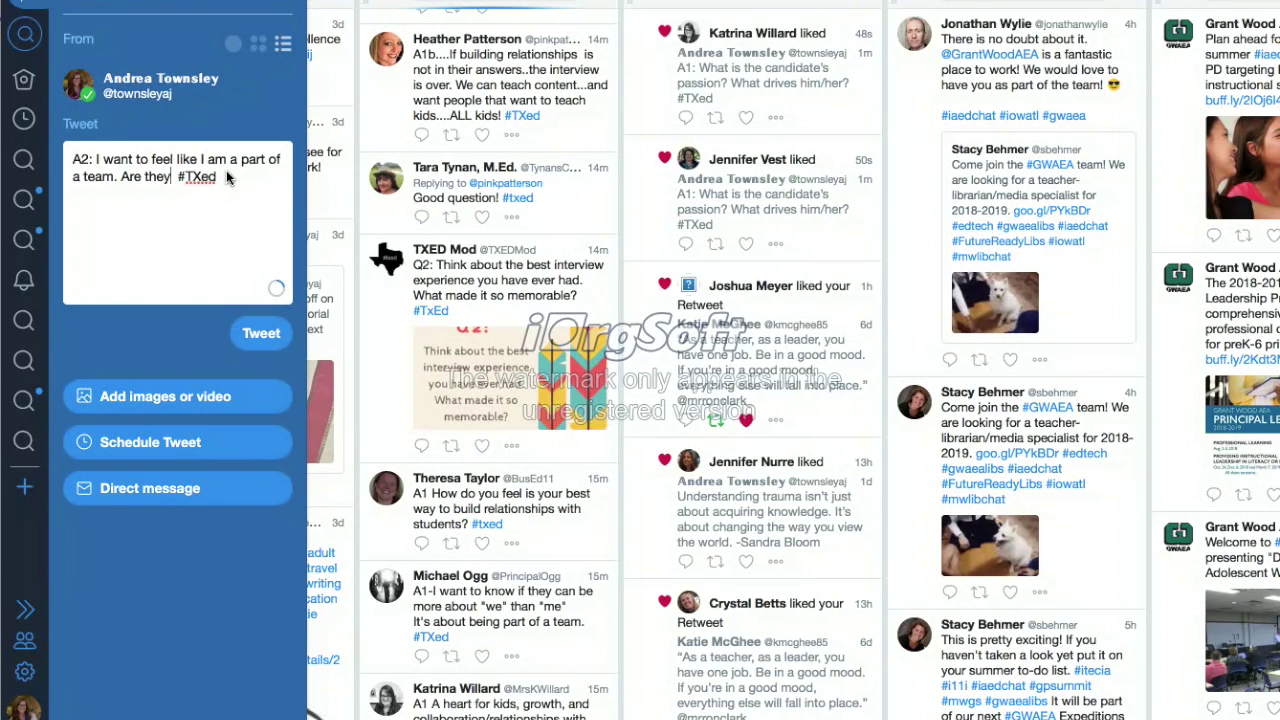
pyautogui.write('just as inte')
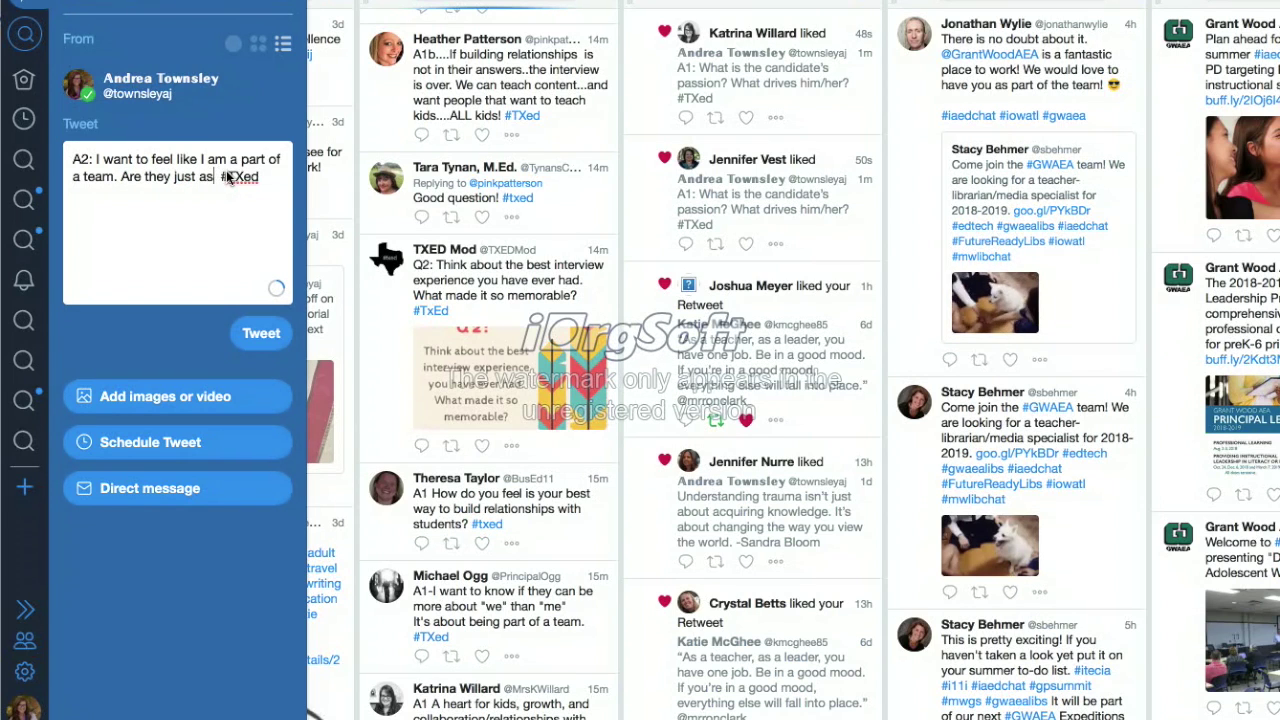
pyautogui.write('rested in me as I am in the school ')
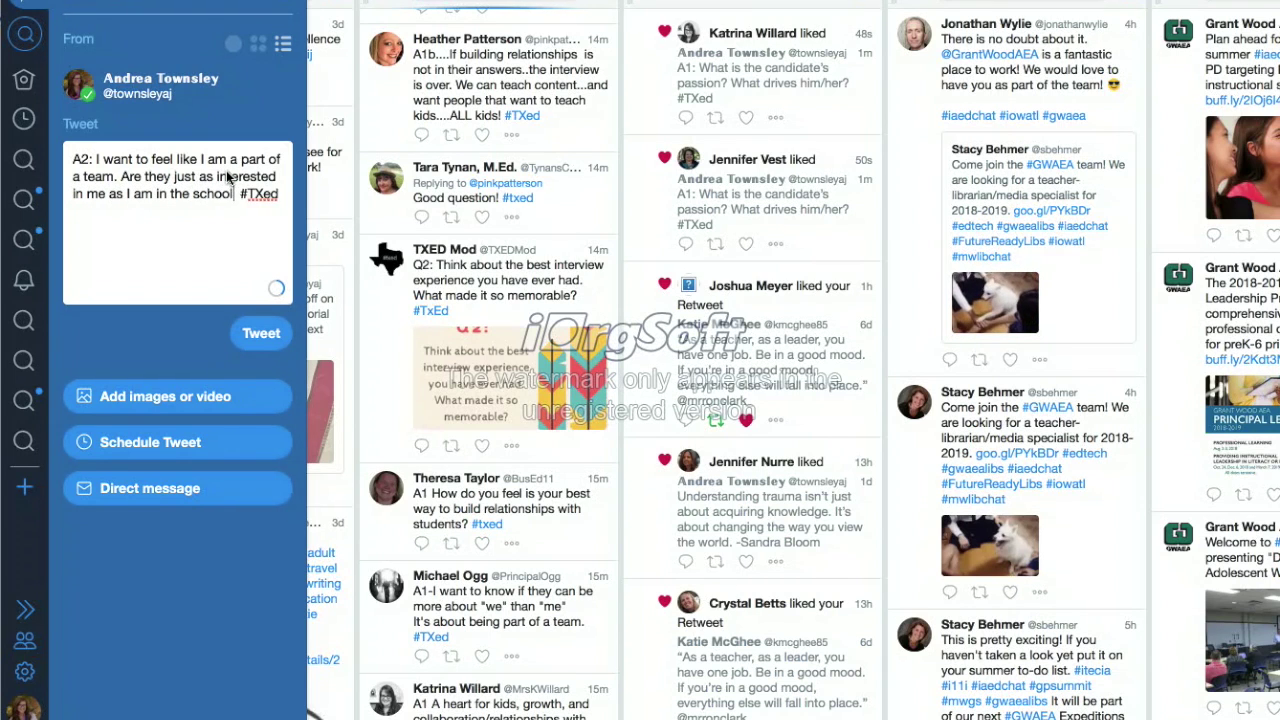
# - Close the question with "?", add "Interviewing a two way street." before the hashtag, and post the A2 tweet
pyautogui.write("? It's a two t")
pyautogui.press('BackSpace')
pyautogui.write('way street.')
pyautogui.moveTo(257, 196); pyautogui.dragTo(244, 196)
pyautogui.write('Interviewing')
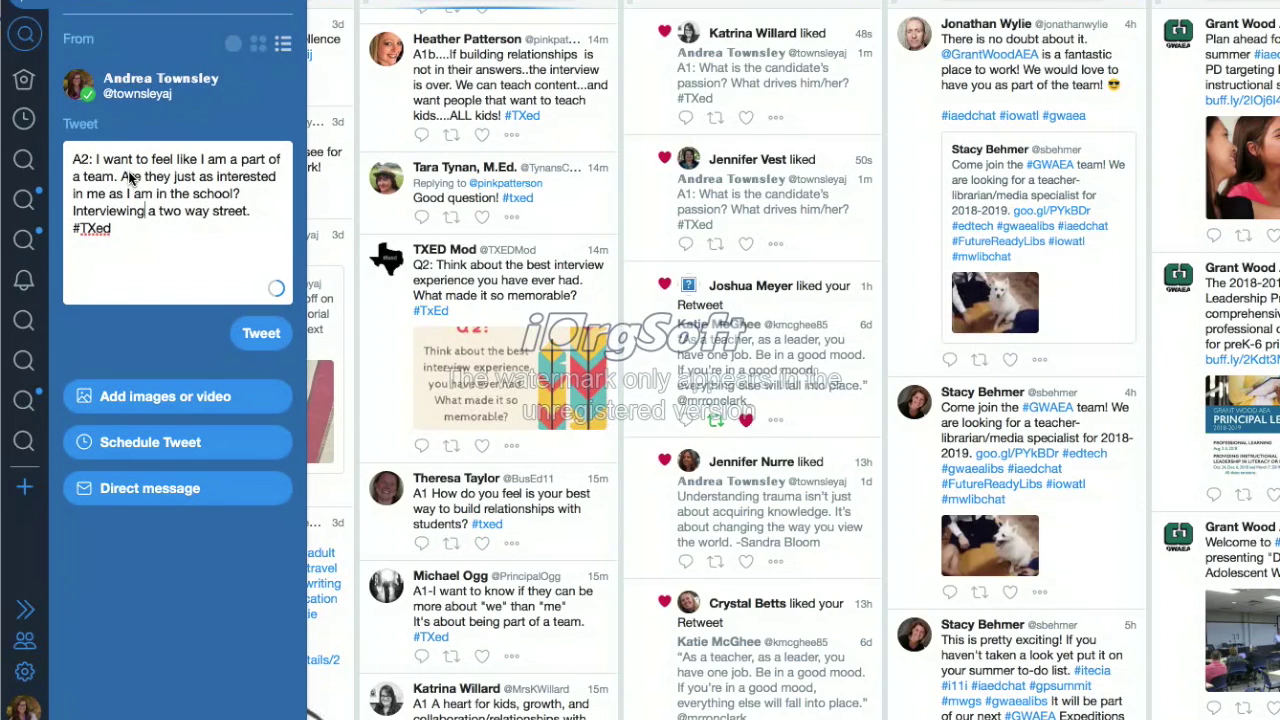
pyautogui.click(280, 340)
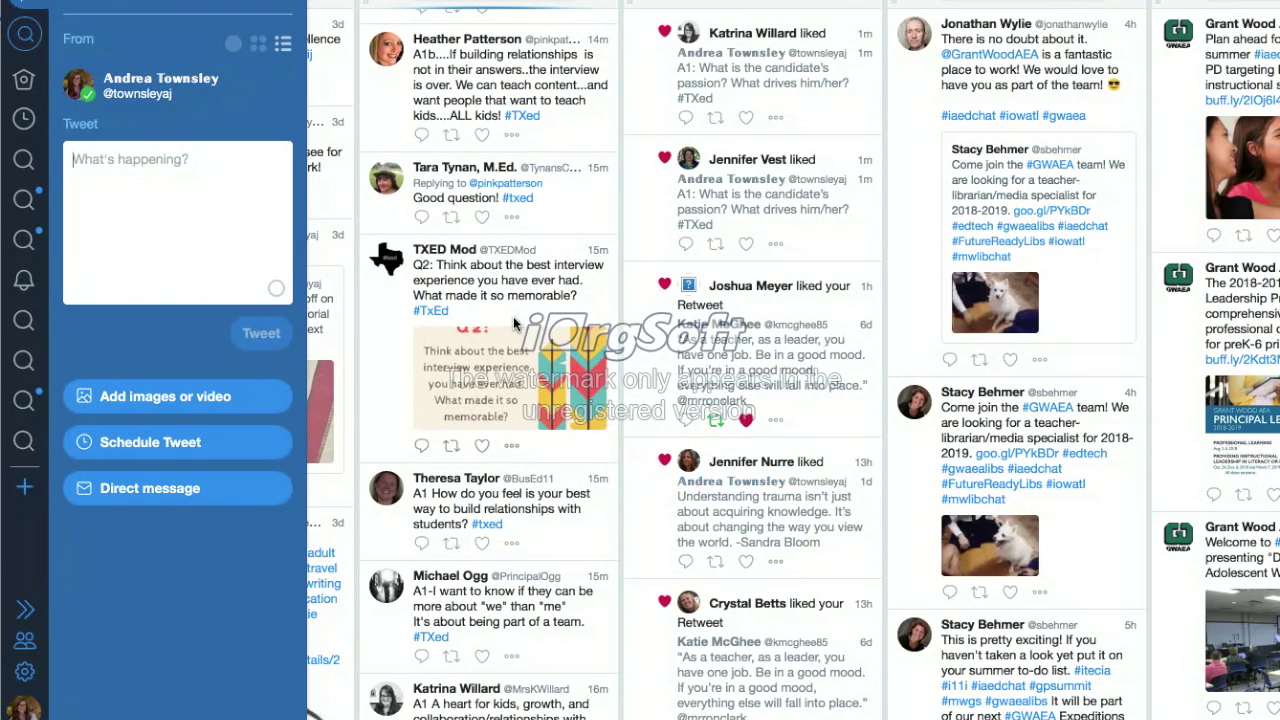
# - Look through the A2 and A3 answers in the #txed column up to the newest tweets
pyautogui.scroll(5, 514, 322)
pyautogui.scroll(5, 514, 330)
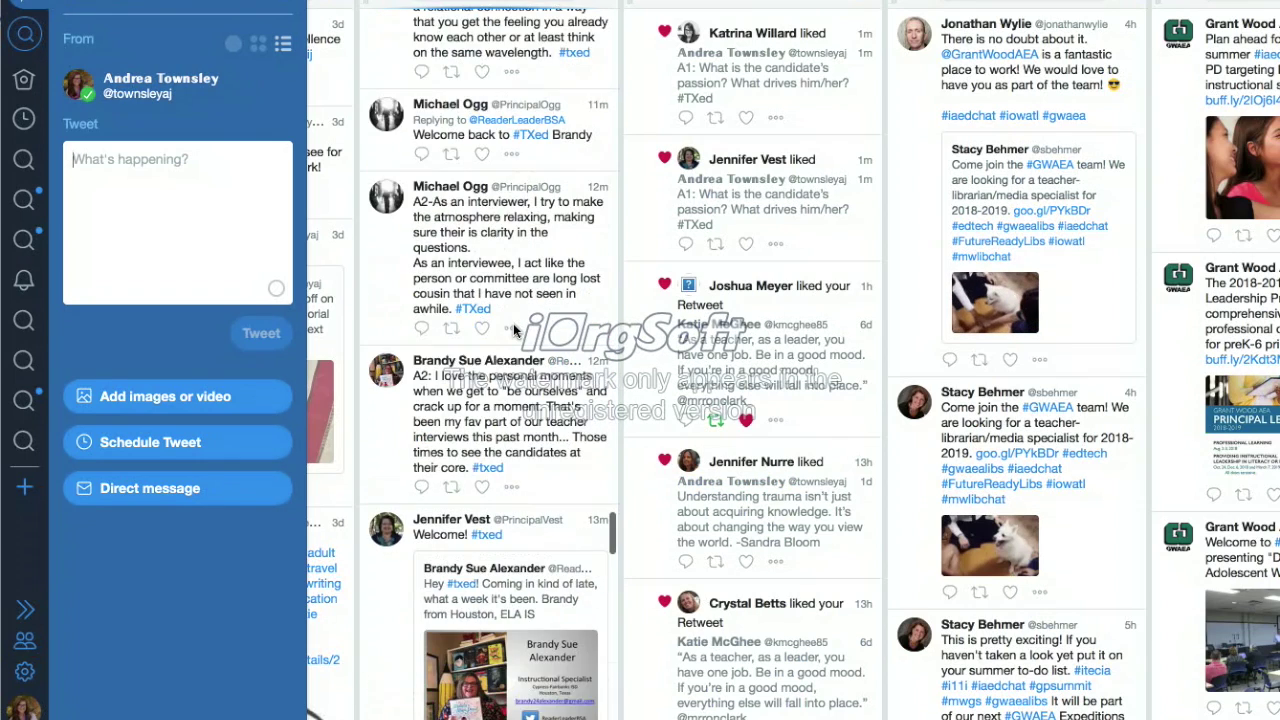
pyautogui.scroll(10, 514, 330)
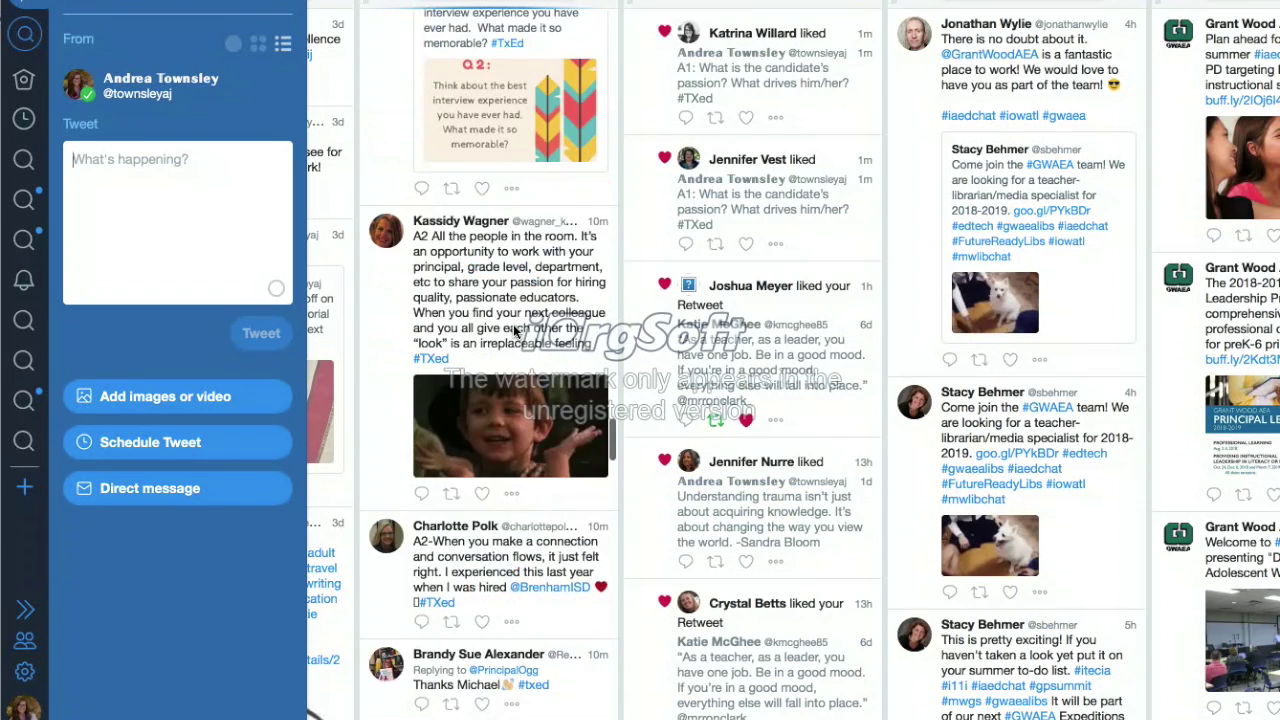
pyautogui.scroll(10, 514, 330)
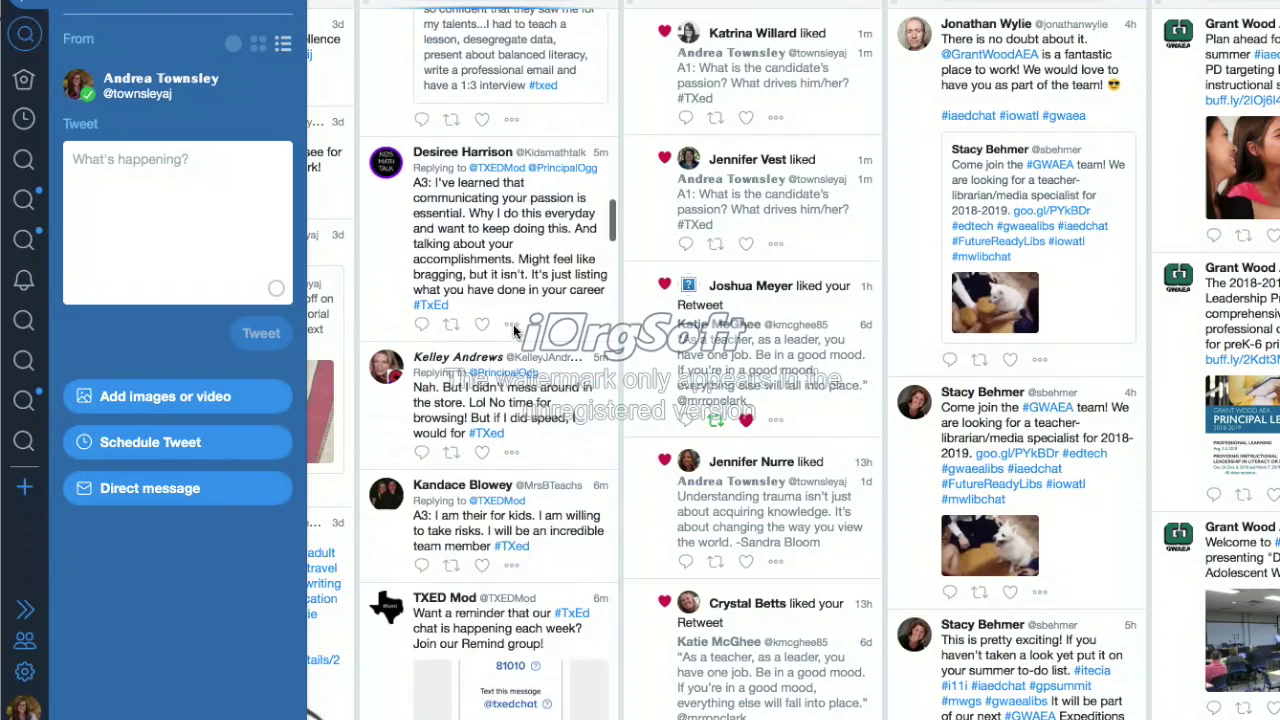
pyautogui.scroll(1, 513, 324)
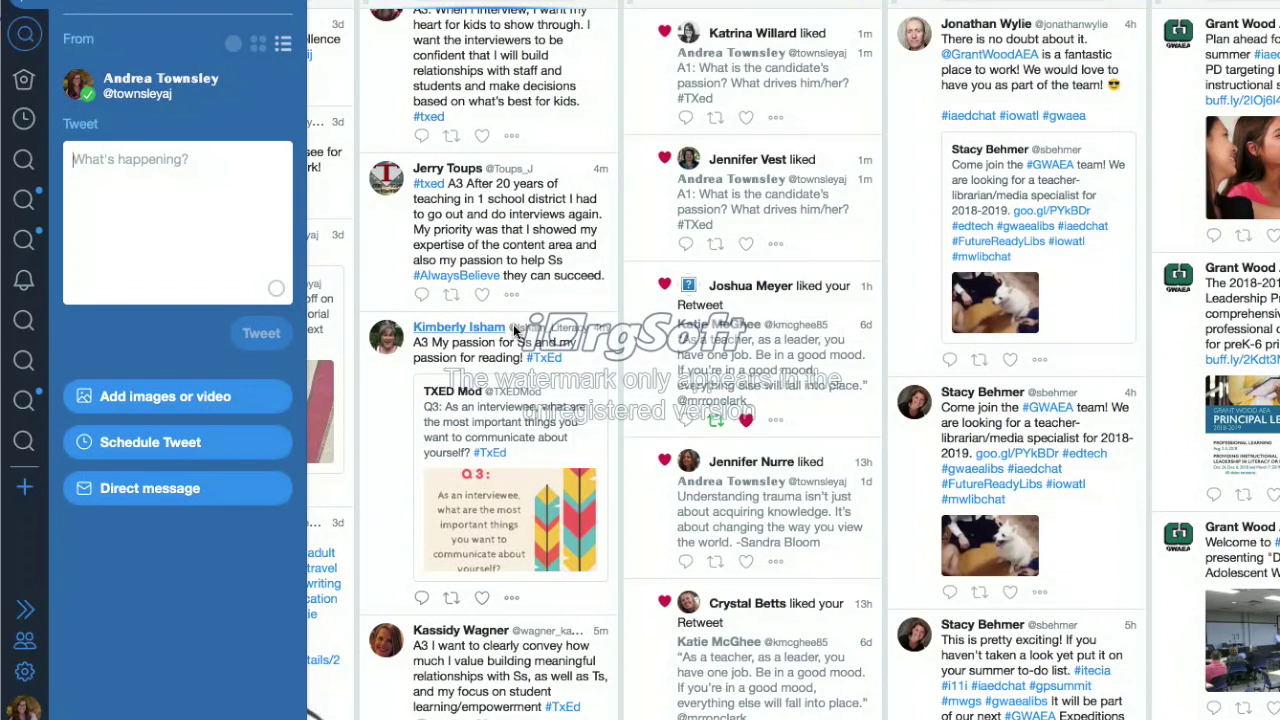
pyautogui.scroll(3, 514, 330)
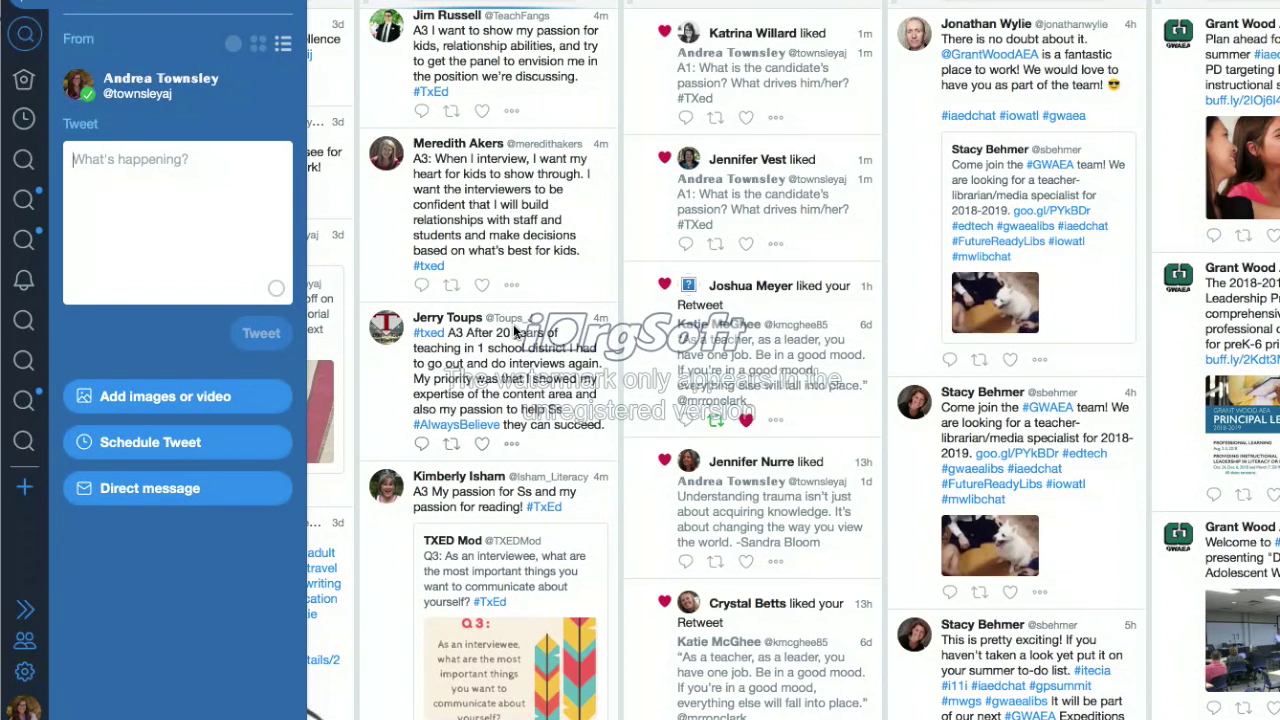
pyautogui.scroll(15, 514, 330)
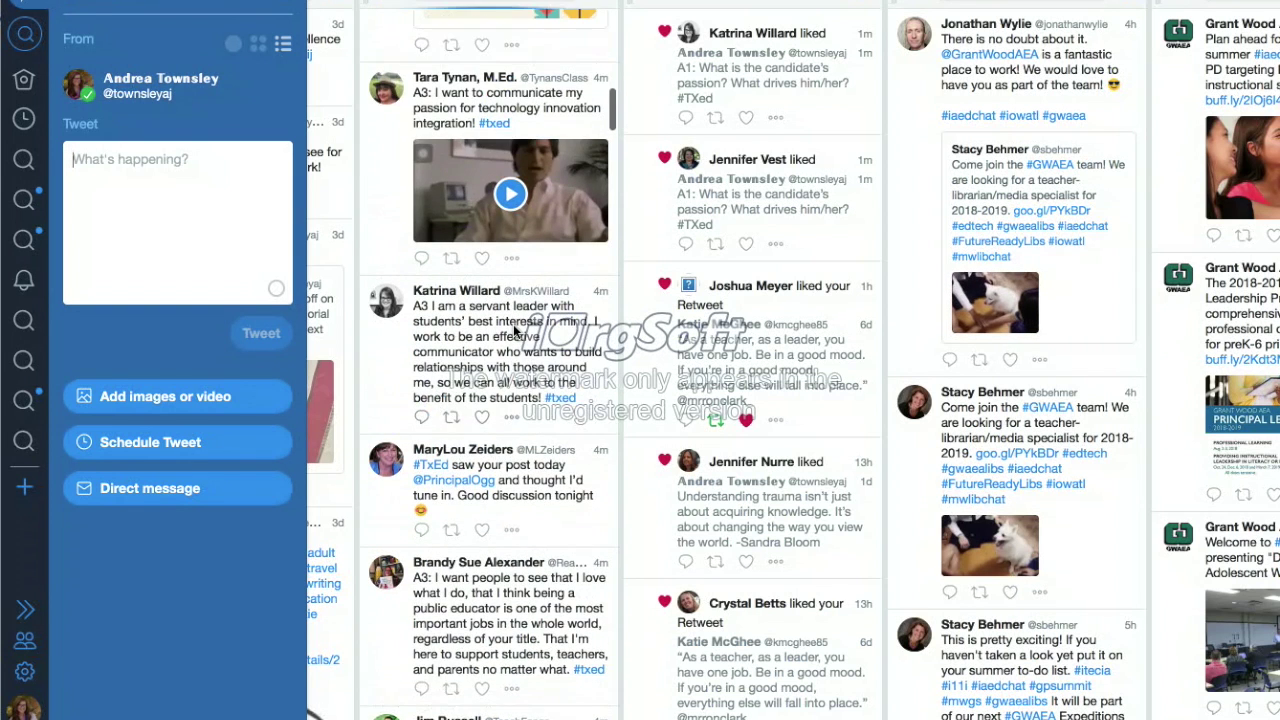
pyautogui.scroll(5, 512, 339)
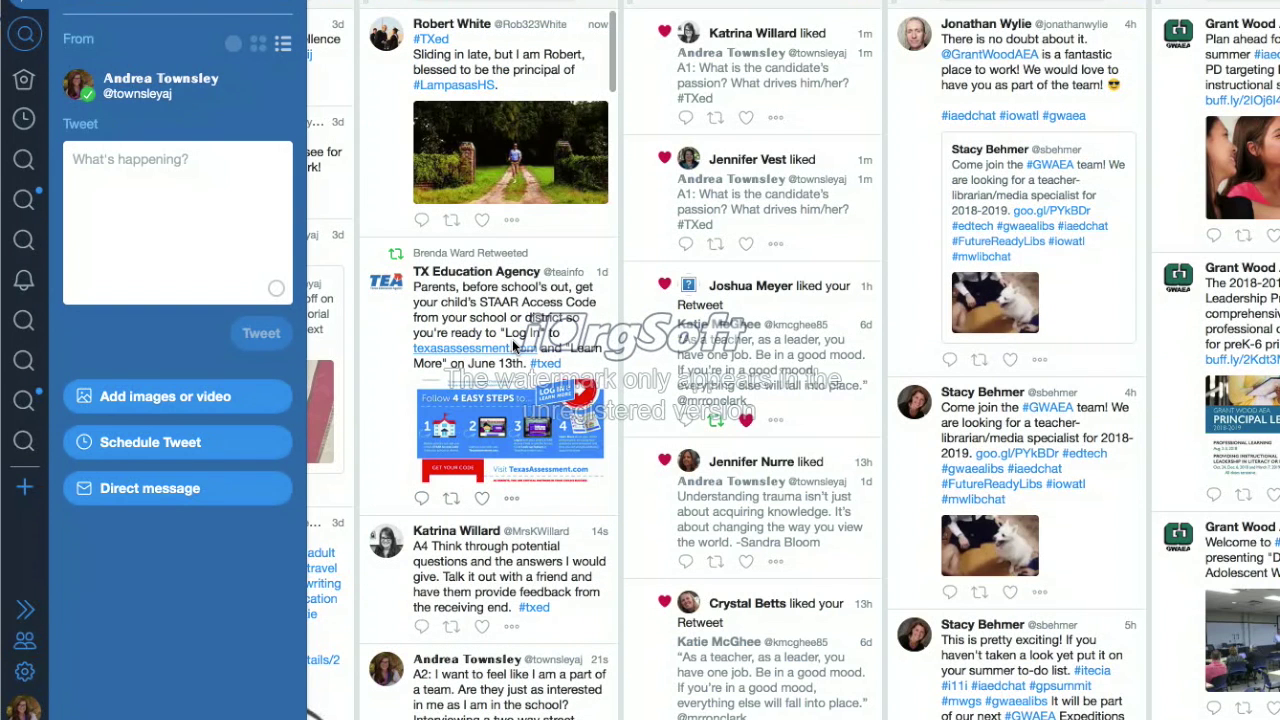
# - Find TXED Mod's Q4 question in the #txed column, below the A4 answers and the newly posted A2 tweet
pyautogui.scroll(-11, 520, 355)
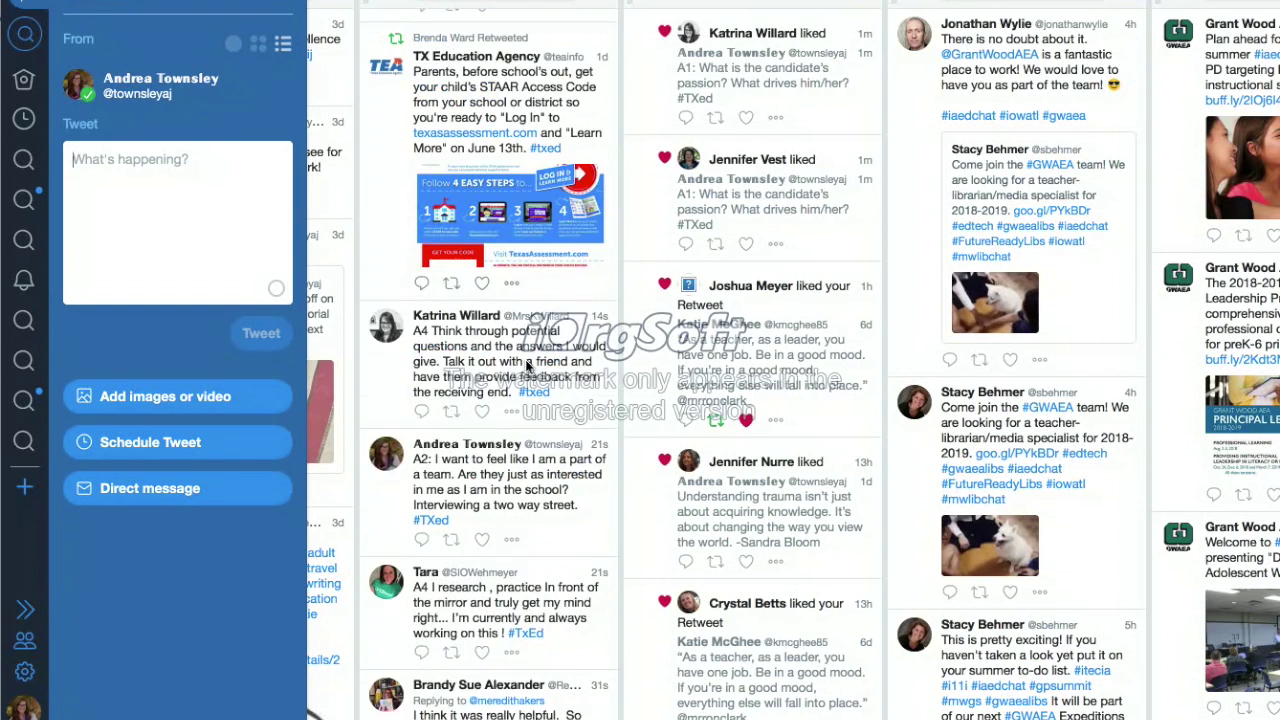
pyautogui.scroll(-1, 525, 365)
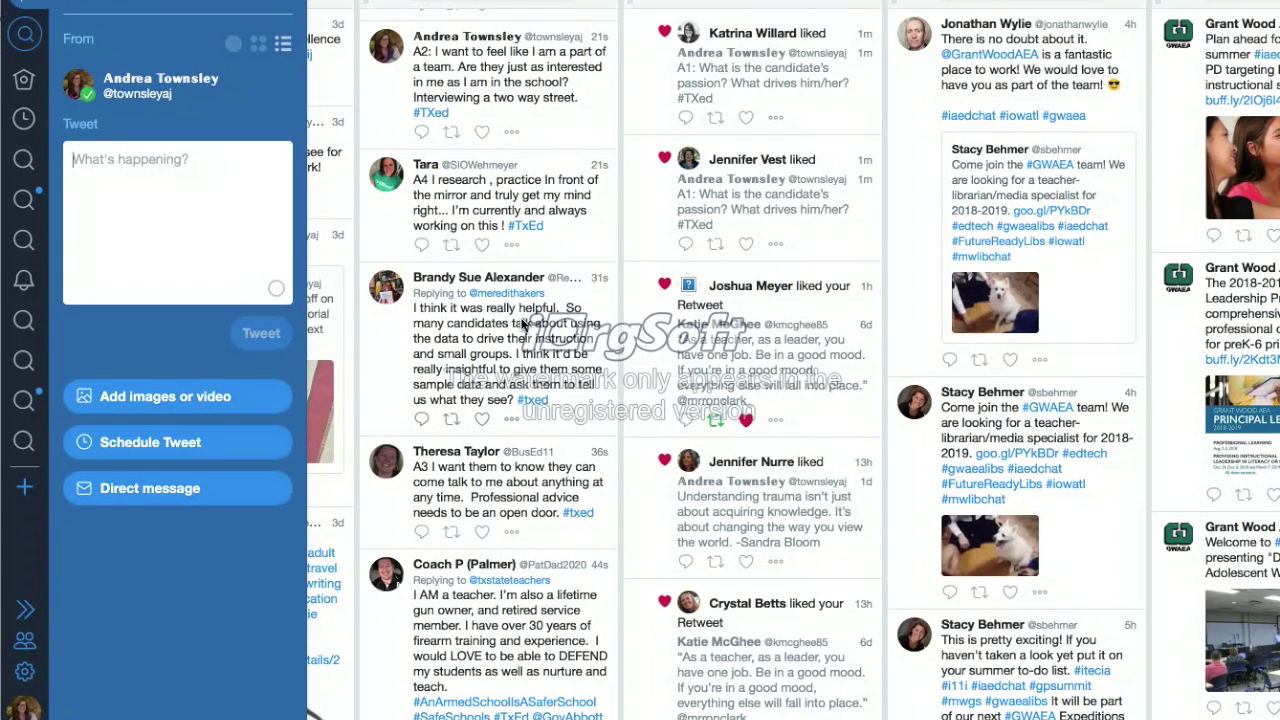
pyautogui.scroll(-16, 525, 365)
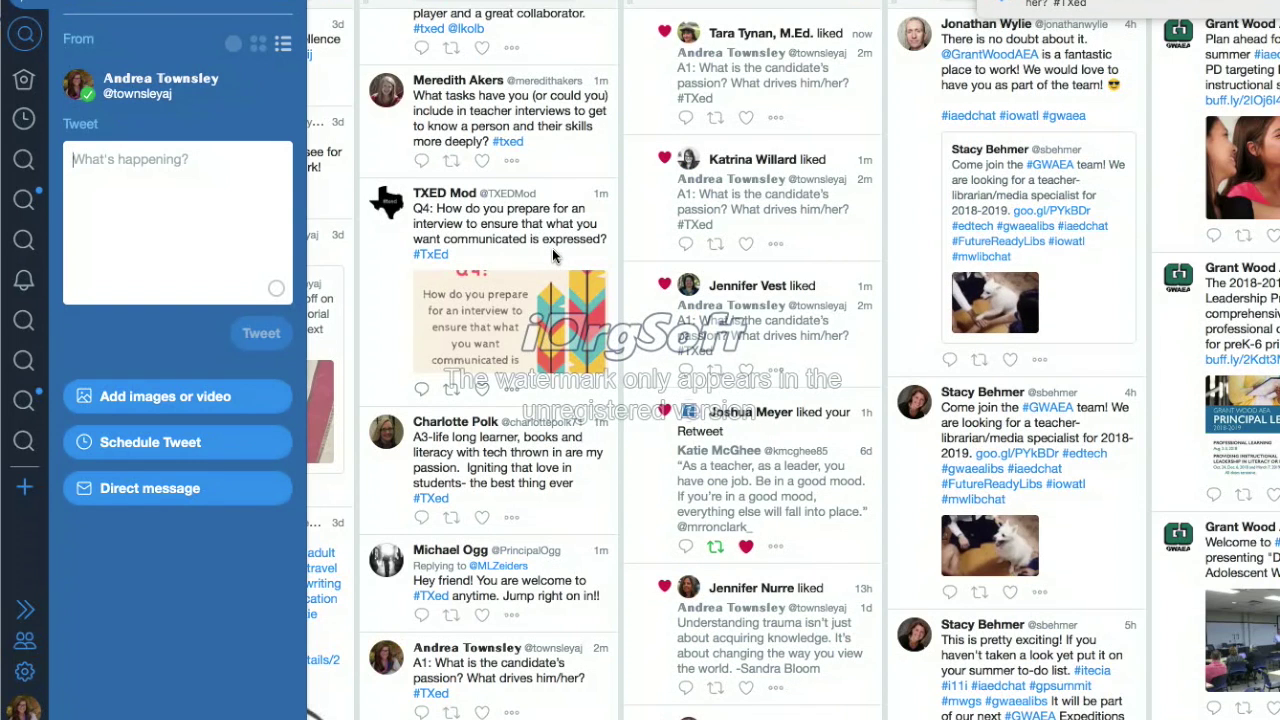
pyautogui.scroll(-1, 480, 274)
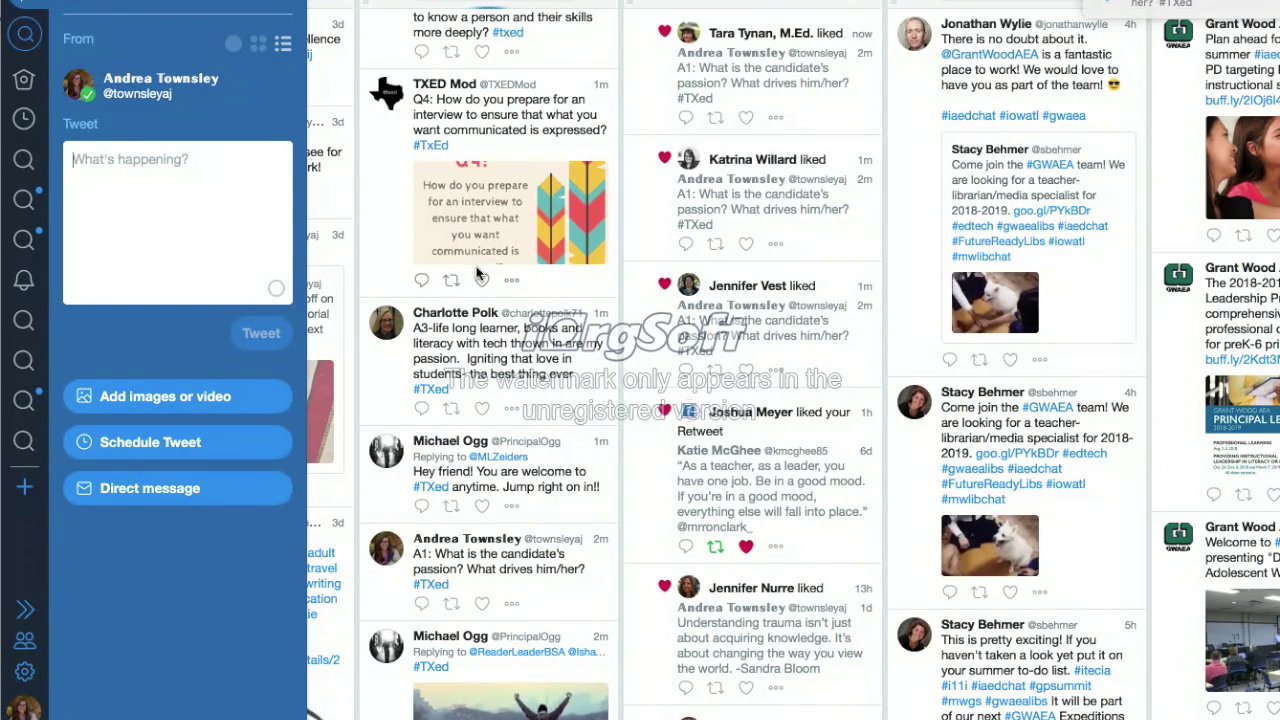
# - Start a reply to the A4 tweet about researching and practicing in front of the mirror
pyautogui.scroll(3, 476, 266)
pyautogui.scroll(5, 477, 272)
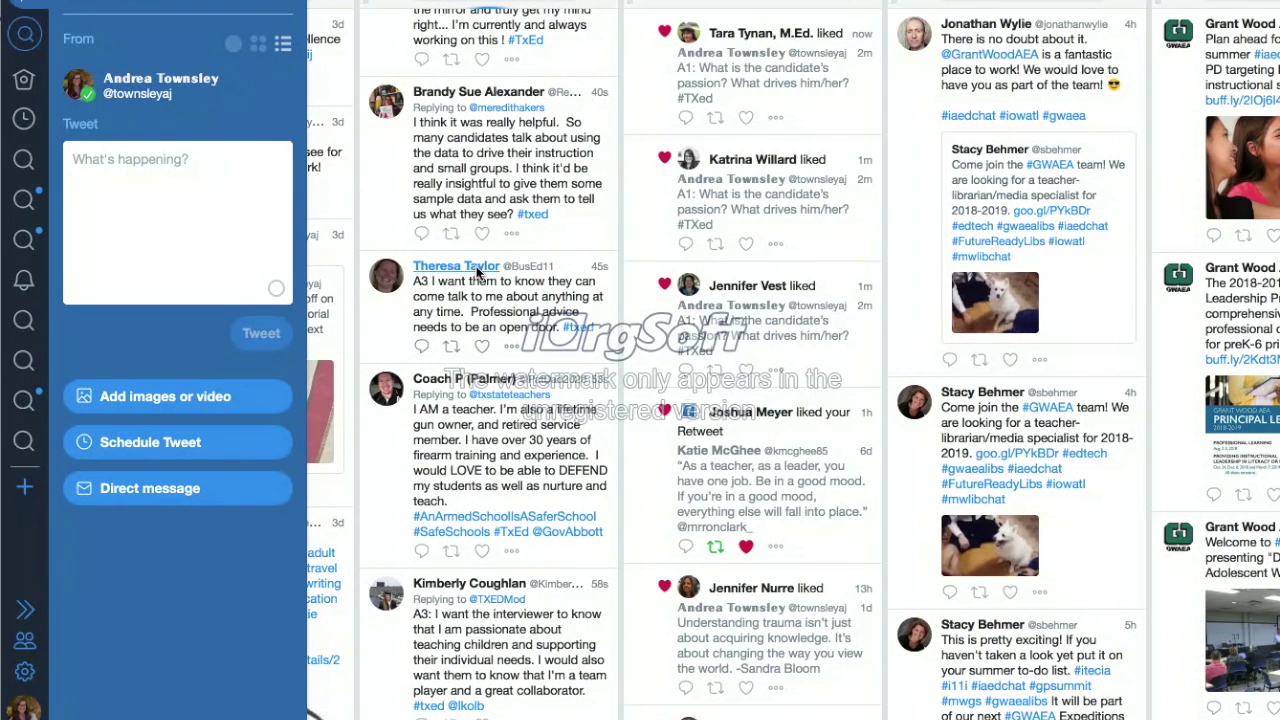
pyautogui.scroll(3, 476, 266)
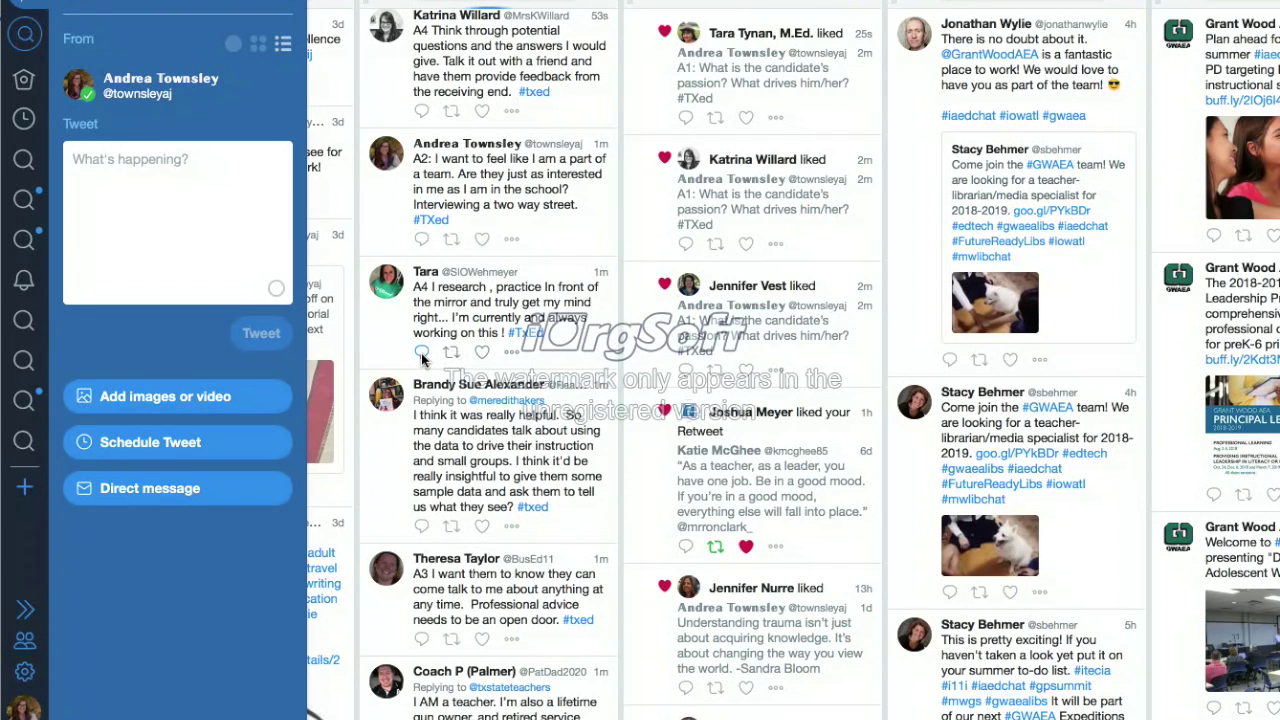
pyautogui.click(422, 356)
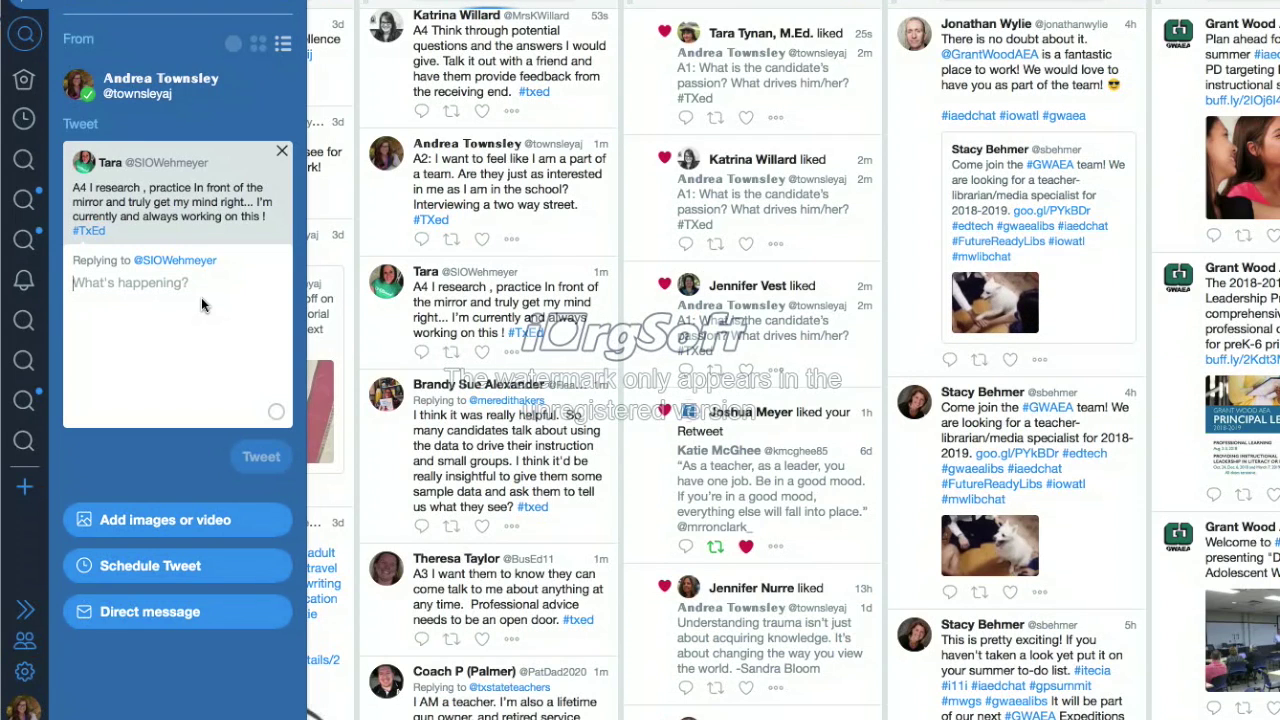
# - Write in the reply "Research is so important! Knowing about the district you are interviewing with is imperative! It helps"
pyautogui.write('Researc')
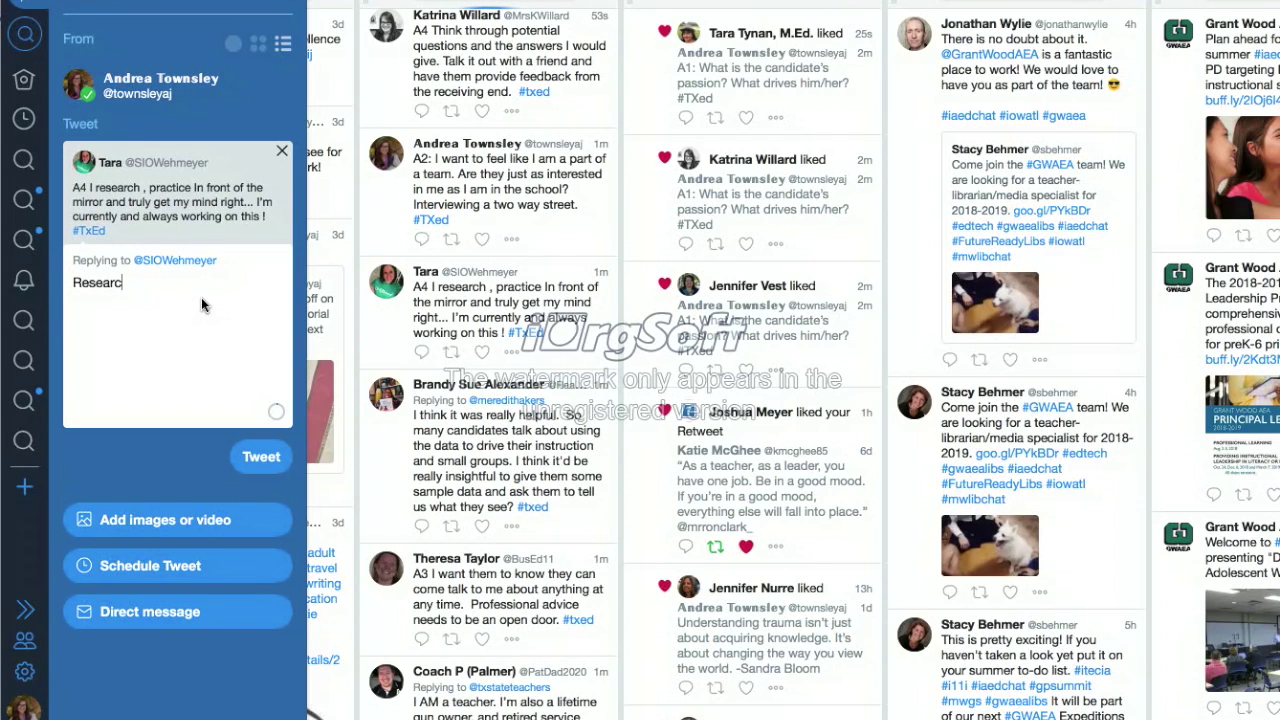
pyautogui.write('h is so important! Knowing about the school you')
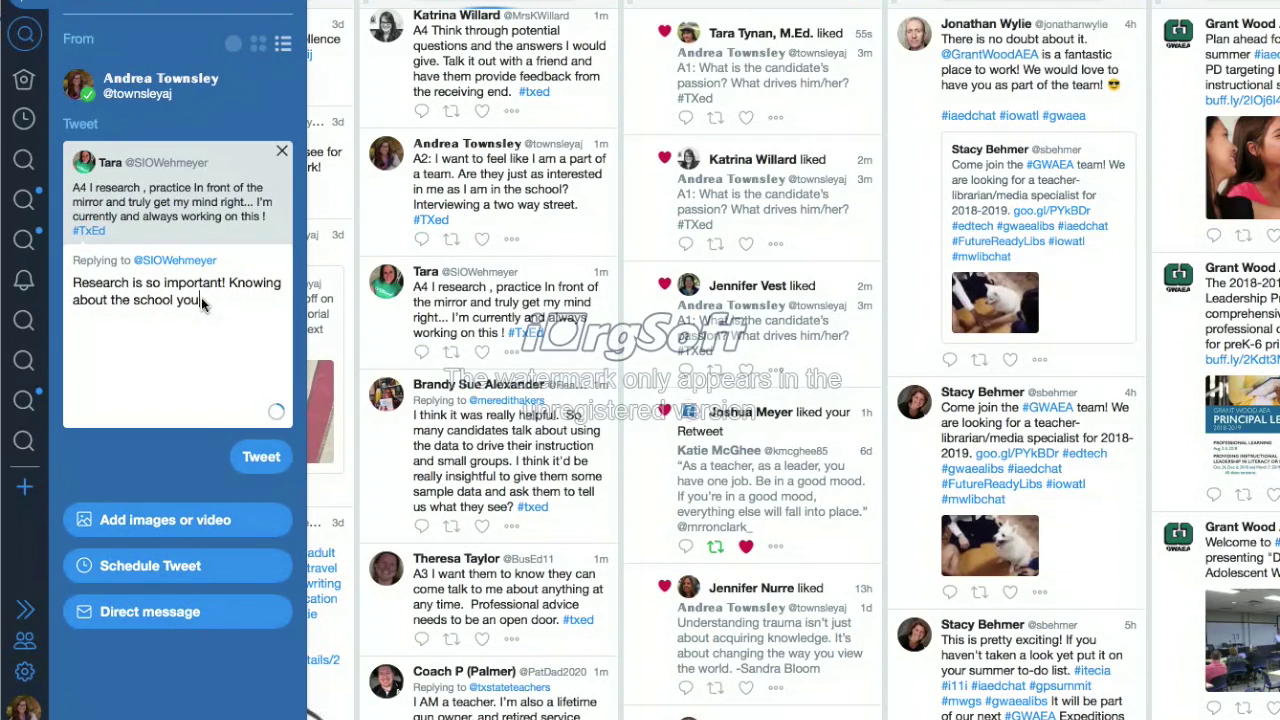
pyautogui.write(' are')
pyautogui.doubleClick(147, 307)
pyautogui.write('district')
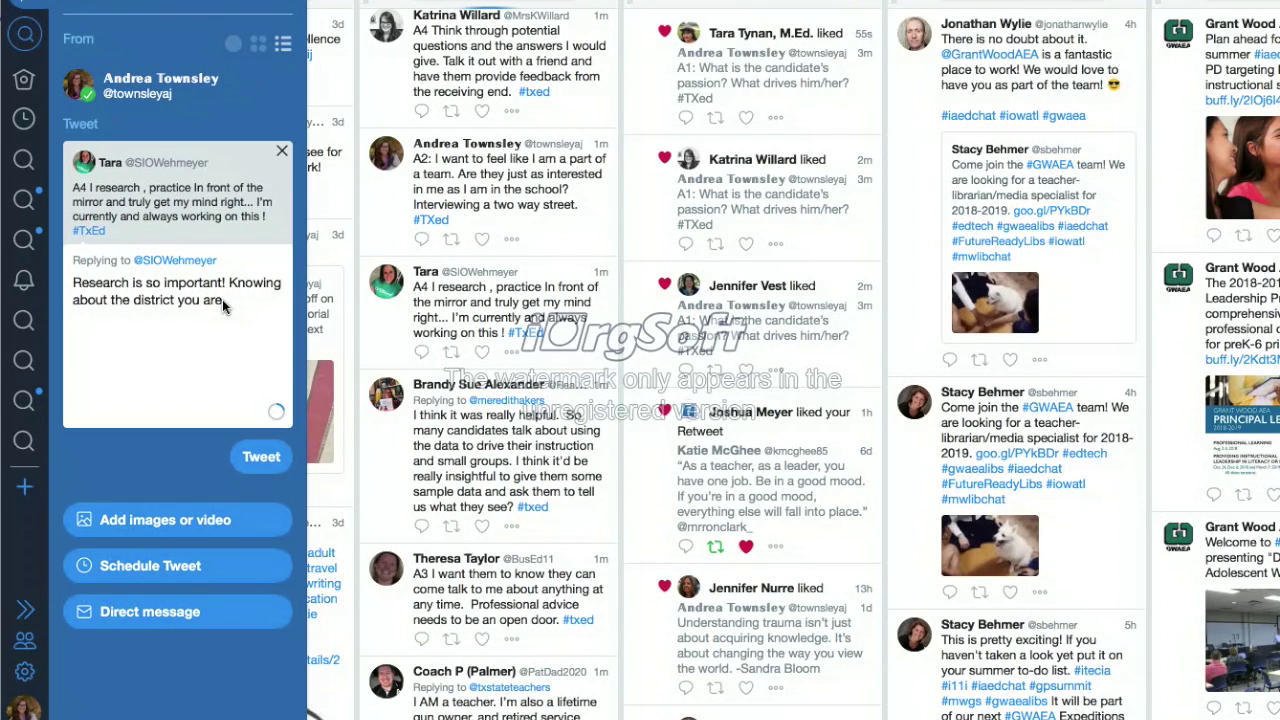
pyautogui.write(' intervi')
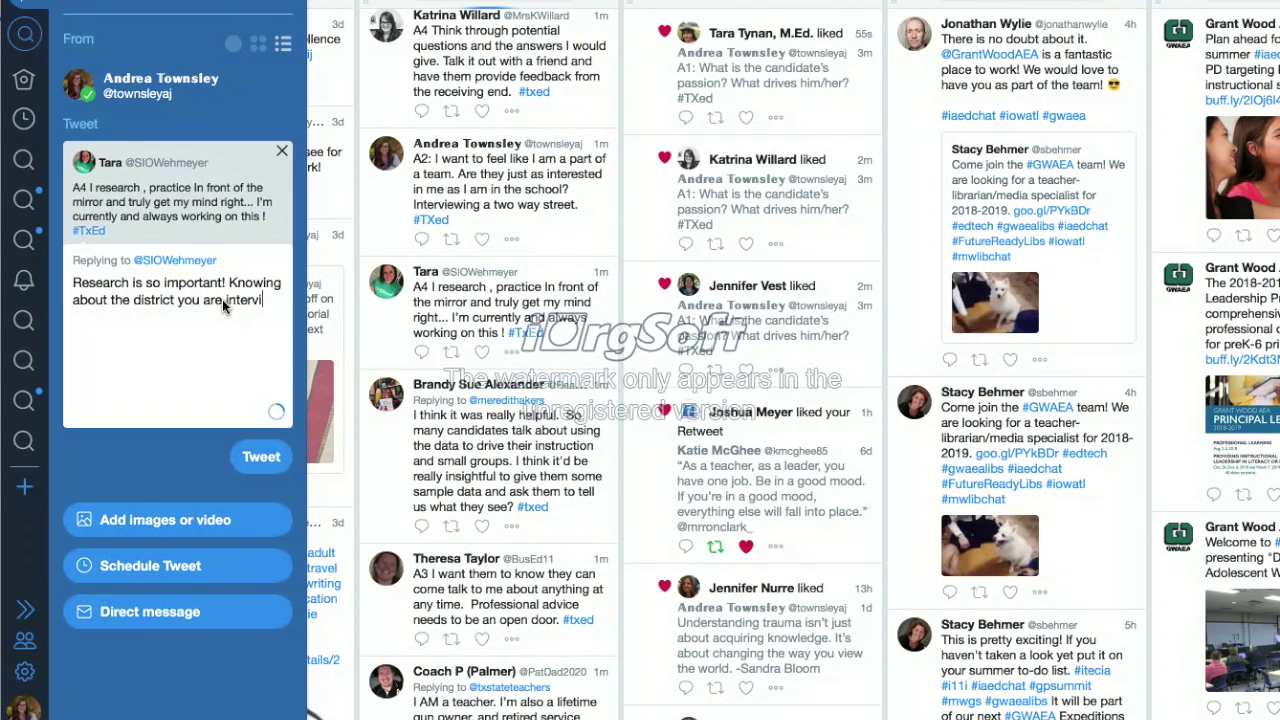
pyautogui.write('ewing with')
pyautogui.write(' i')
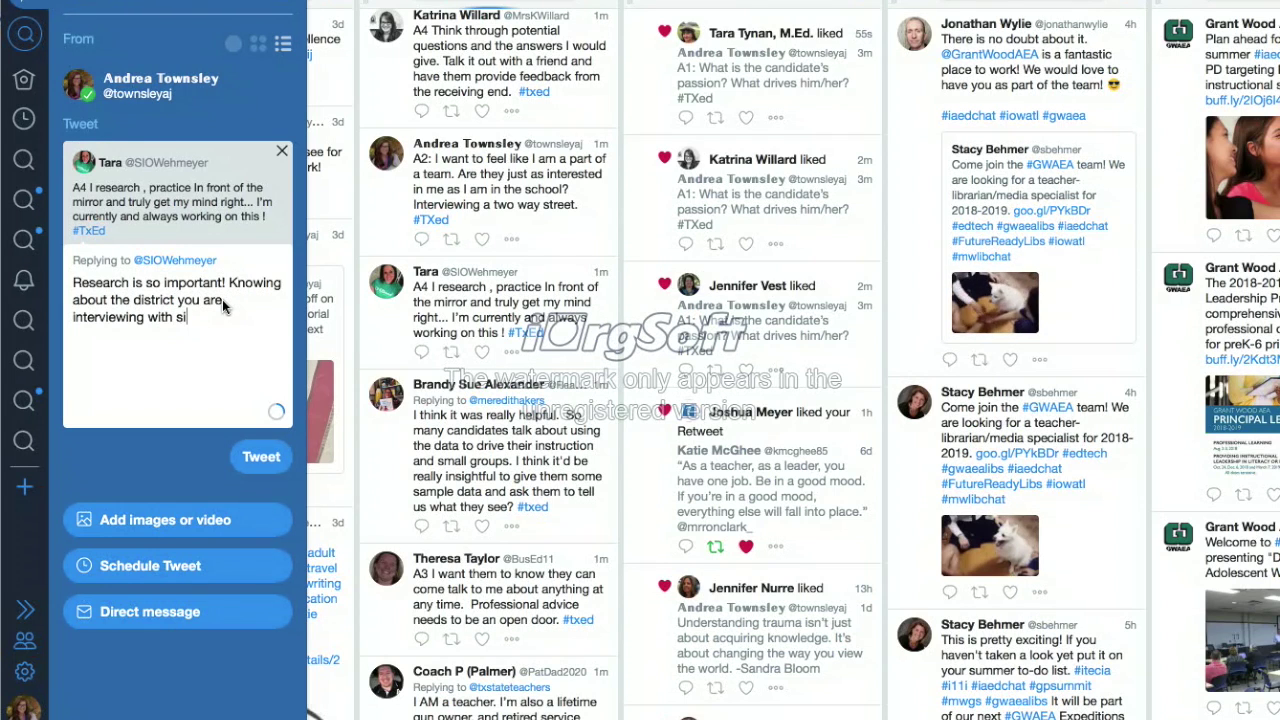
pyautogui.write('s imperati')
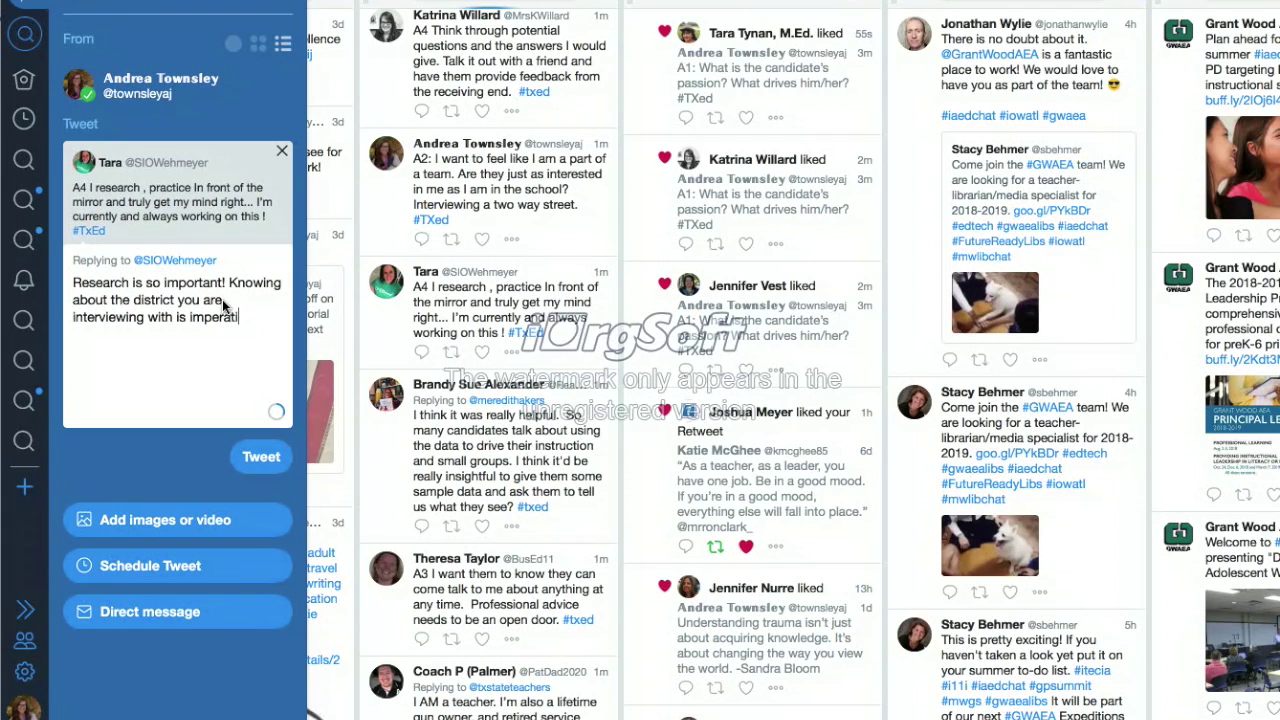
pyautogui.write('ve! It helps')
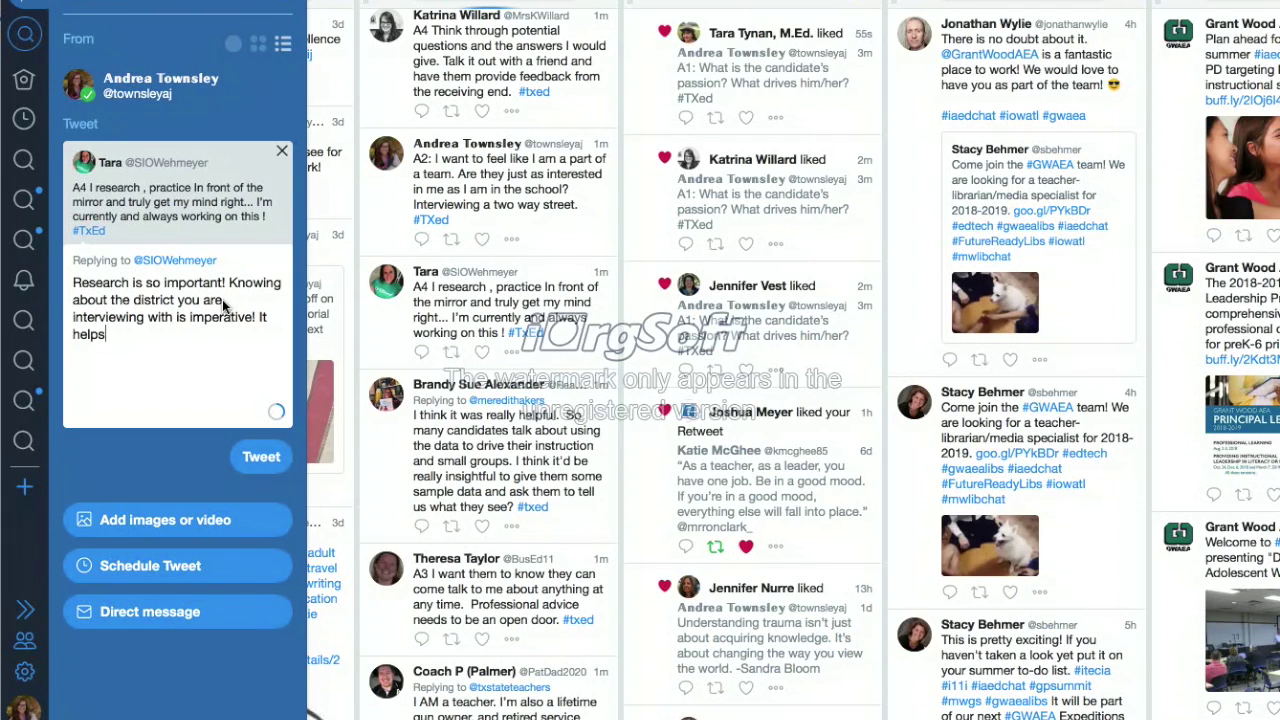
# - Complete the reply with "build that relationship and shows you truly care!" followed by the hashtag #TXed
pyautogui.write(' build that relation')
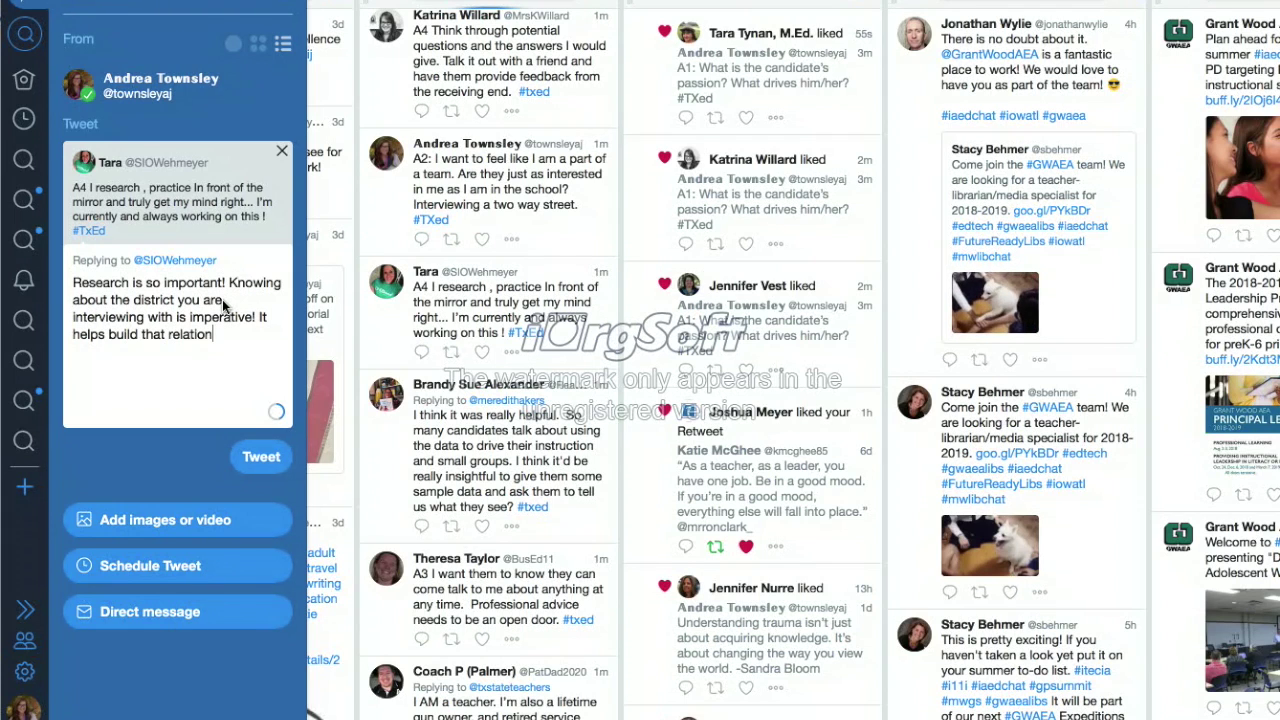
pyautogui.write('ship and shows ')
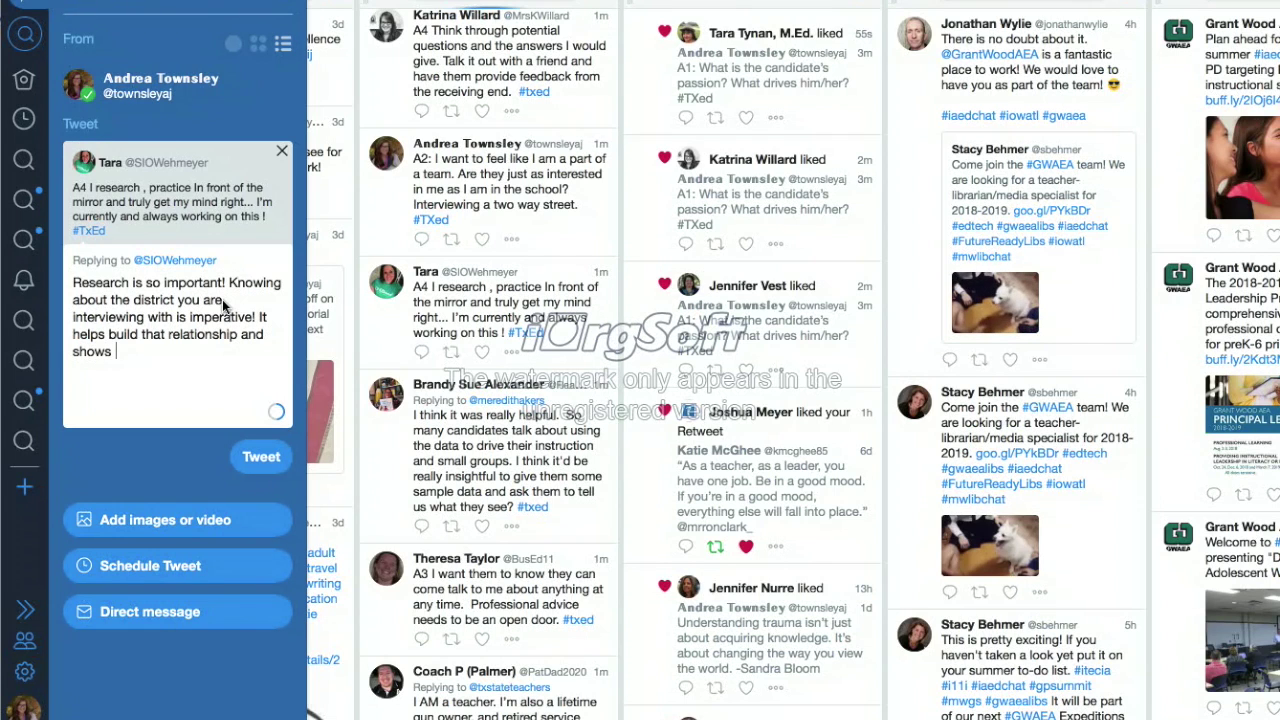
pyautogui.write('you truly care!')
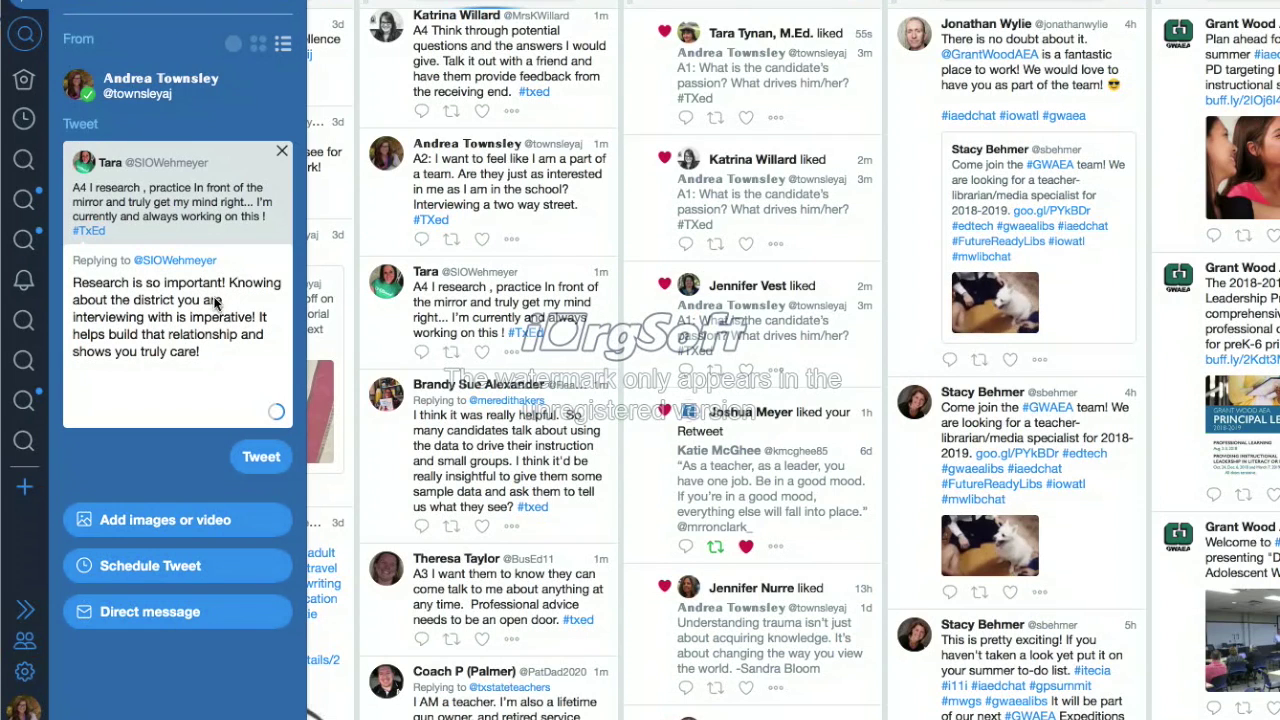
pyautogui.write(' #TXed')
pyautogui.press('BackSpace')
pyautogui.write('e')
pyautogui.press('BackSpace')
pyautogui.write('d')
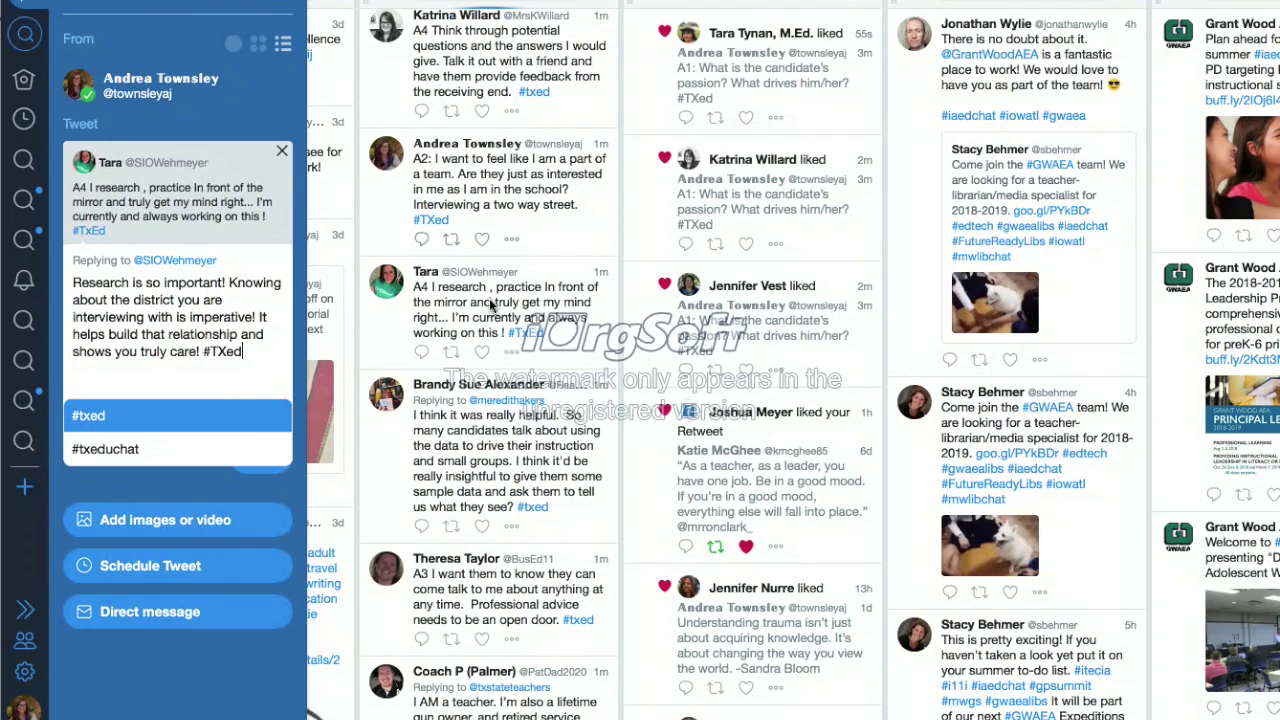
# - Leave the hashtag suggestions unused and post the reply to the A4 tweet
pyautogui.click(252, 318)
pyautogui.write('!')
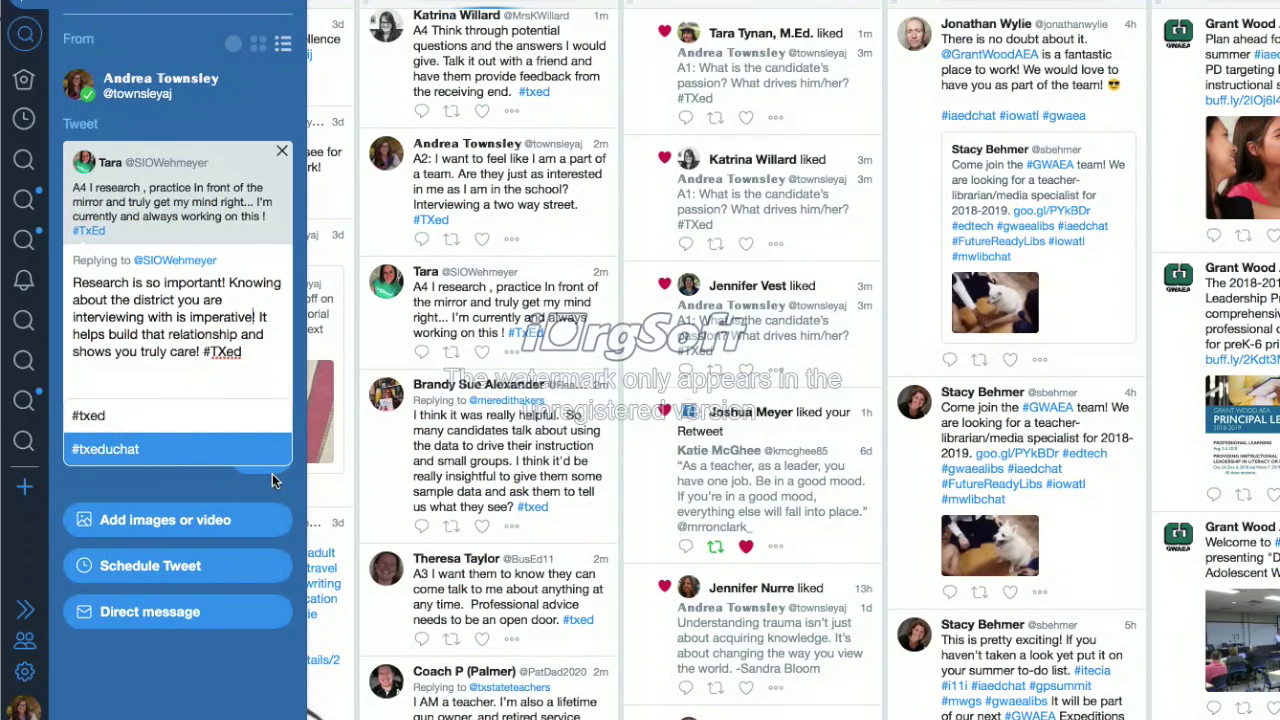
pyautogui.click(275, 481)
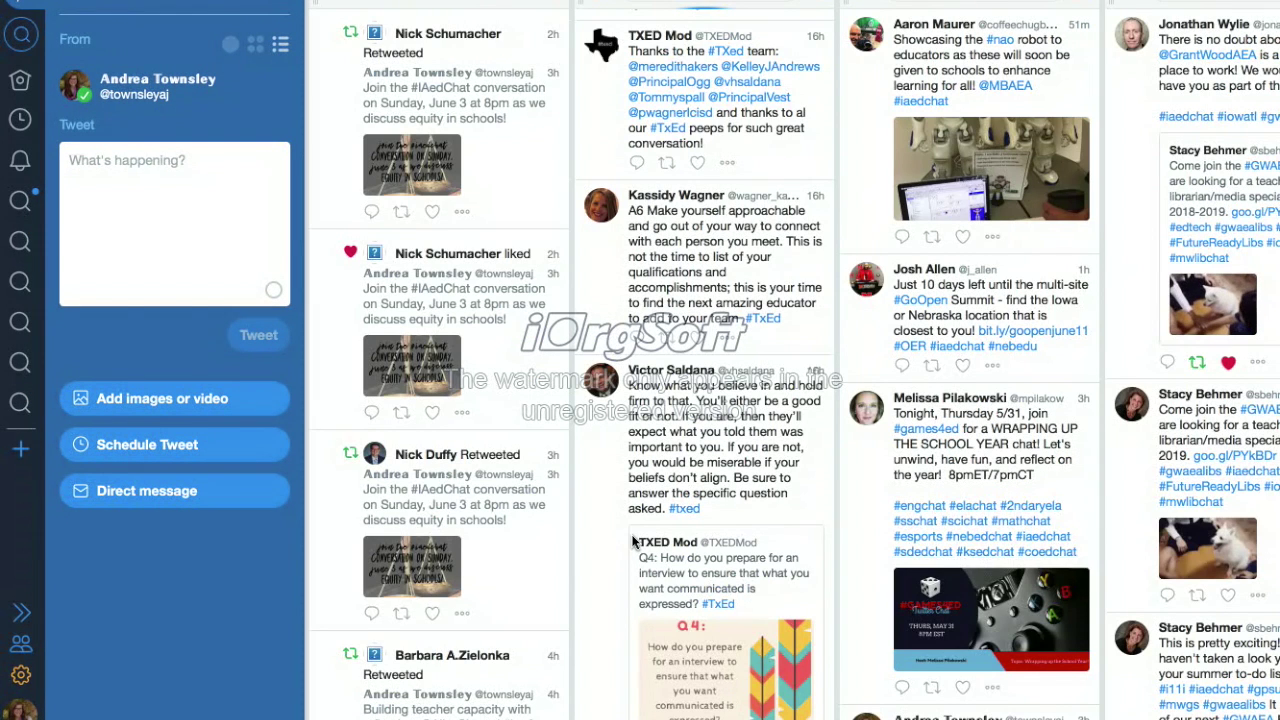
# - Look through the #txed column around TXED Mod's Q7 question and the A6 answers below it
pyautogui.scroll(3, 700, 420)
pyautogui.scroll(-4, 610, 453)
pyautogui.scroll(-3, 610, 453)
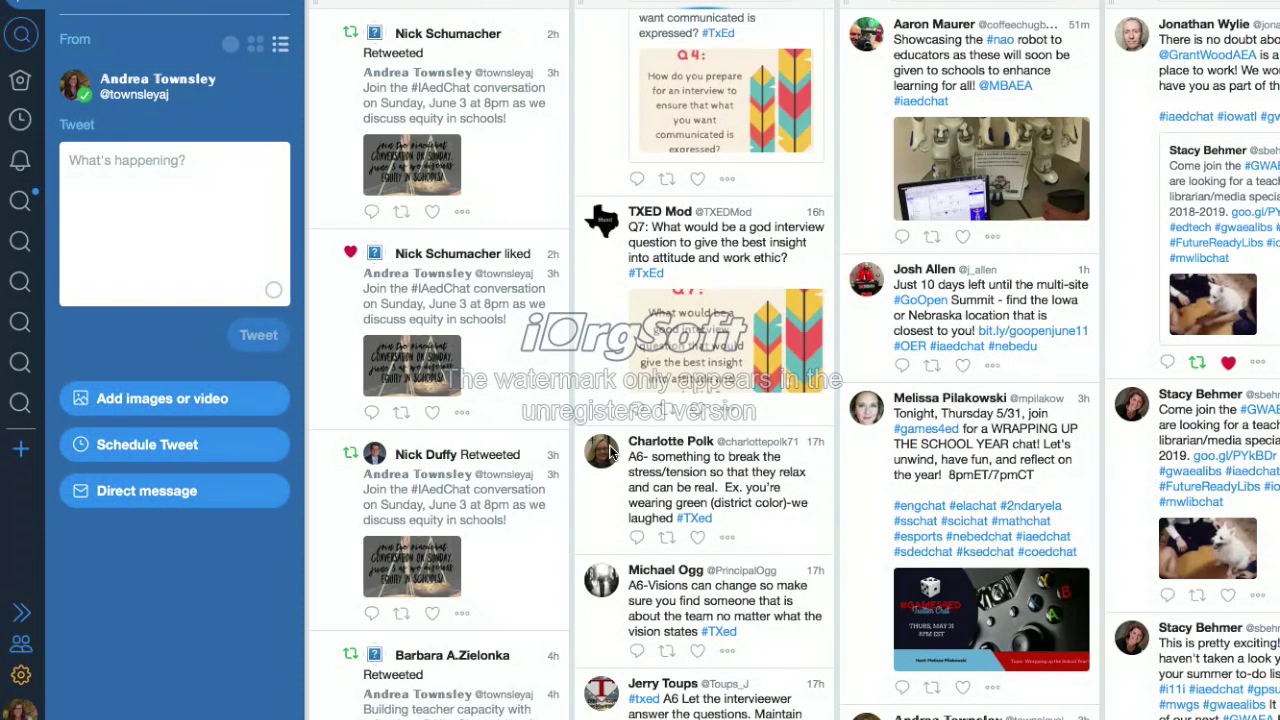
pyautogui.scroll(-2, 610, 453)
pyautogui.scroll(-2, 610, 453)
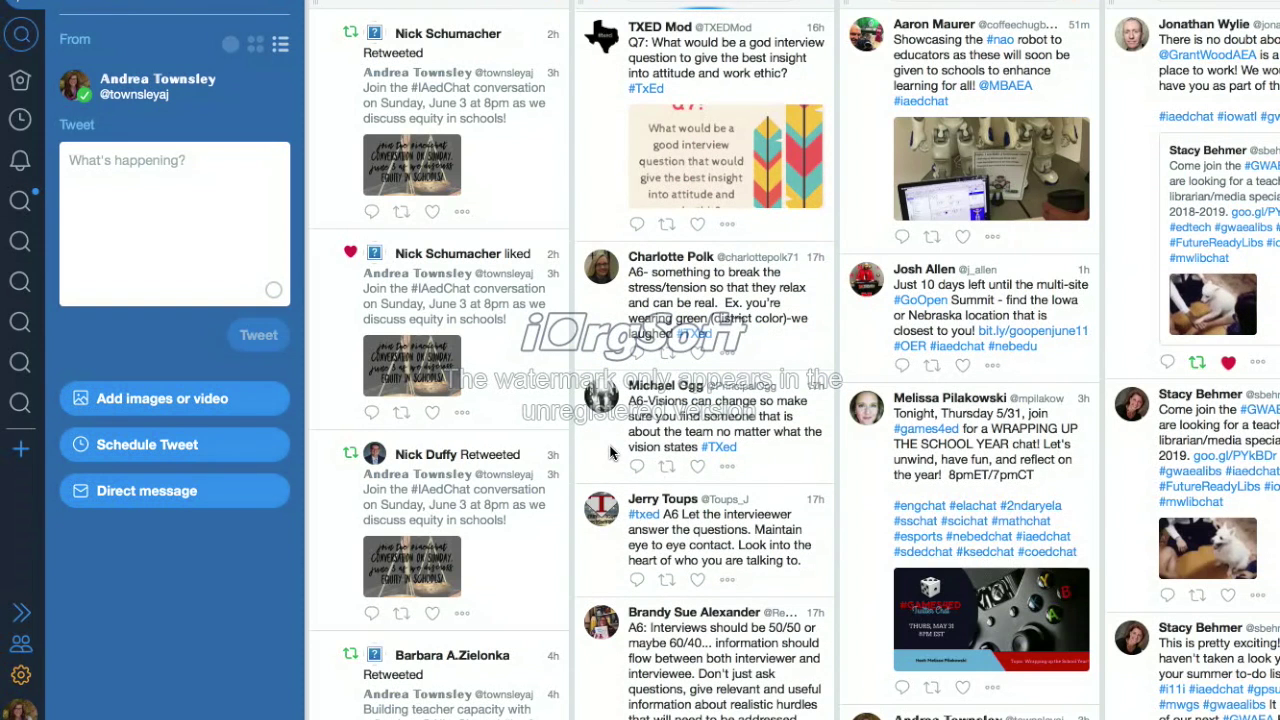
pyautogui.scroll(2, 610, 453)
pyautogui.scroll(-4, 610, 453)
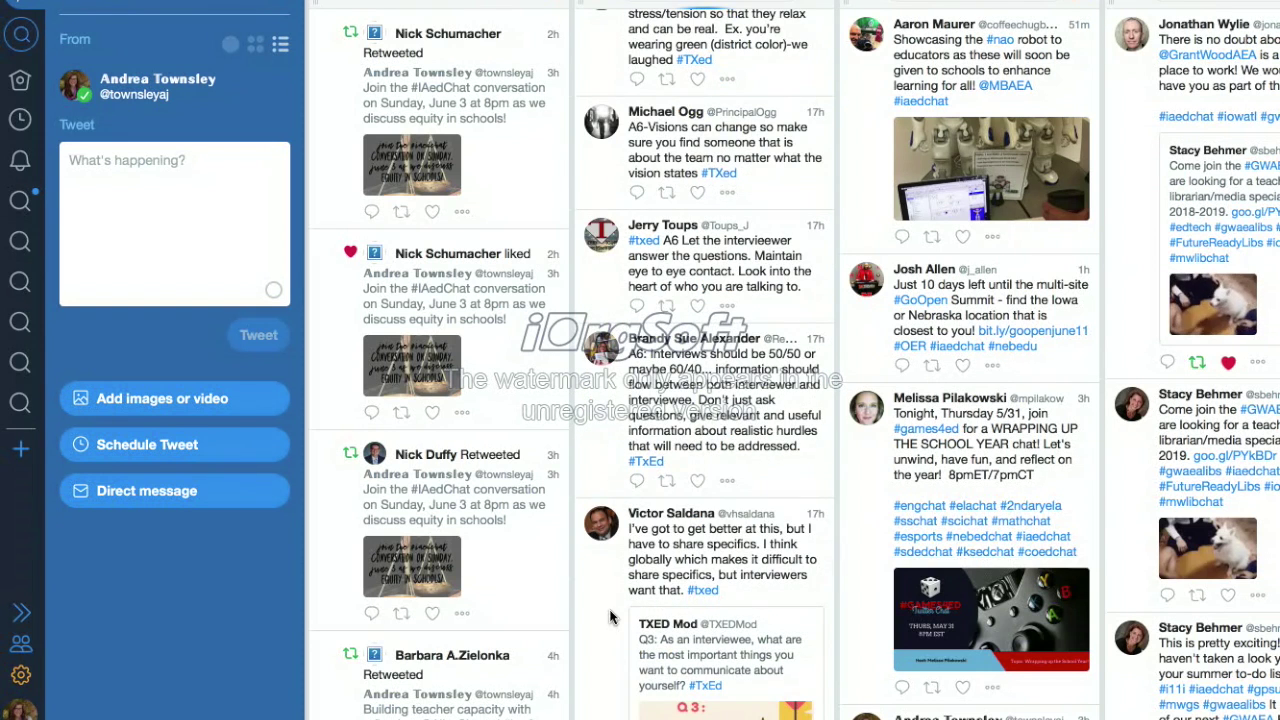
# - Browse the #txed column from the A6 answers and quoted Q3 and Q6 questions back to TXED Mod's closing thank-you tweet
pyautogui.scroll(-3, 621, 711)
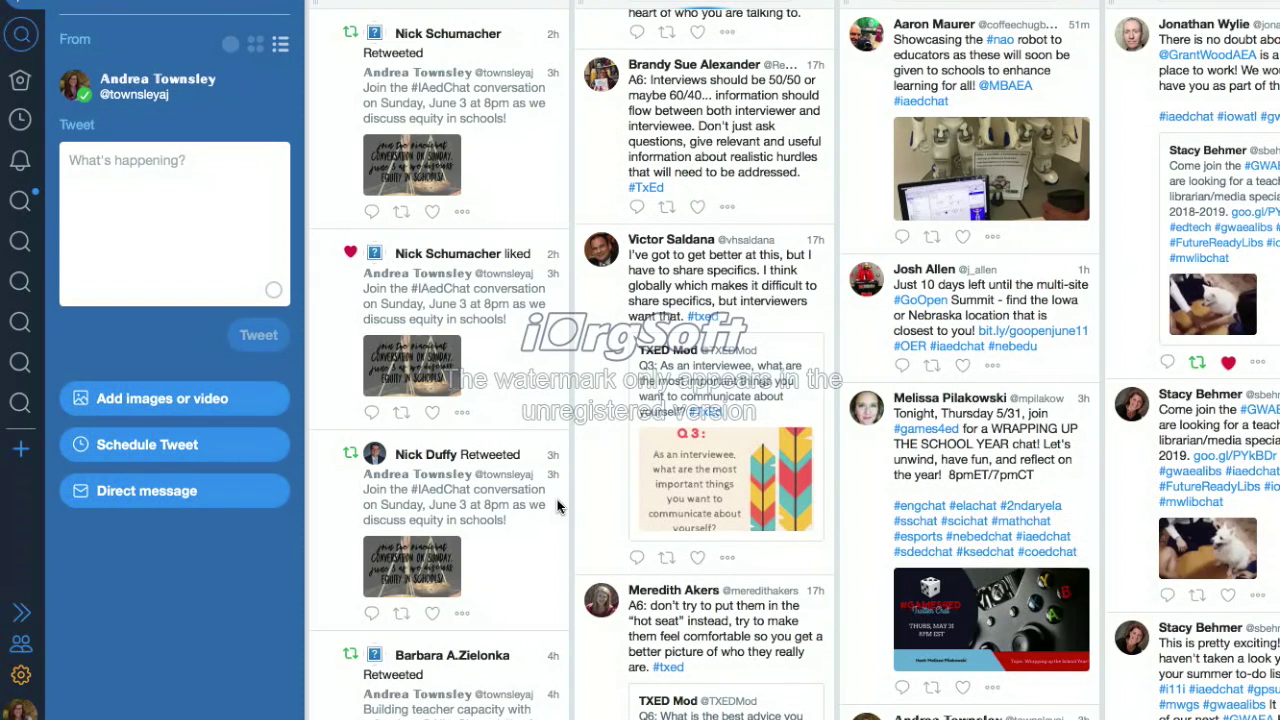
pyautogui.scroll(-3, 595, 462)
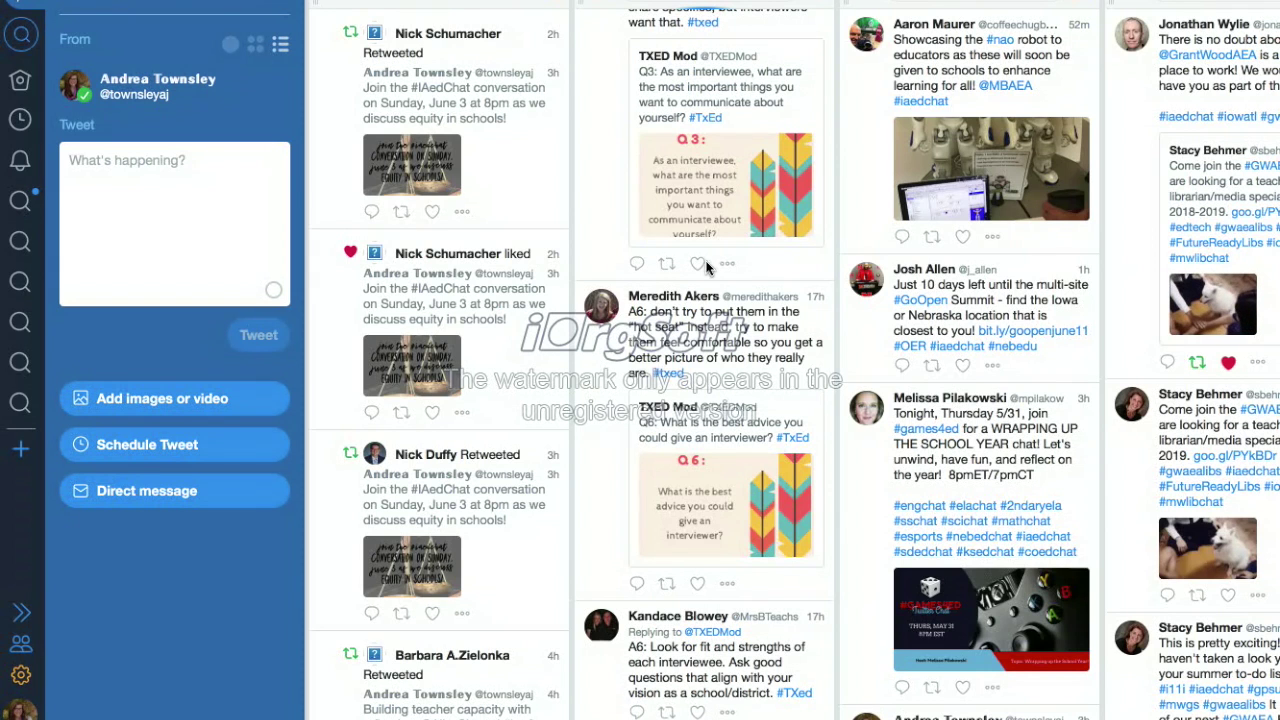
pyautogui.scroll(3, 632, 266)
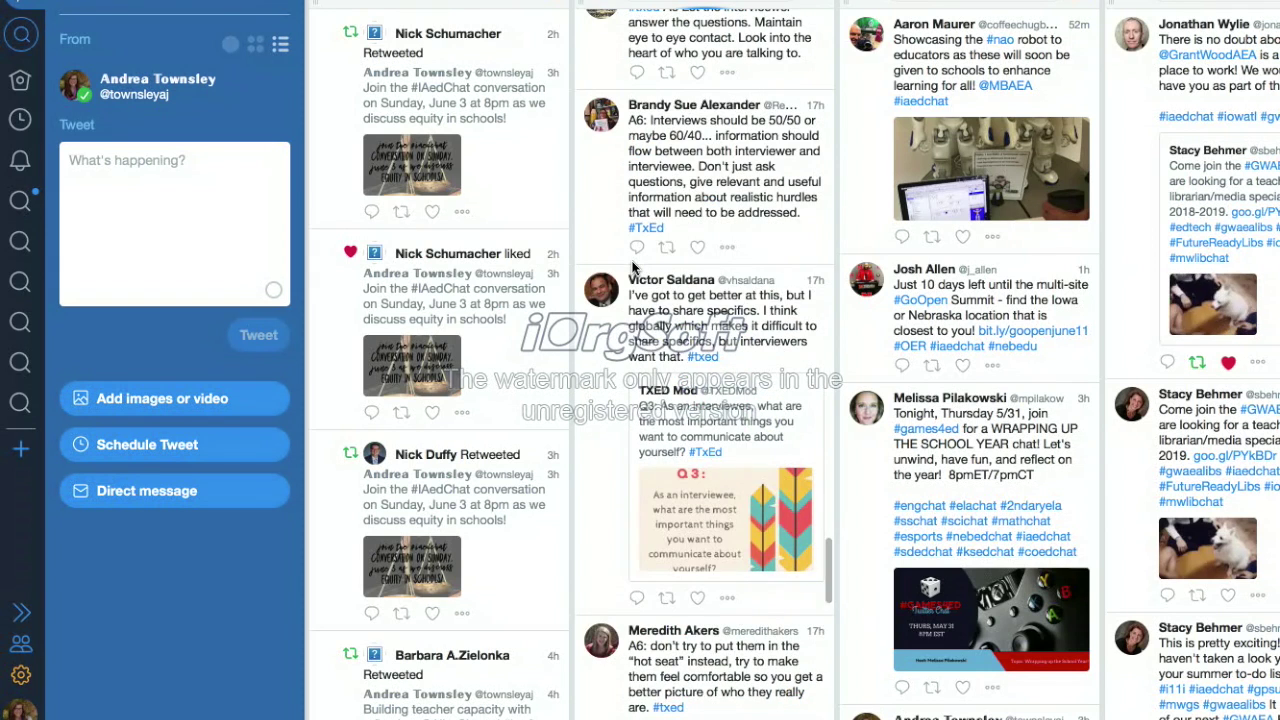
pyautogui.scroll(4, 632, 266)
pyautogui.scroll(4, 632, 266)
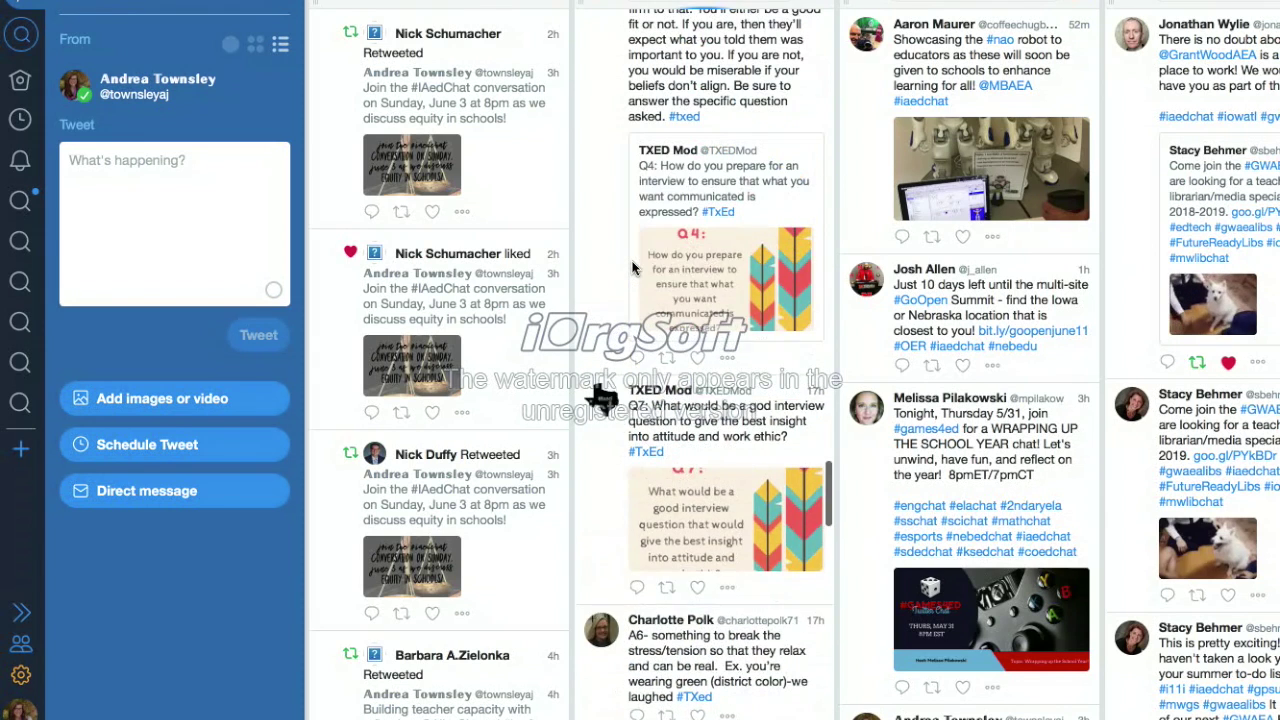
pyautogui.scroll(4, 594, 230)
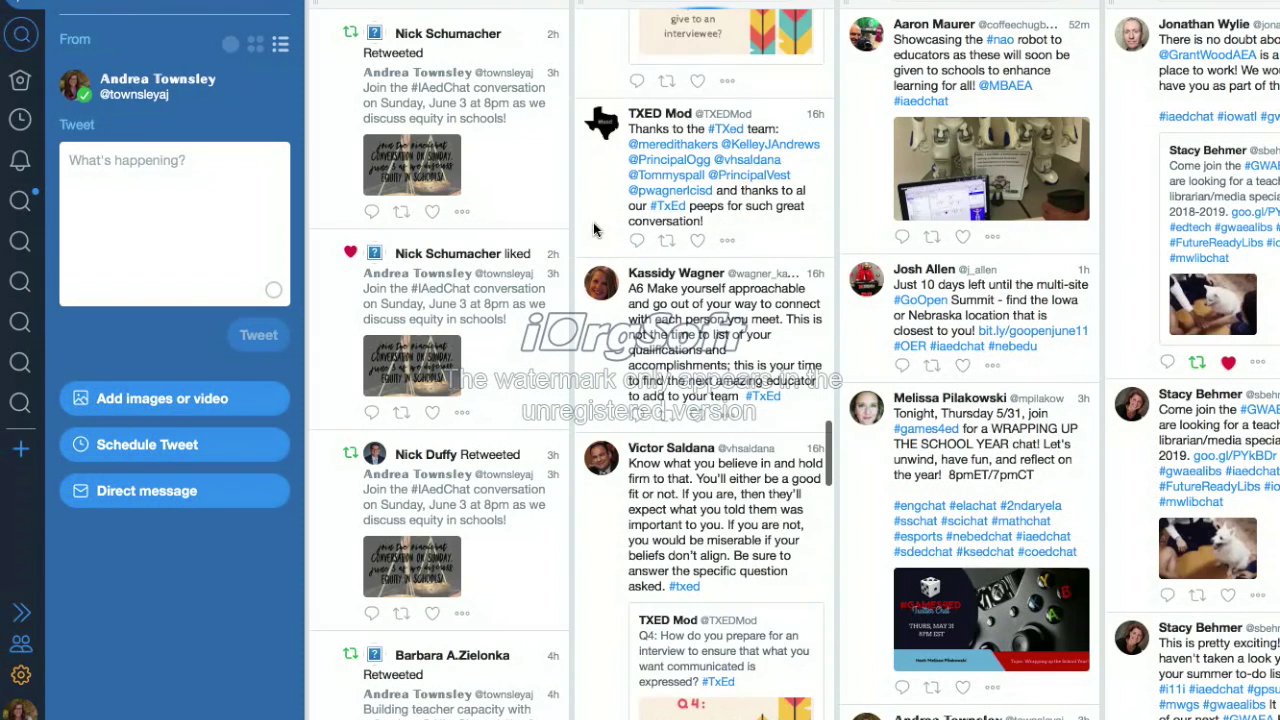
pyautogui.scroll(2, 594, 230)
pyautogui.scroll(-4, 594, 230)
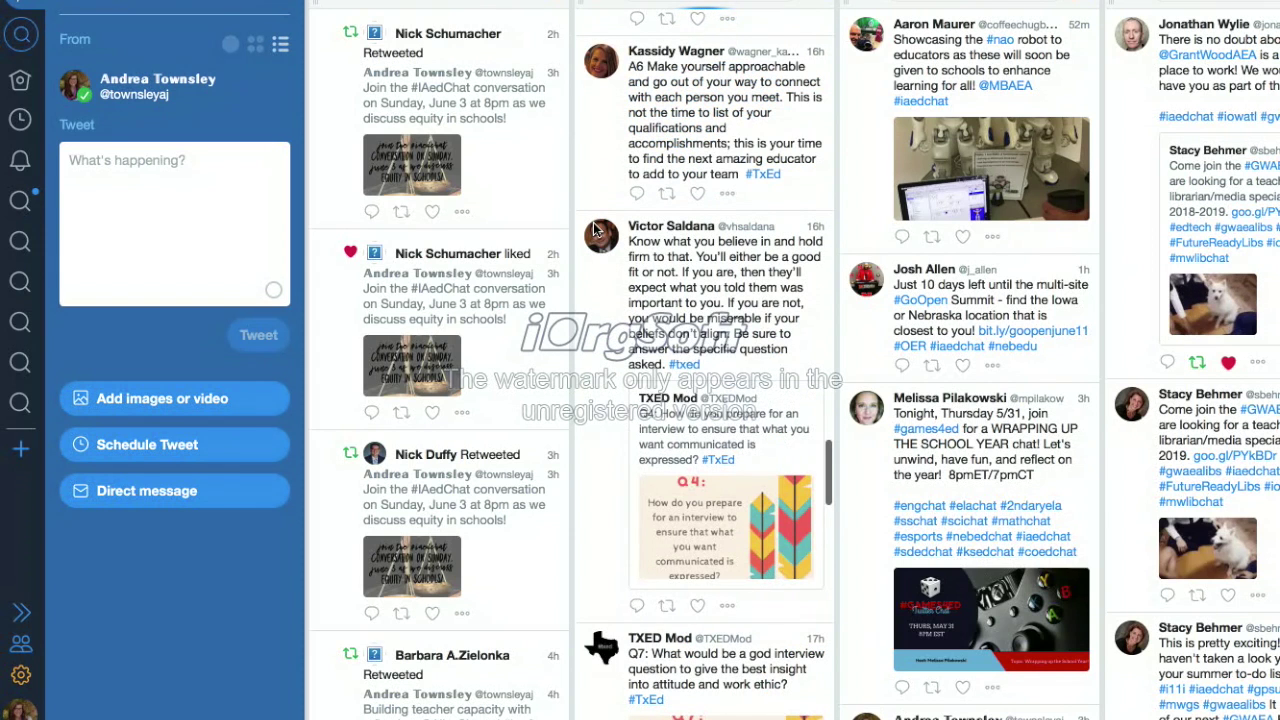